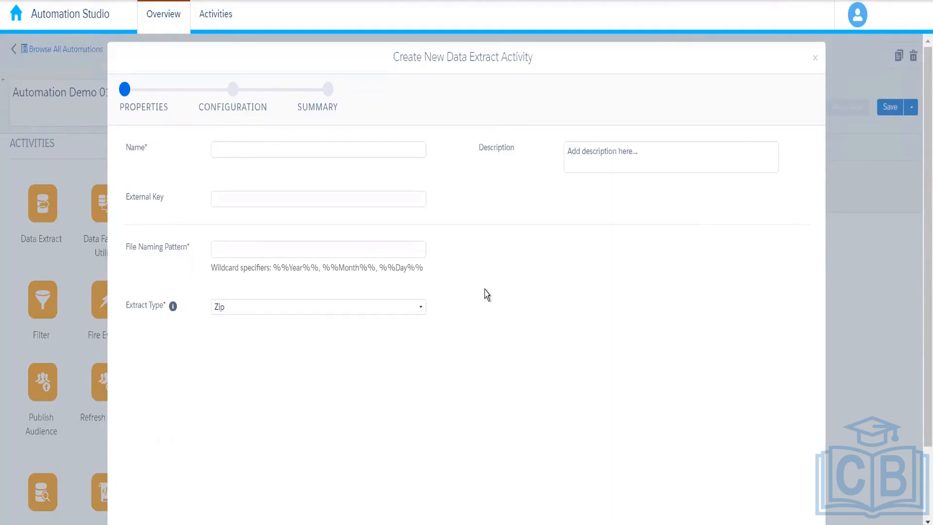
Set the data extract activity's type to Tracking Extract and name it Email Tracking Information.
left_click(275, 311)
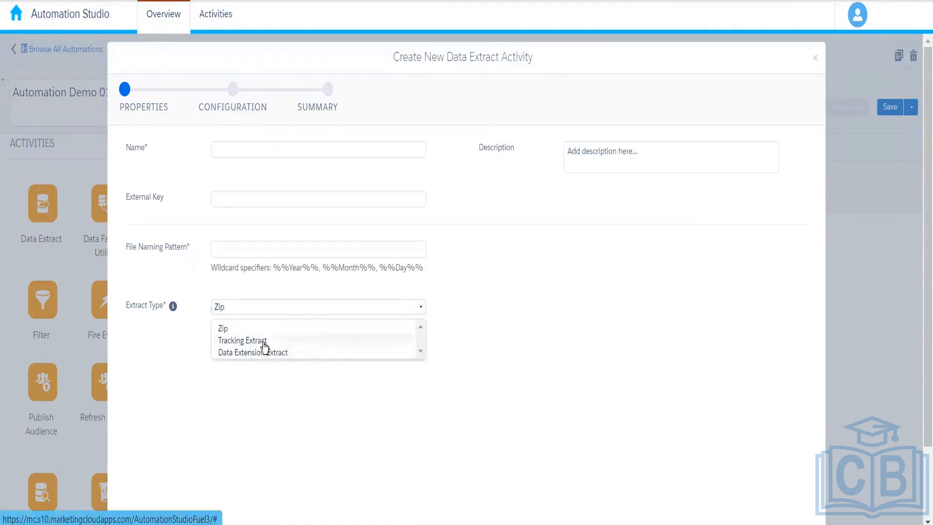
left_click(265, 346)
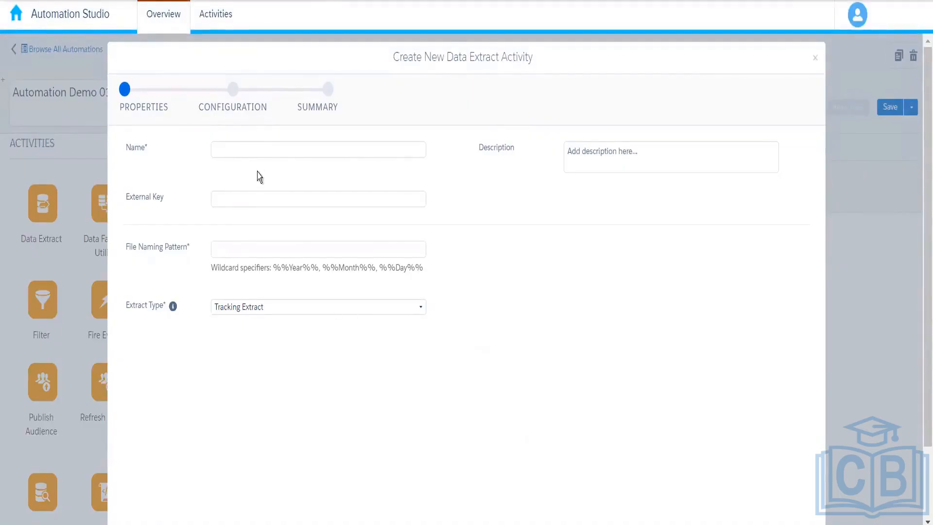
left_click(261, 151)
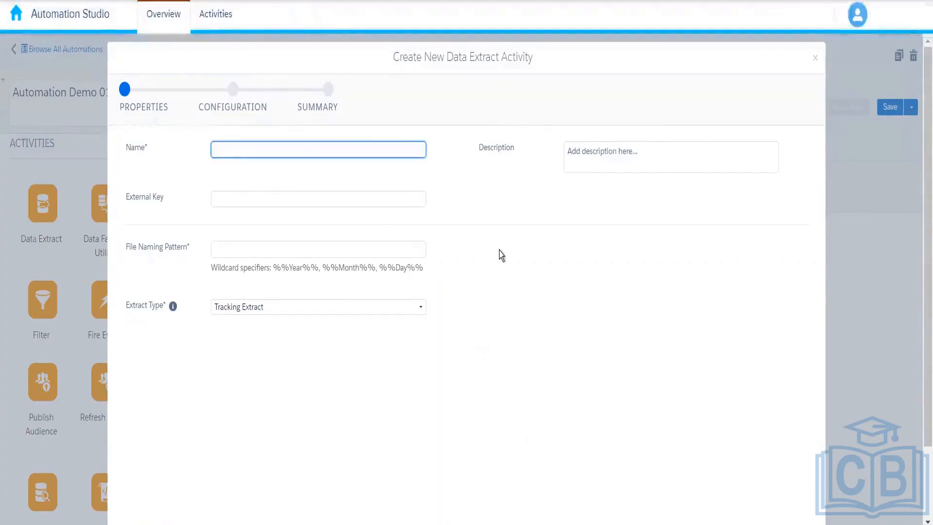
type("Tra")
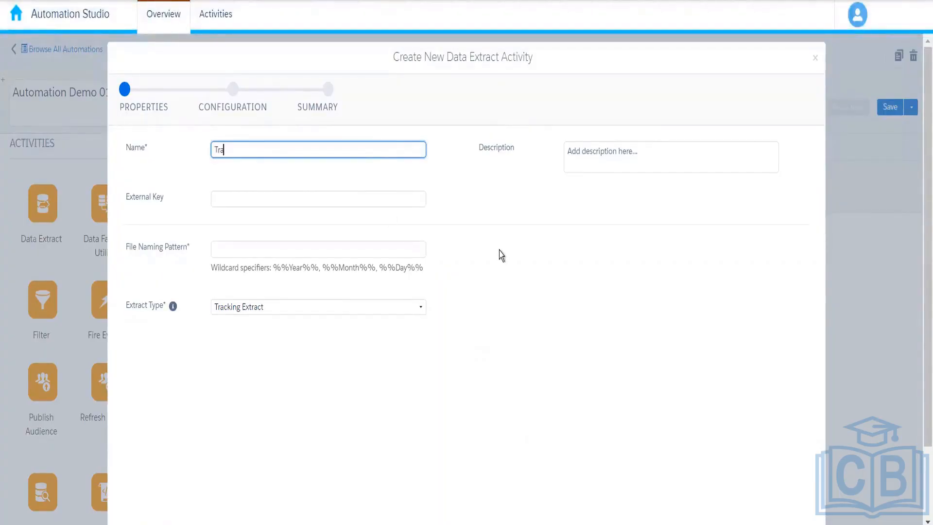
type("cking Information")
left_click(216, 149)
type("Email")
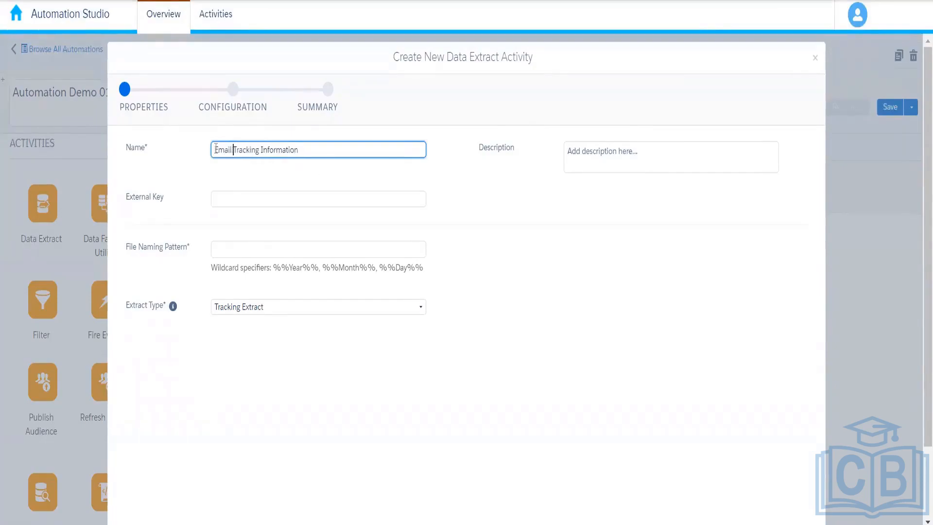
left_click(570, 298)
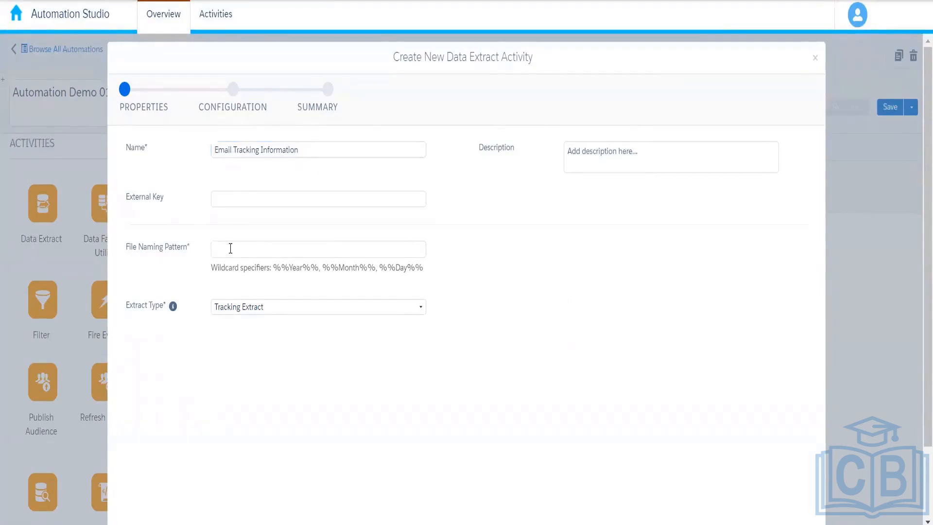
Set the file naming pattern to email_tracking_info%%Year%%, %%Month%%, %%Day%%.zip.
left_click(231, 248)
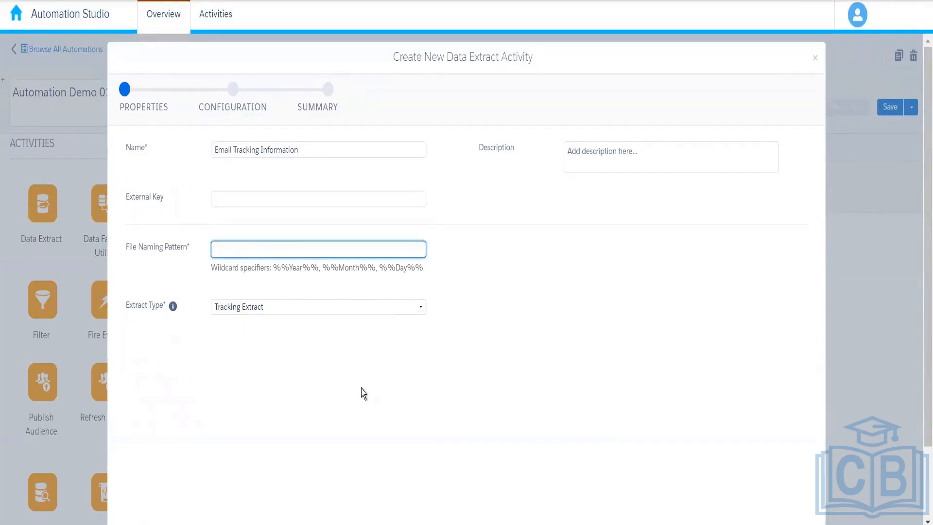
type("email")
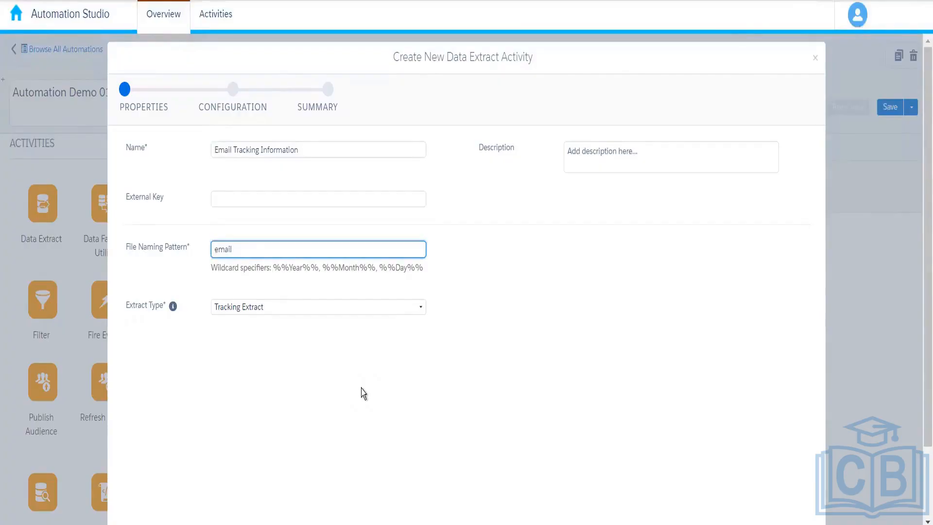
type("_tracking_info")
left_click_drag(273, 267, 430, 277)
key("ctrl+c")
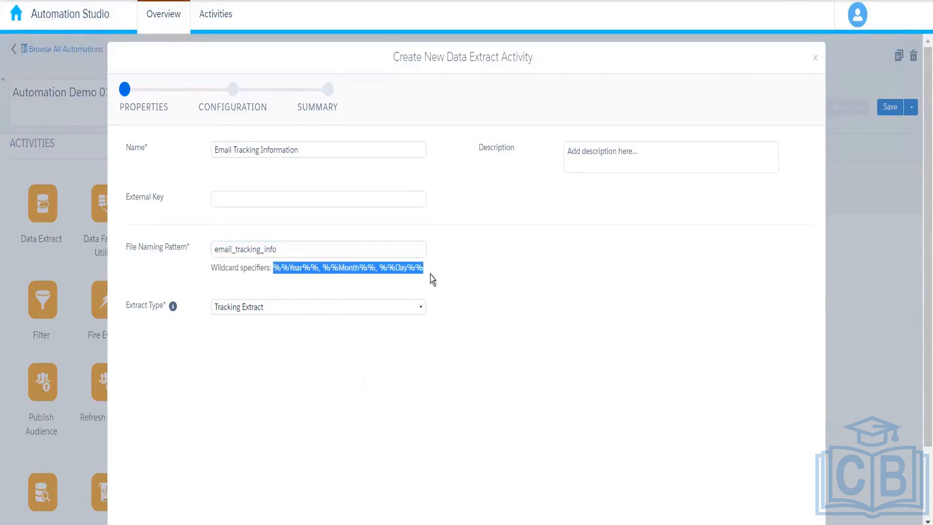
left_click(315, 250)
key("ctrl+v")
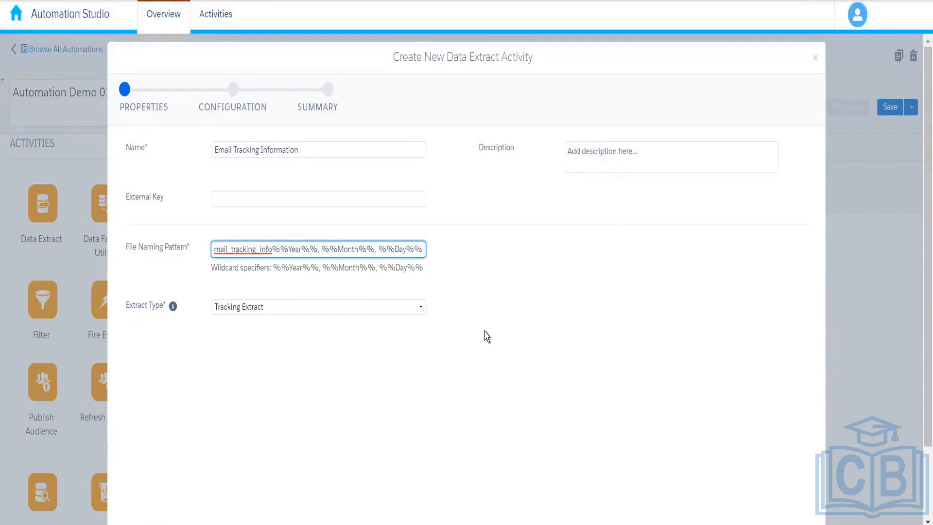
type(".zip")
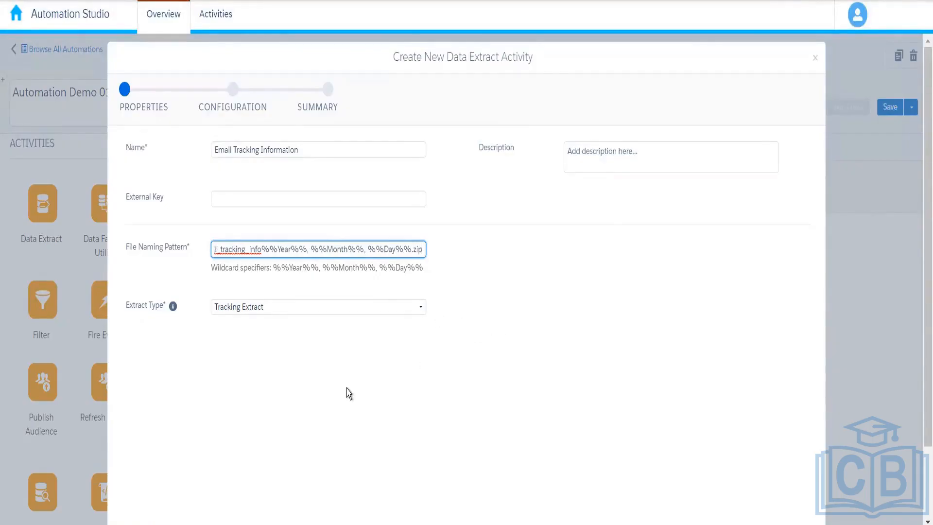
left_click(347, 387)
left_click_drag(388, 254, 461, 255)
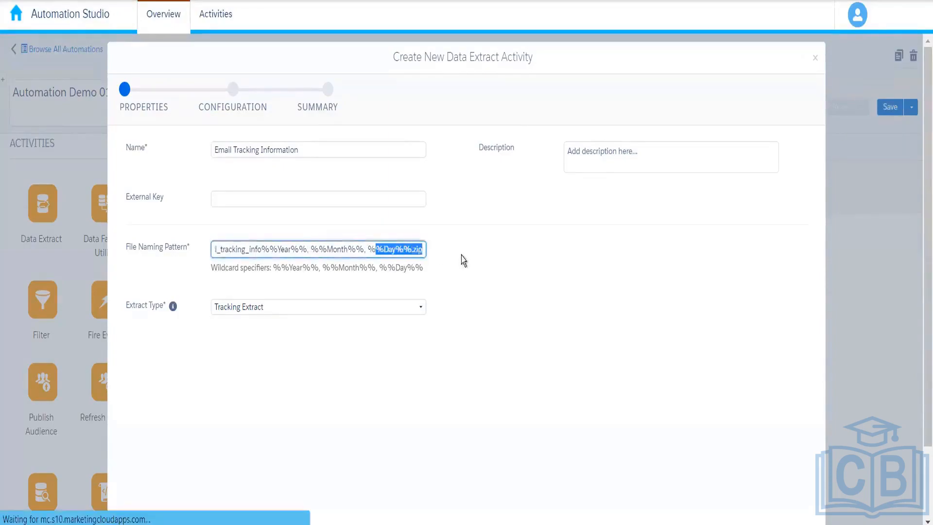
left_click(466, 301)
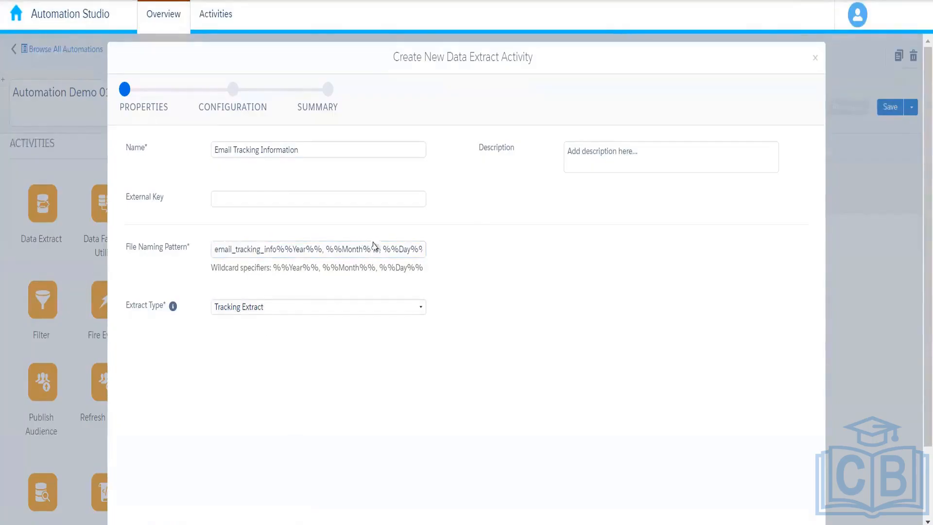
left_click_drag(376, 247, 481, 267)
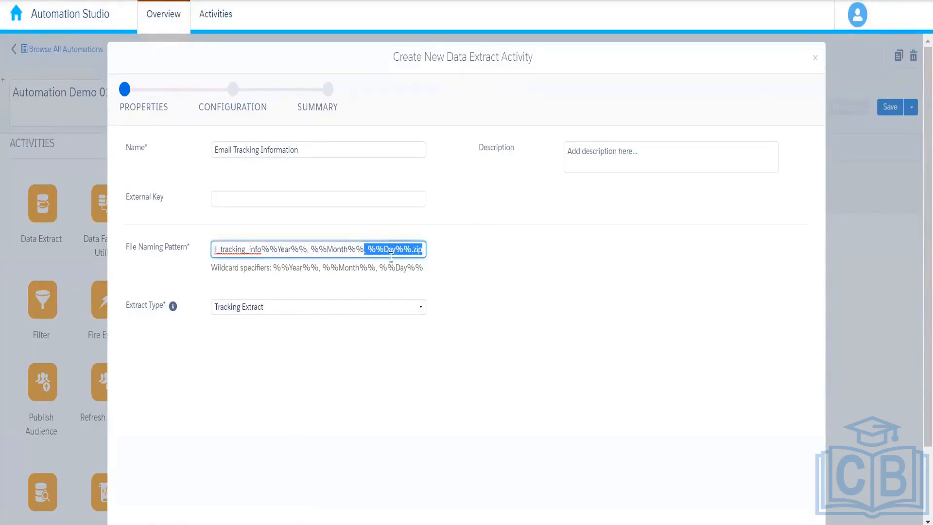
left_click(445, 262)
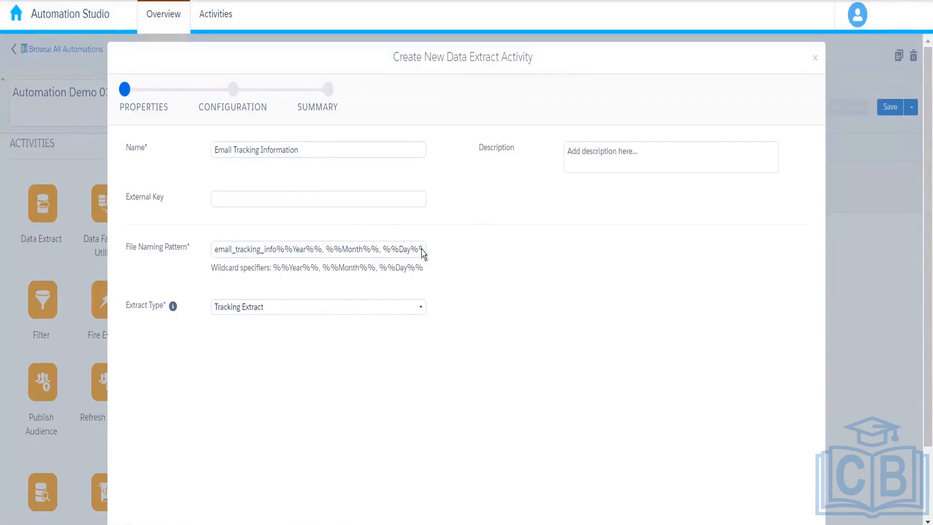
left_click_drag(389, 245, 467, 260)
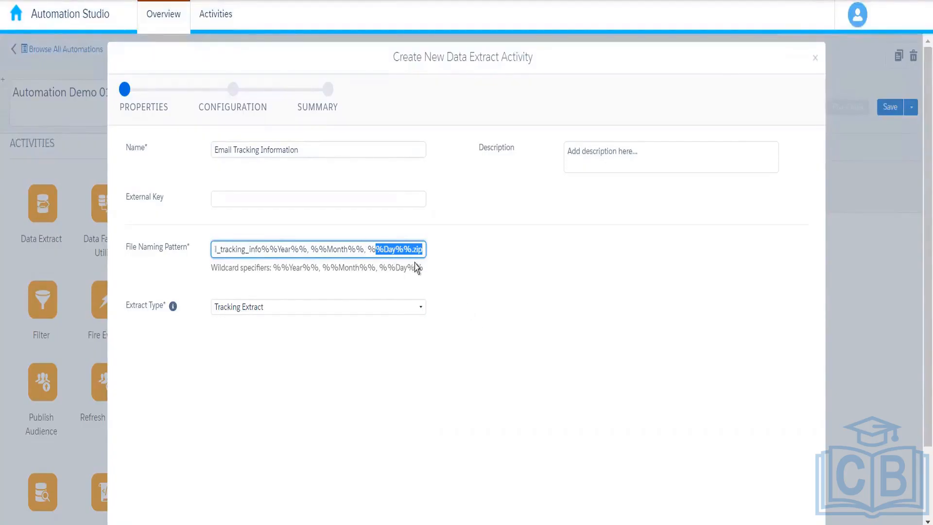
left_click(921, 274)
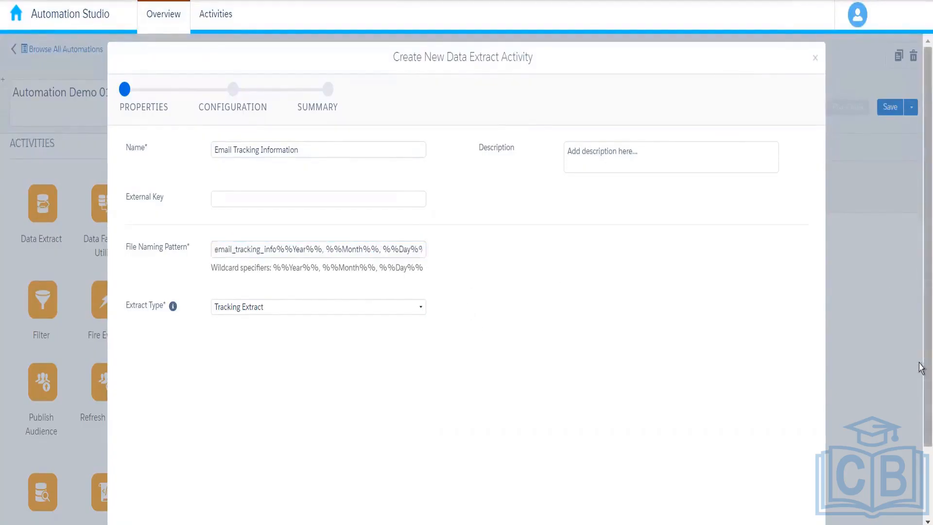
Advance to the extract activity's configuration and set its rolling range to 30 Days.
scroll(922, 379, "down", 2)
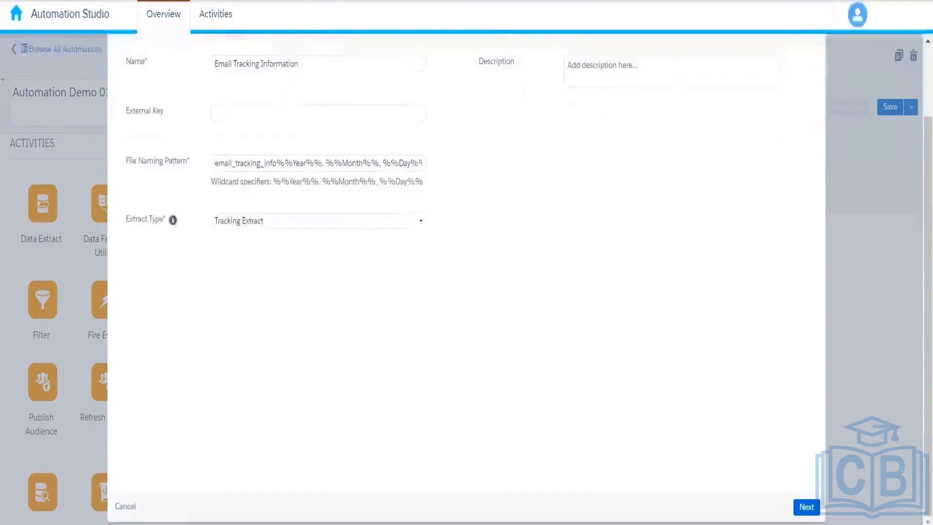
left_click(807, 508)
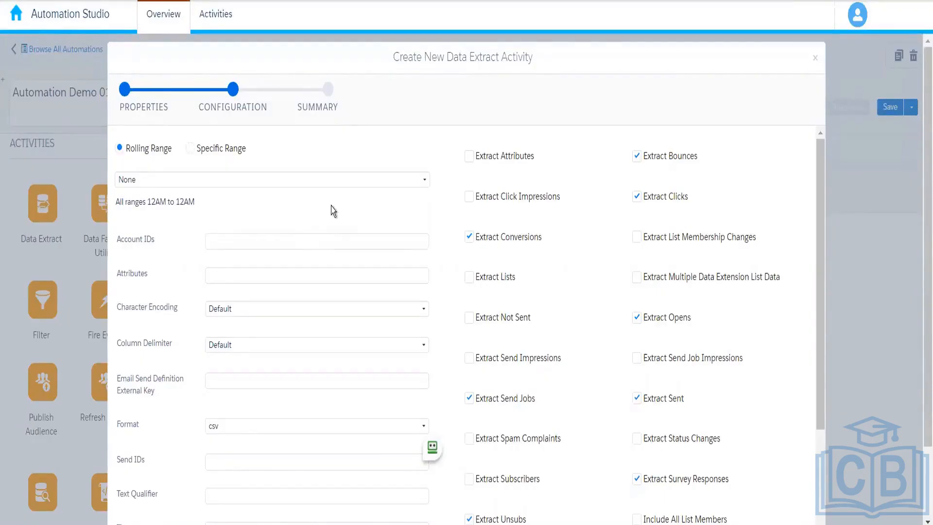
left_click(323, 181)
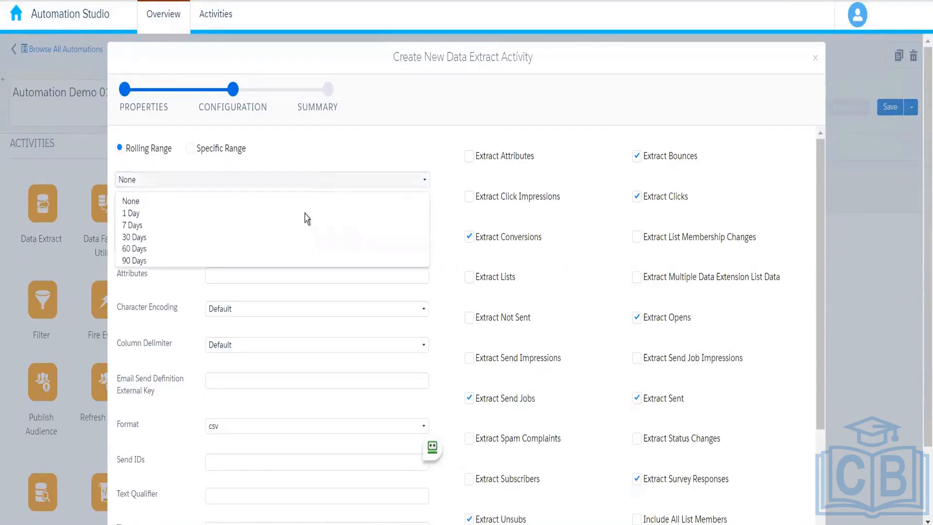
left_click(175, 238)
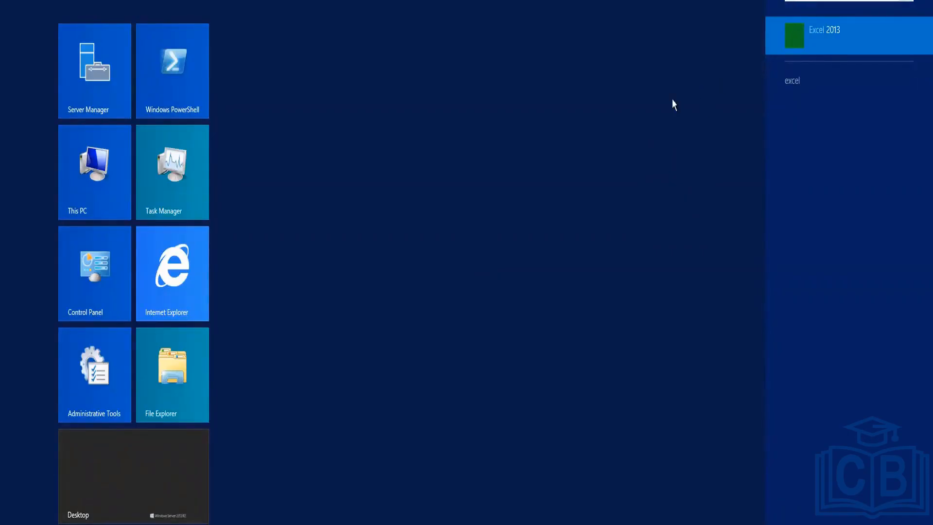
Return to the data extract activity's properties and advance to its configuration page again.
left_click(692, 54)
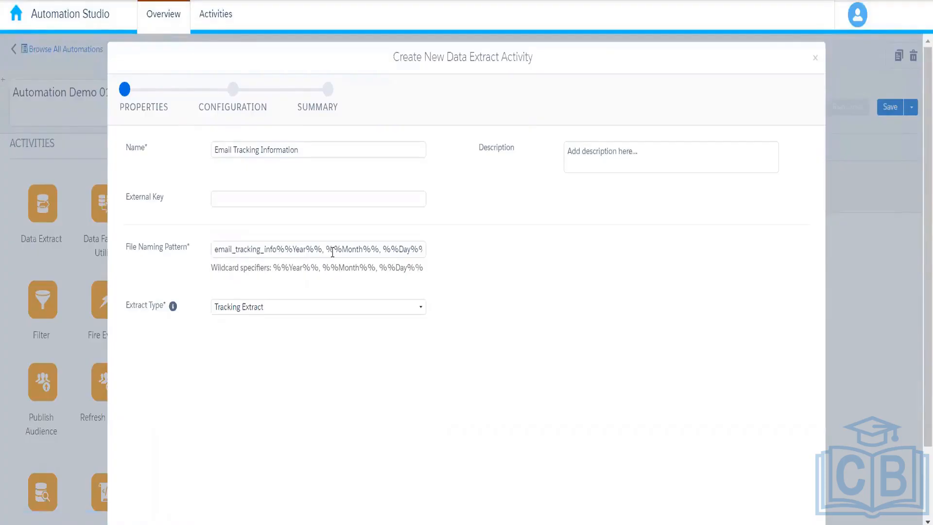
triple_click(333, 253)
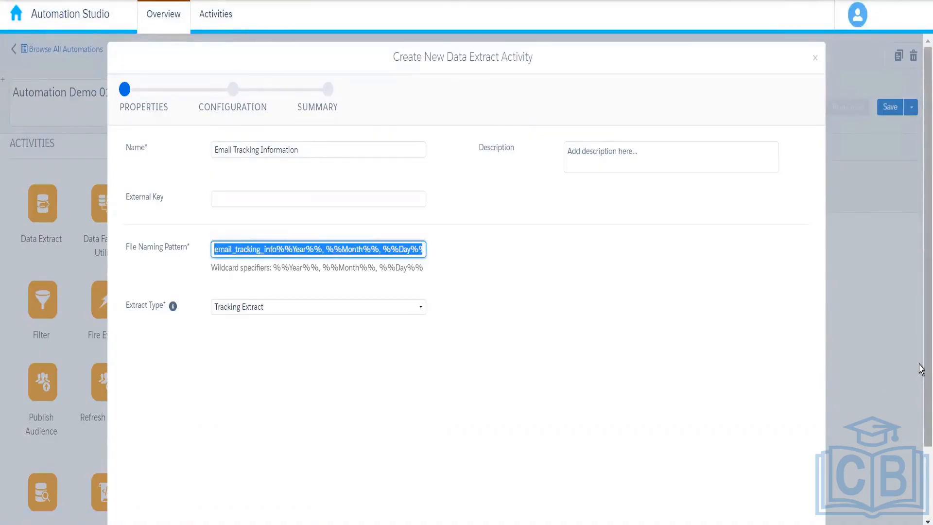
left_click_drag(925, 369, 925, 476)
left_click(806, 507)
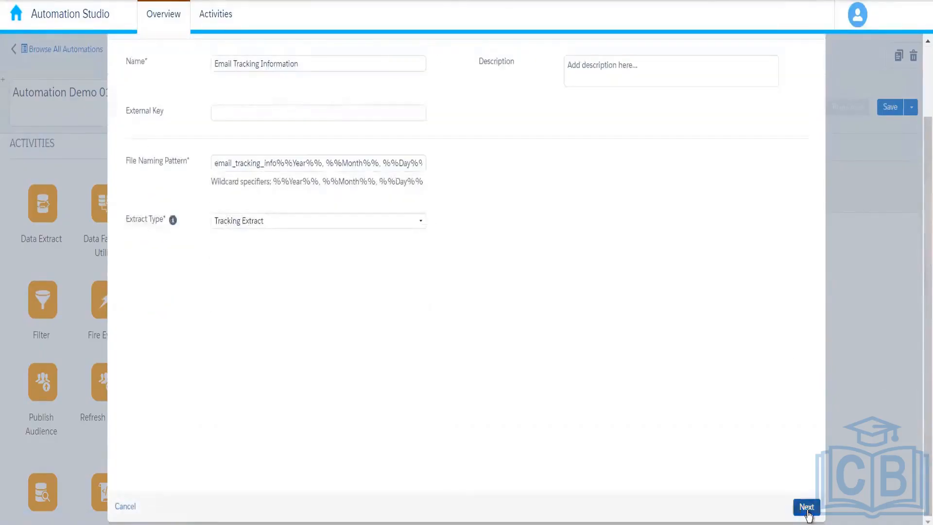
left_click_drag(924, 291, 924, 195)
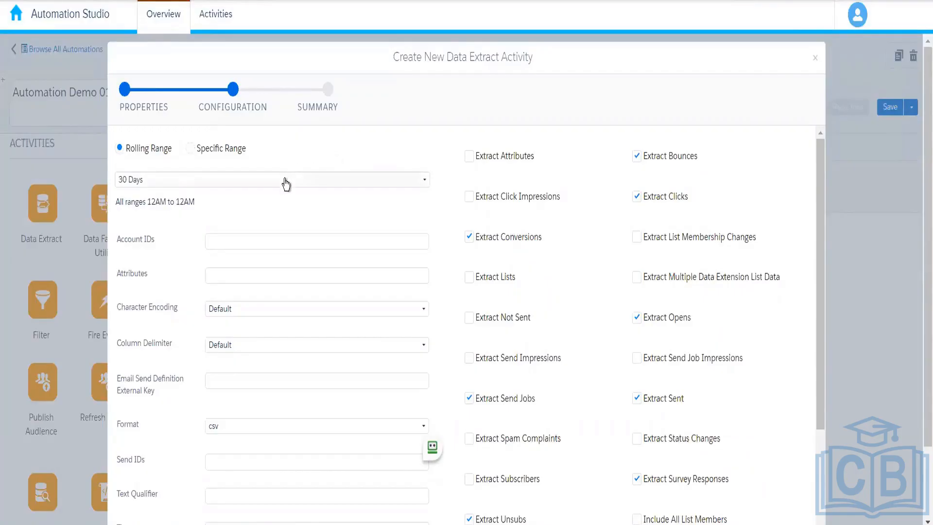
left_click(285, 180)
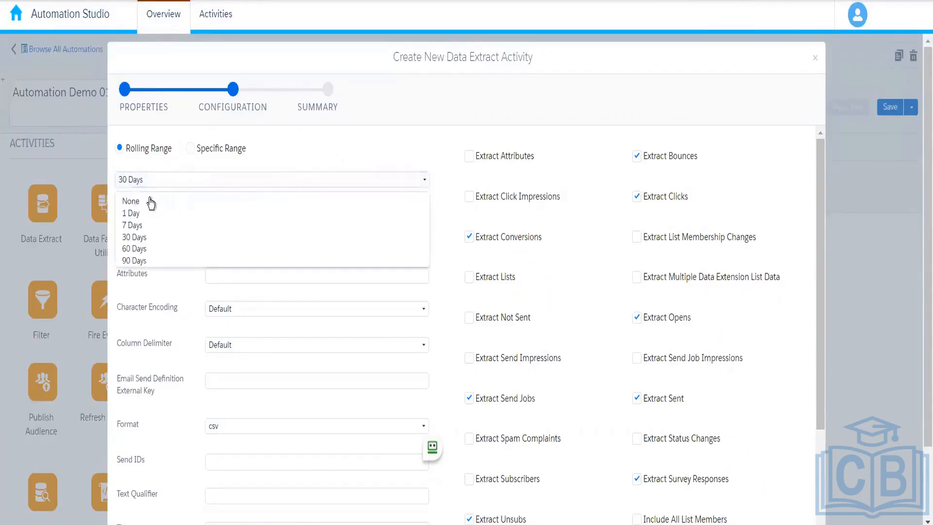
left_click(365, 140)
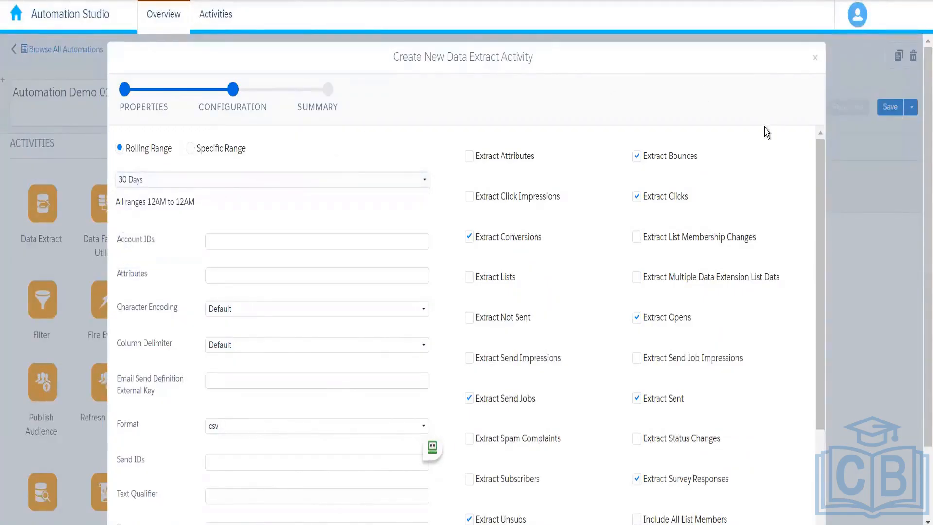
Deselect extraction of conversions, bounces, clicks, opens, sent, send jobs, survey responses and unsubs, and exclude test sends.
left_click_drag(822, 213, 822, 189)
left_click(469, 237)
left_click(637, 156)
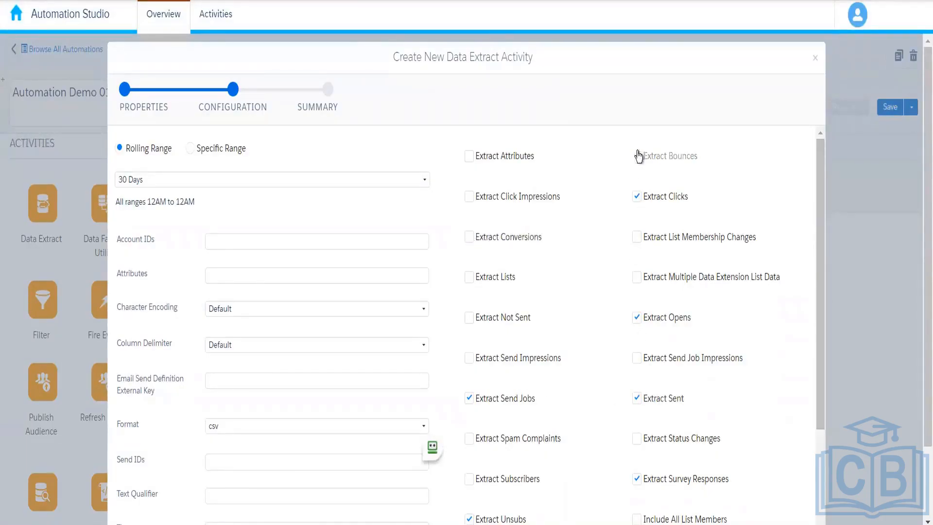
left_click(636, 196)
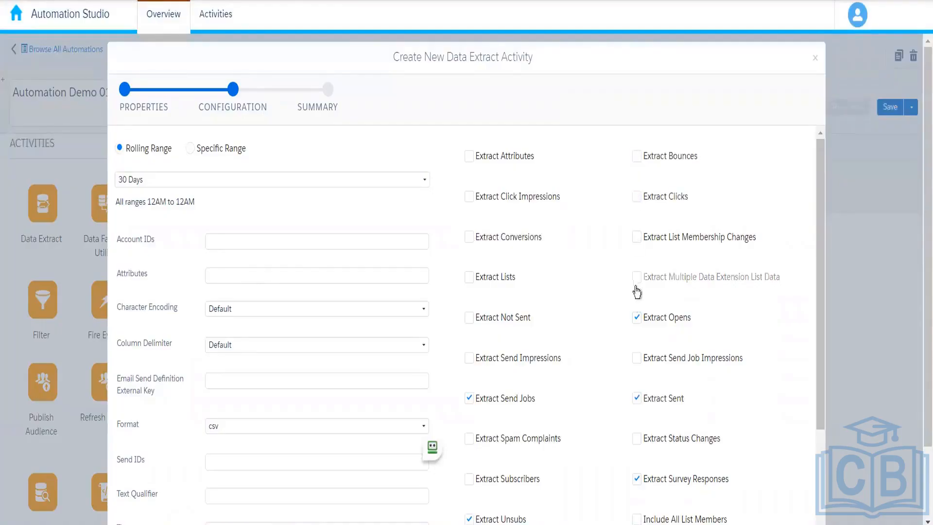
left_click(638, 317)
left_click(637, 398)
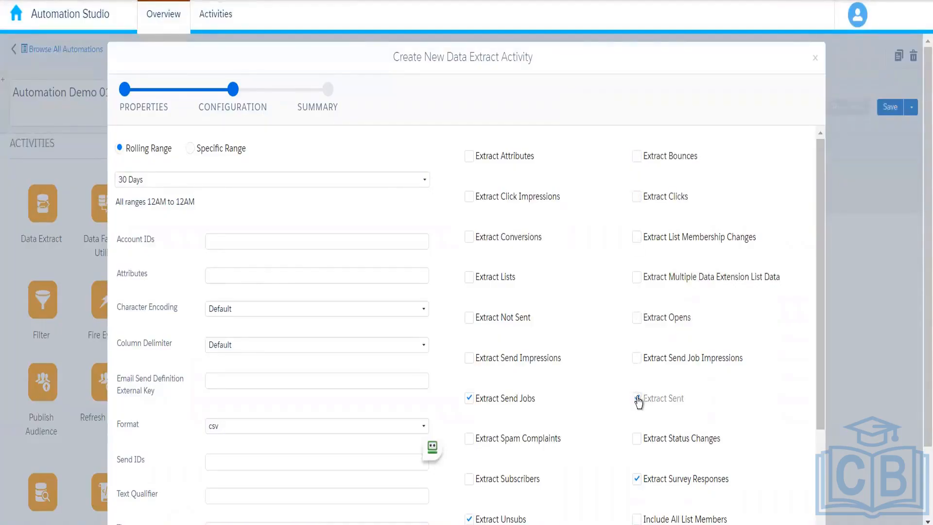
left_click(470, 399)
left_click(637, 479)
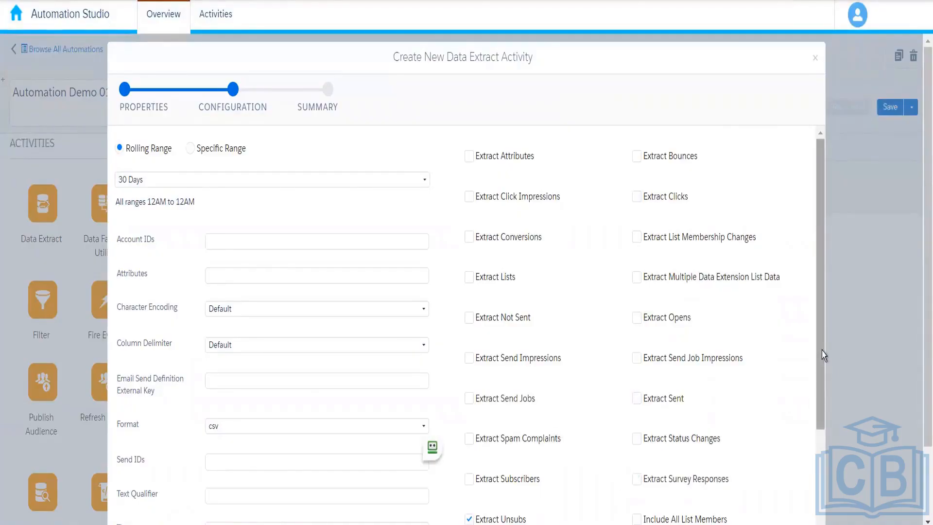
left_click_drag(821, 351, 814, 465)
left_click(470, 358)
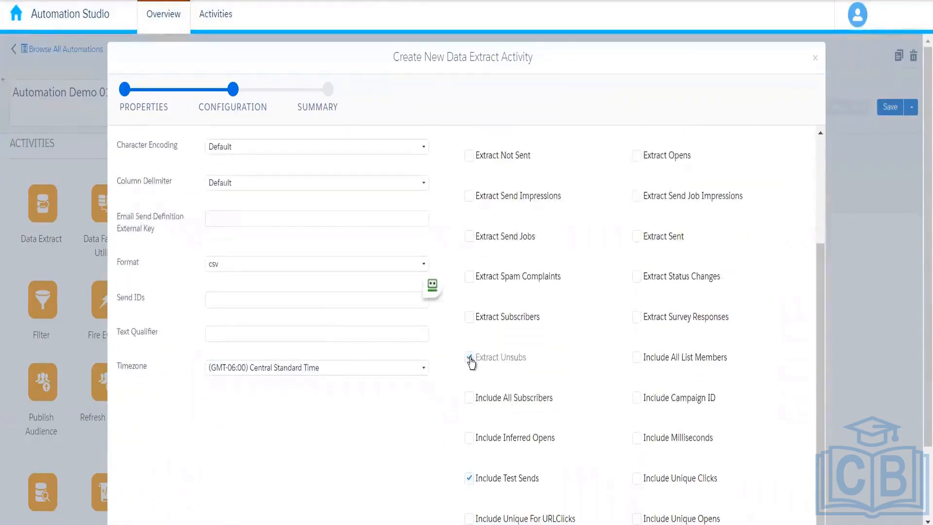
left_click(471, 480)
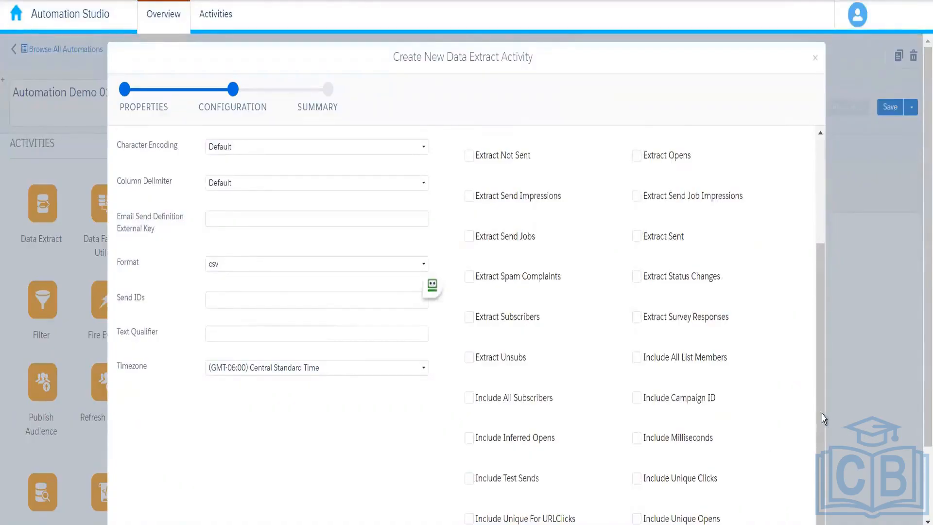
Enable only the Extract Clicks and Extract Opens options for the tracking extract.
scroll(824, 419, "up", 5)
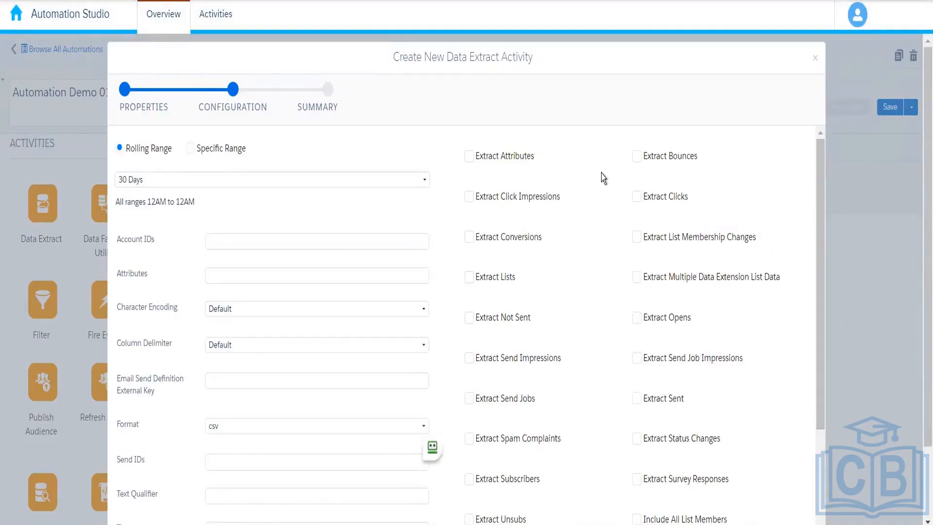
left_click(637, 197)
left_click(666, 319)
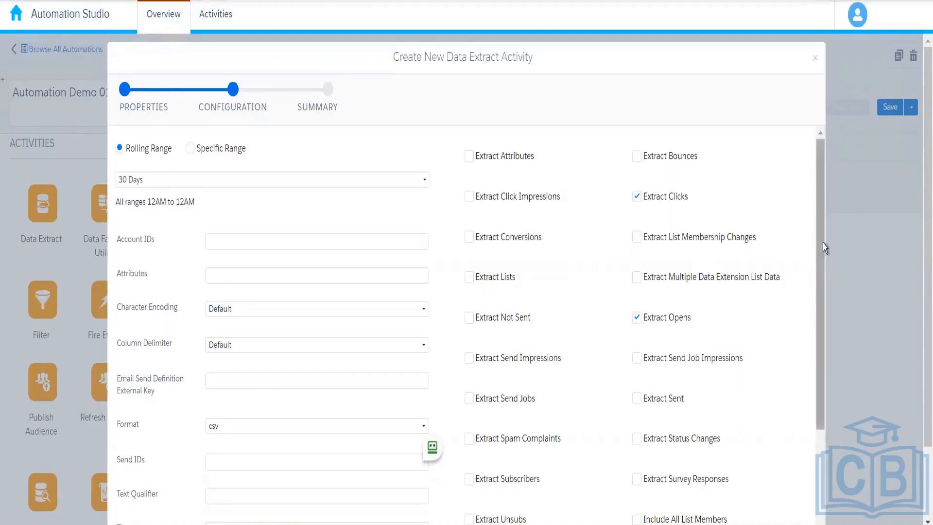
Enable Extract Not Sent in the tracking extract's configuration and finish creating the data extract activity.
left_click_drag(823, 255, 808, 367)
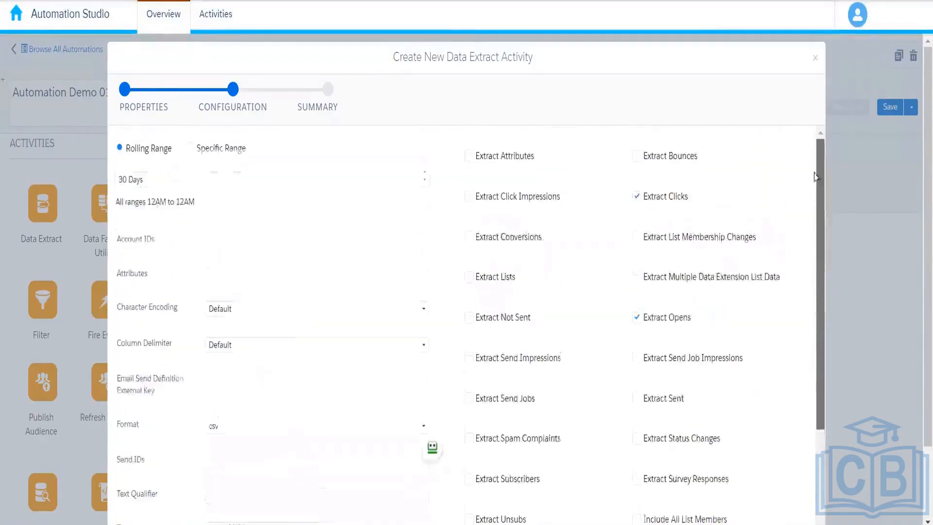
left_click_drag(925, 288, 924, 357)
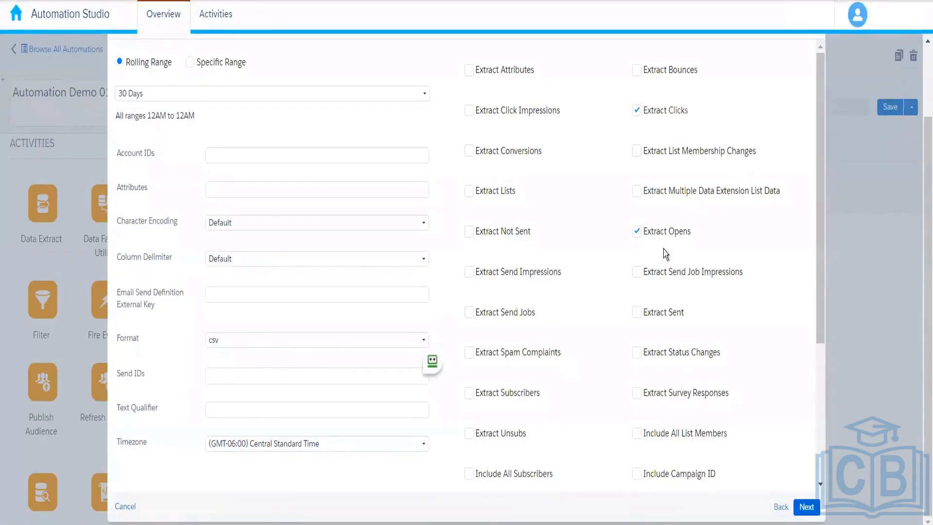
left_click(474, 240)
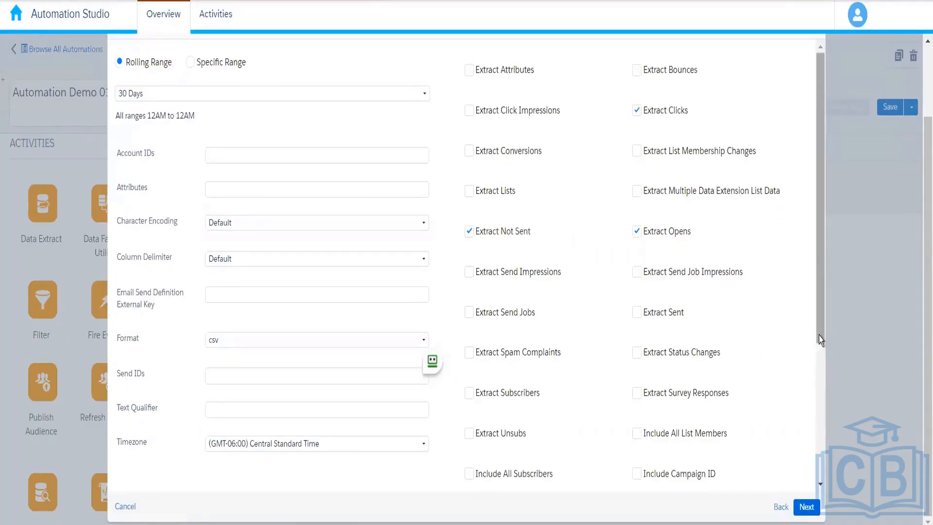
left_click(806, 506)
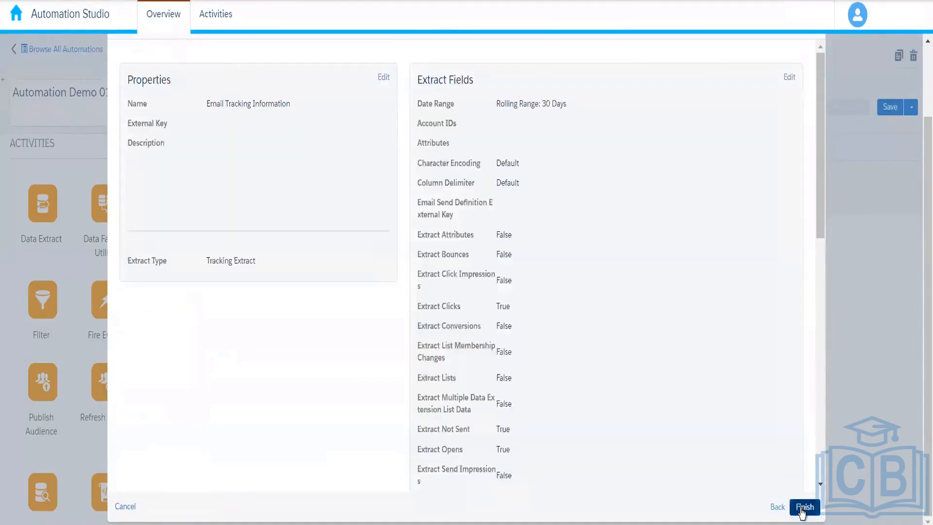
left_click(802, 508)
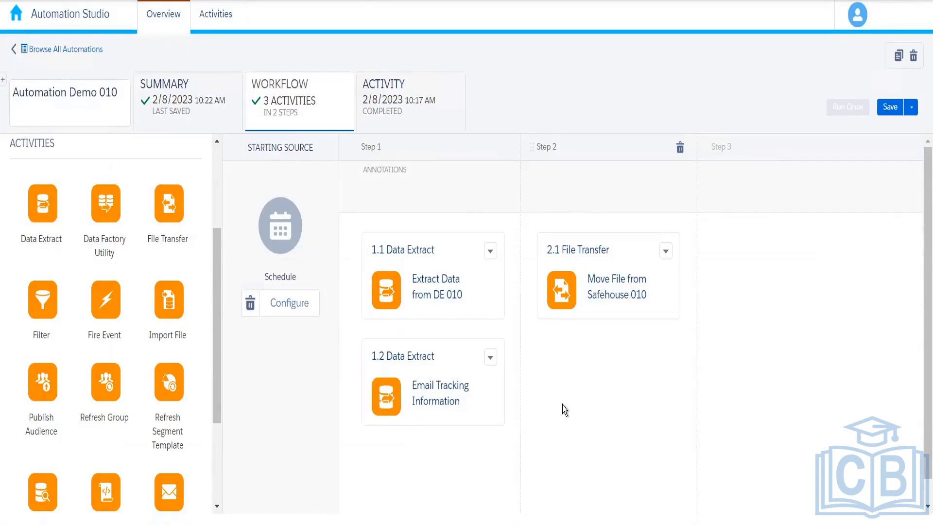
Add a second File Transfer activity to Step 2 and start creating a new file transfer definition for it.
left_click(563, 238)
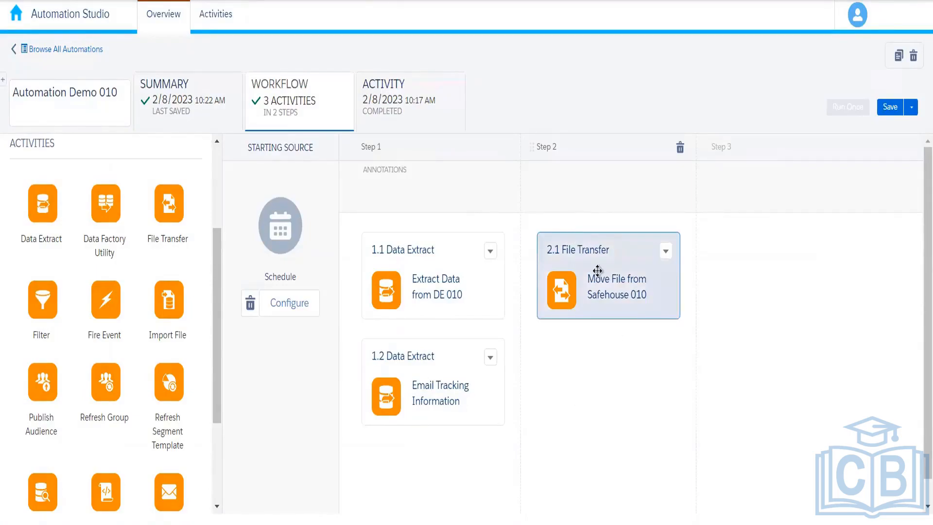
left_click(617, 400)
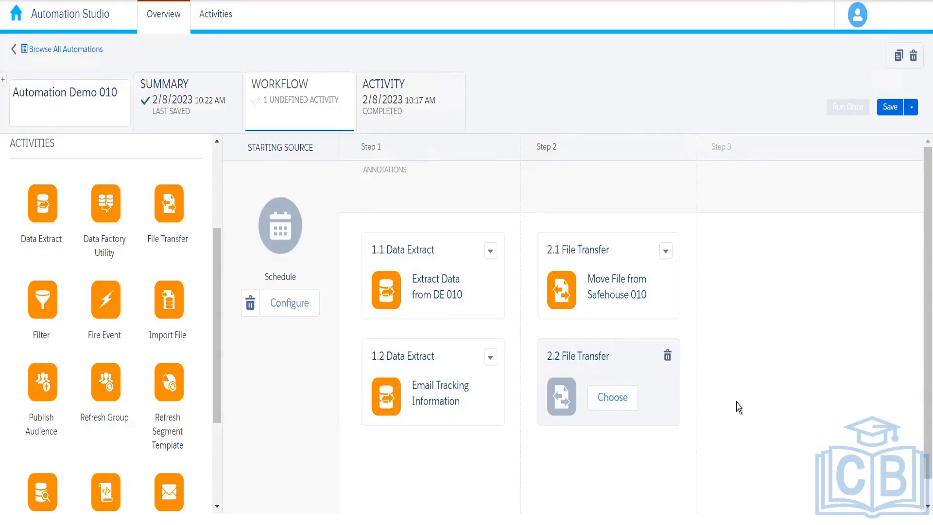
left_click(621, 409)
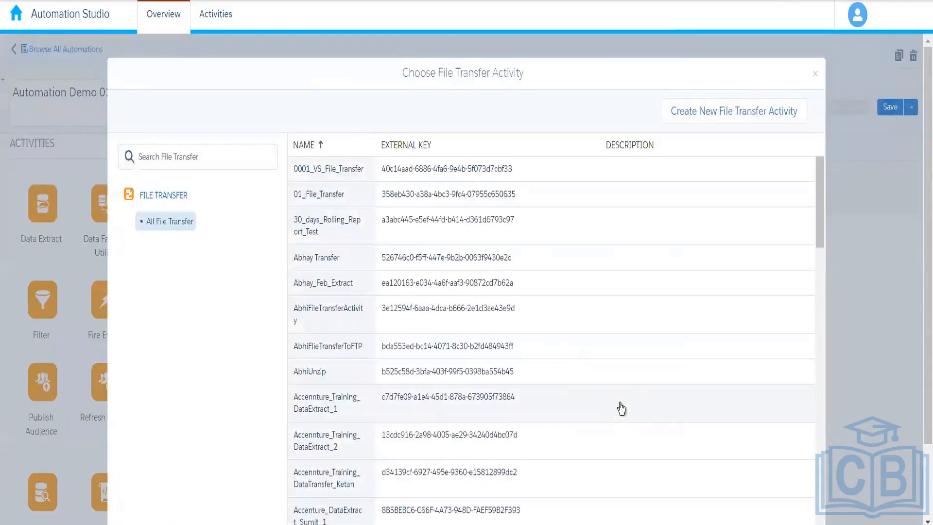
left_click(723, 125)
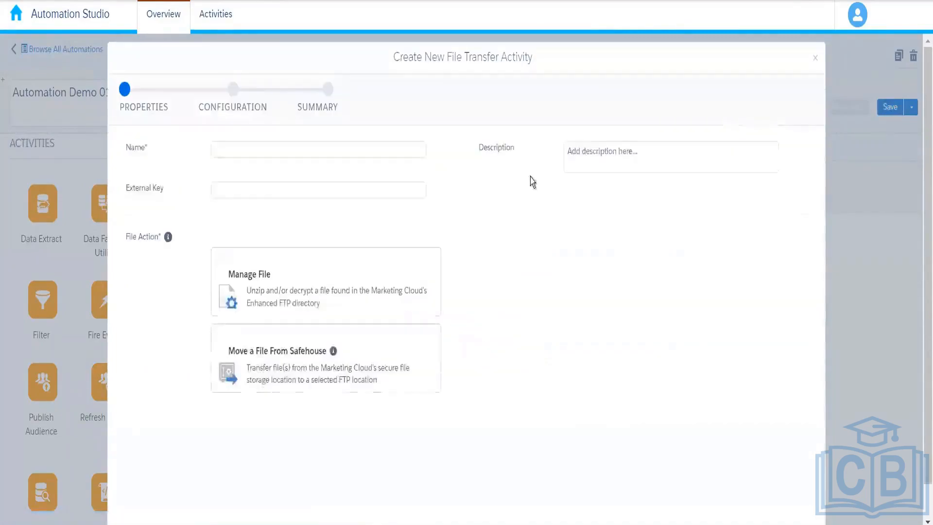
Name the file transfer "Move Email Tracking Info to FTP", choose Move a File From Safehouse, and advance to its configuration.
left_click(230, 150)
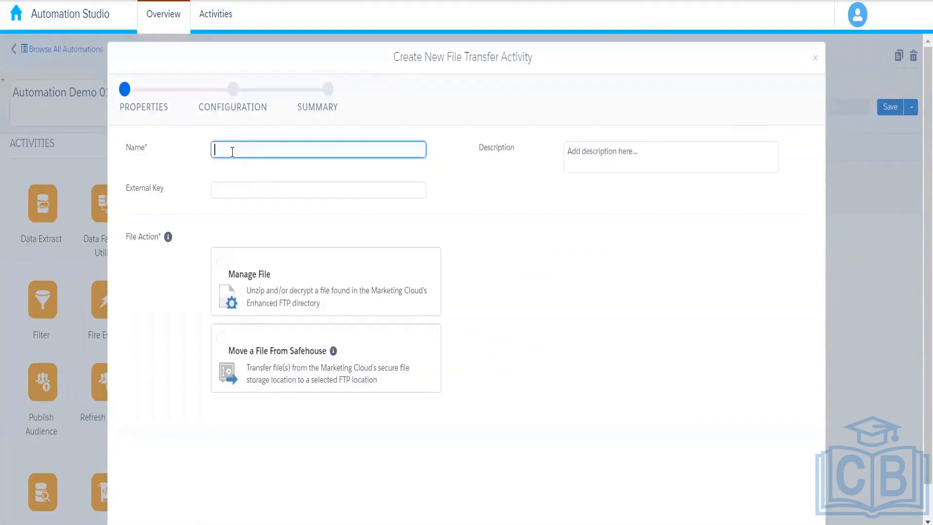
type("Move Email Tracking Info to ")
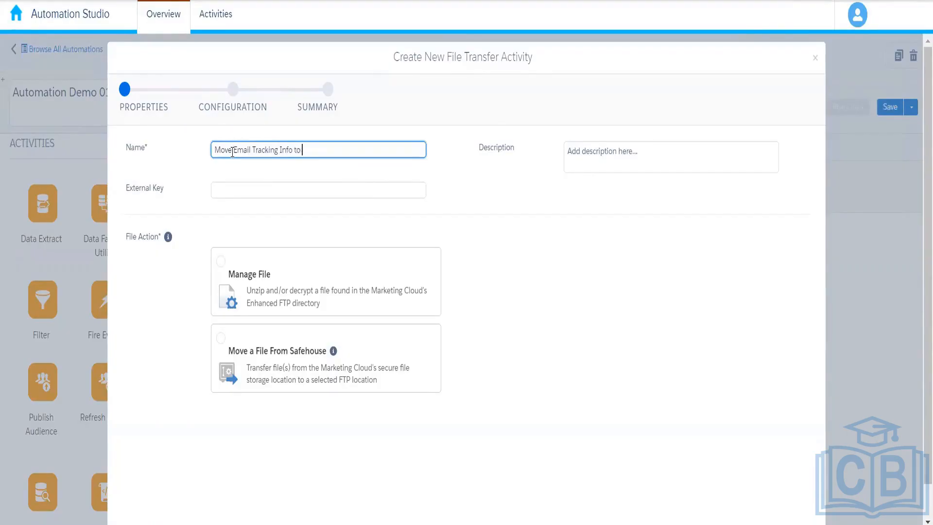
type("FTP")
left_click(537, 362)
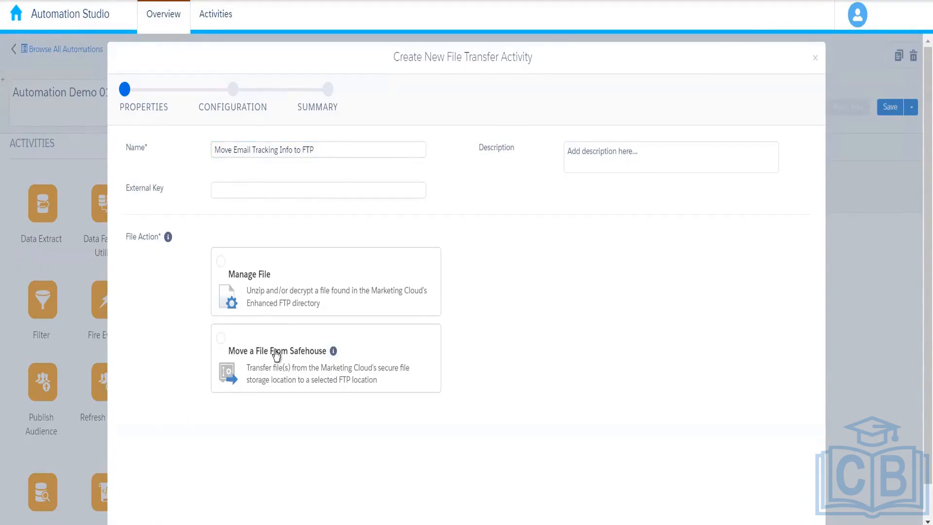
left_click(317, 387)
scroll(921, 375, "down", 1)
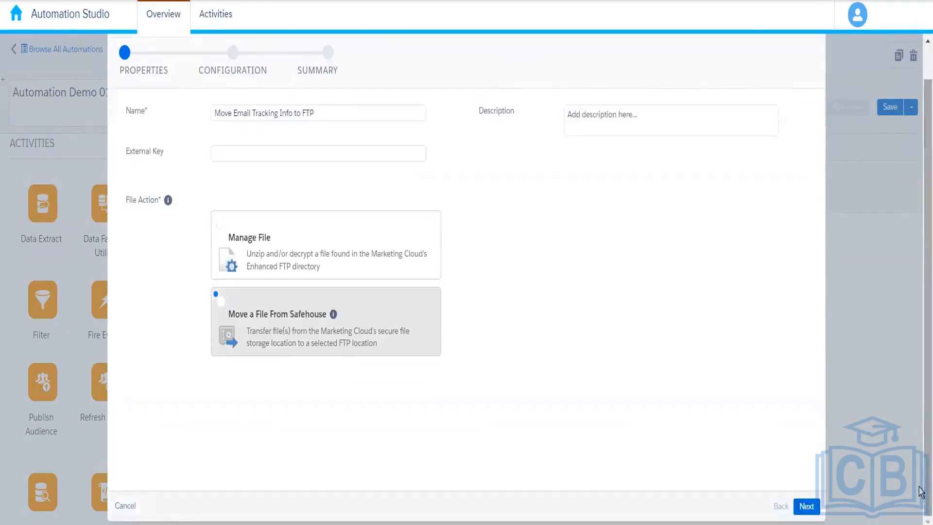
left_click(807, 507)
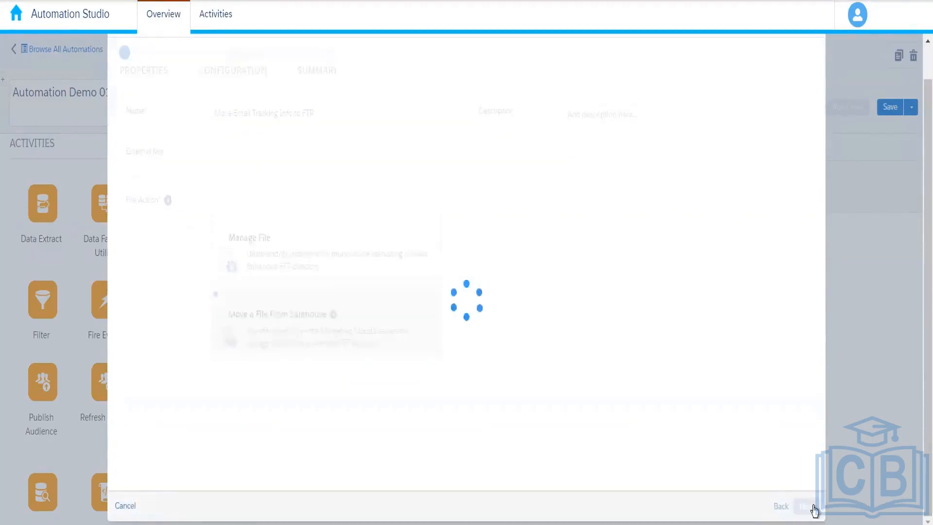
Set the transfer's file naming pattern to email_tracking_info%%Year%%, %%Month%%, %%Day%%.zip.
left_click(337, 145)
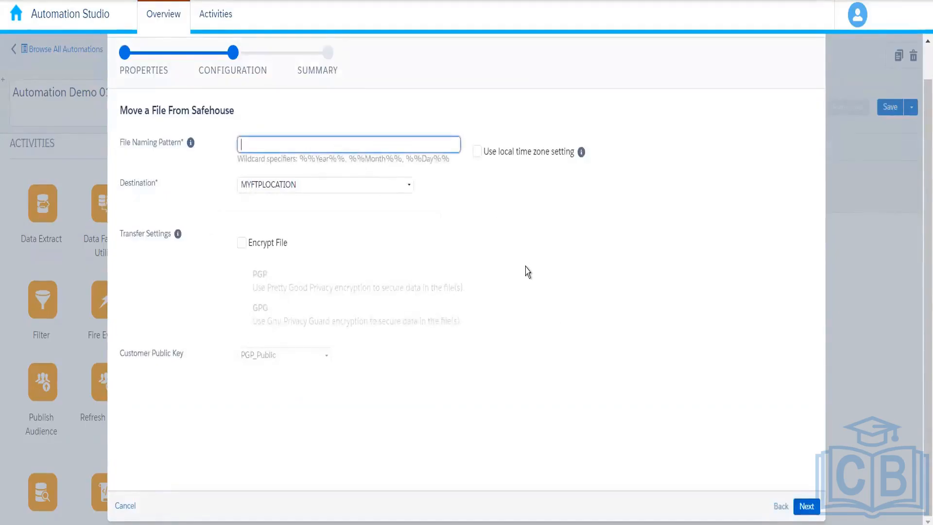
key("ctrl+v")
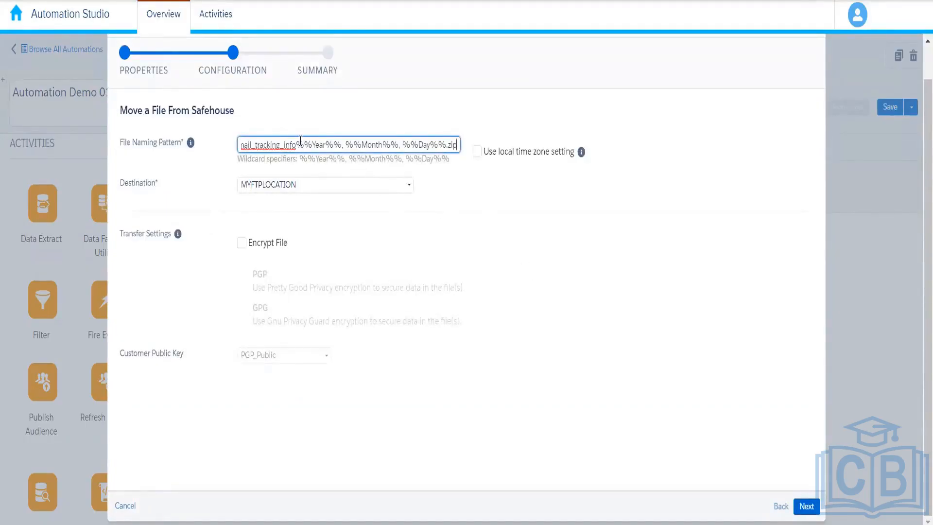
triple_click(300, 141)
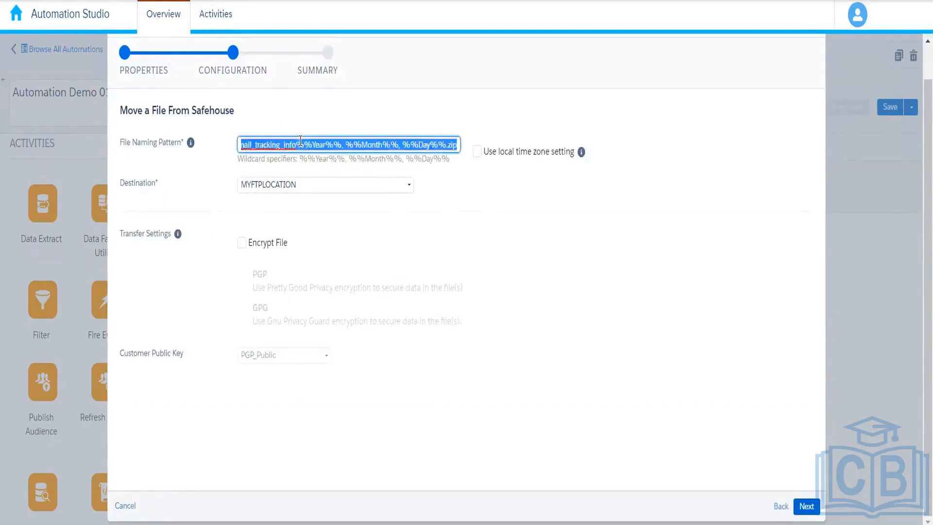
left_click(505, 227)
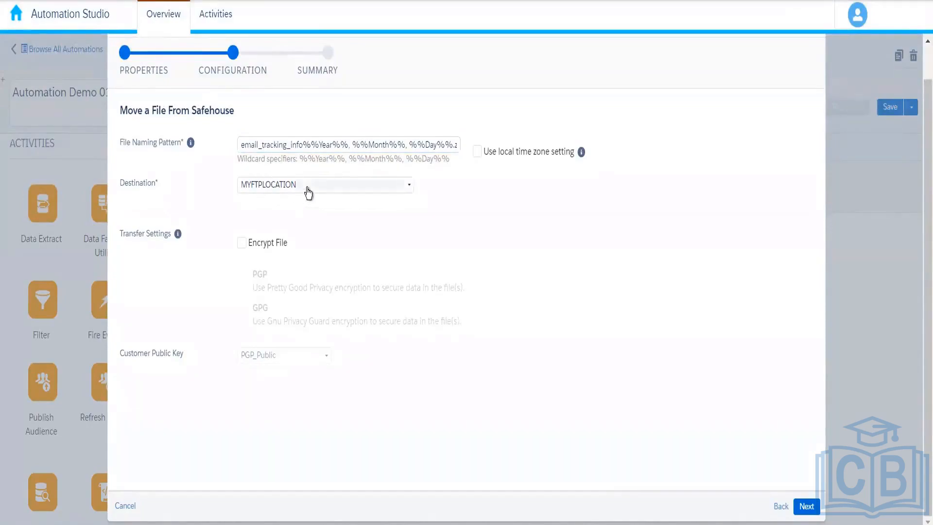
Set the transfer's destination to ExactTarget Enhanced FTP Import and finish creating the file transfer activity.
left_click(308, 193)
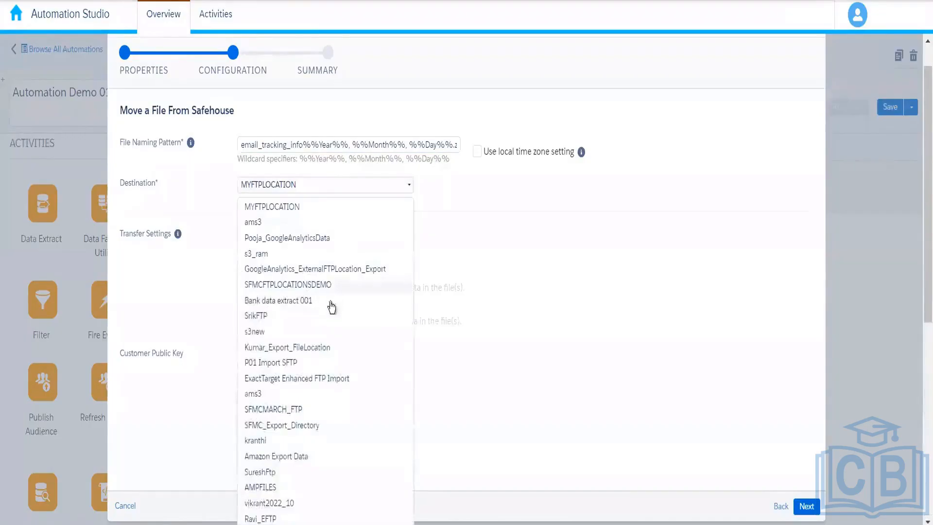
left_click(326, 380)
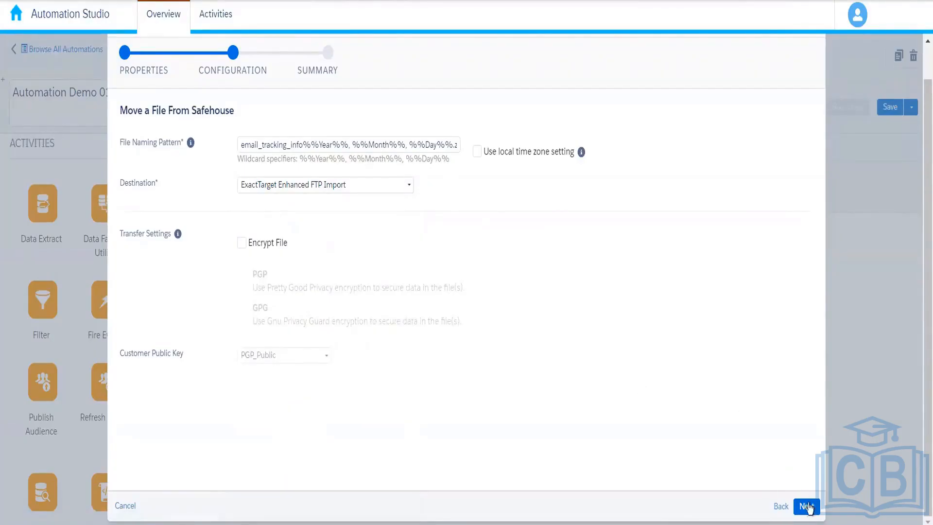
left_click(807, 506)
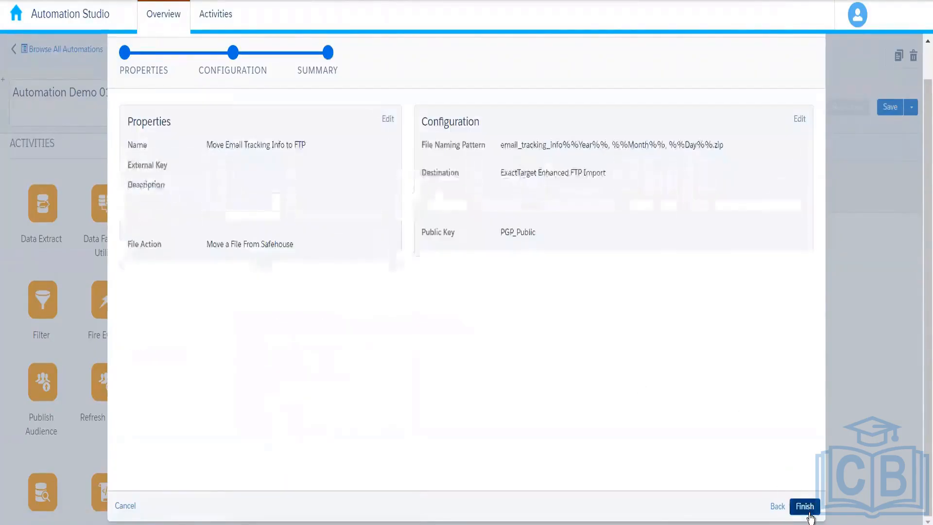
left_click(806, 506)
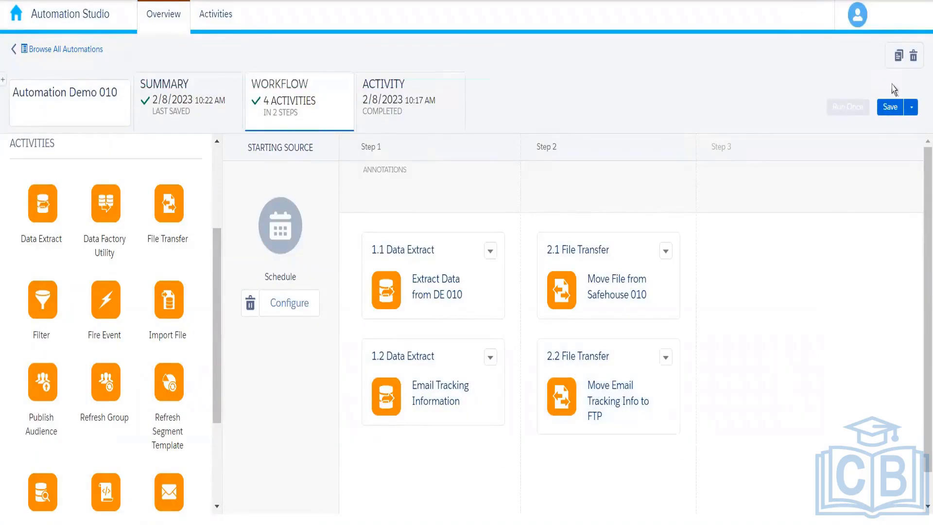
Save the automation and run once only the Email Tracking Information extract and the Move Email Tracking Info to FTP transfer.
left_click(891, 108)
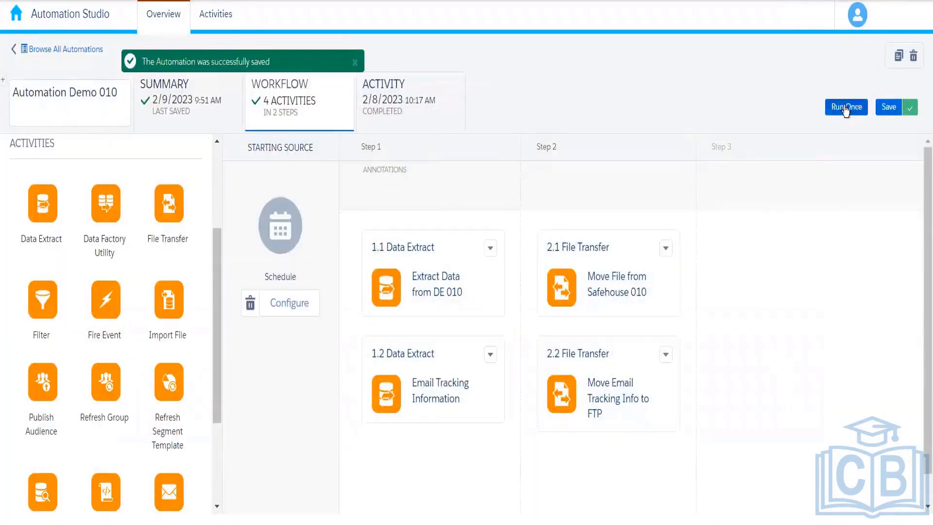
left_click(846, 108)
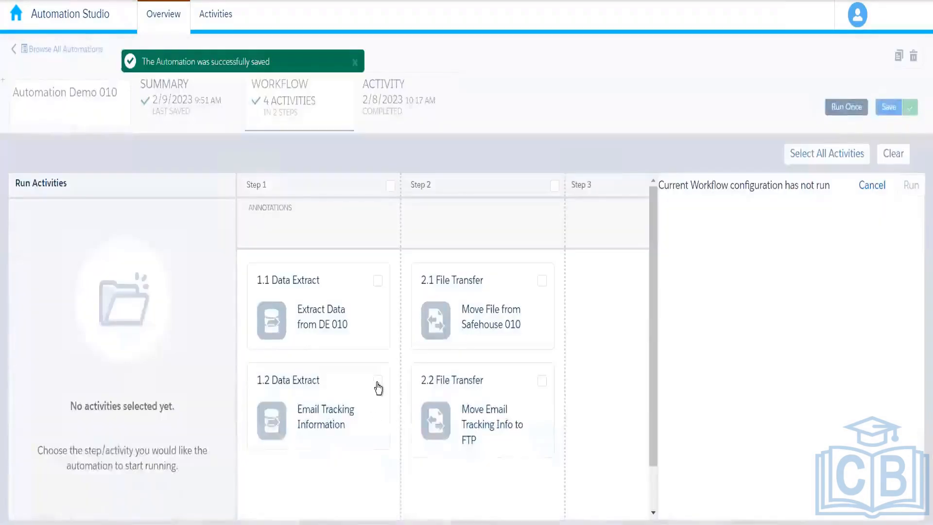
left_click(378, 380)
left_click(543, 381)
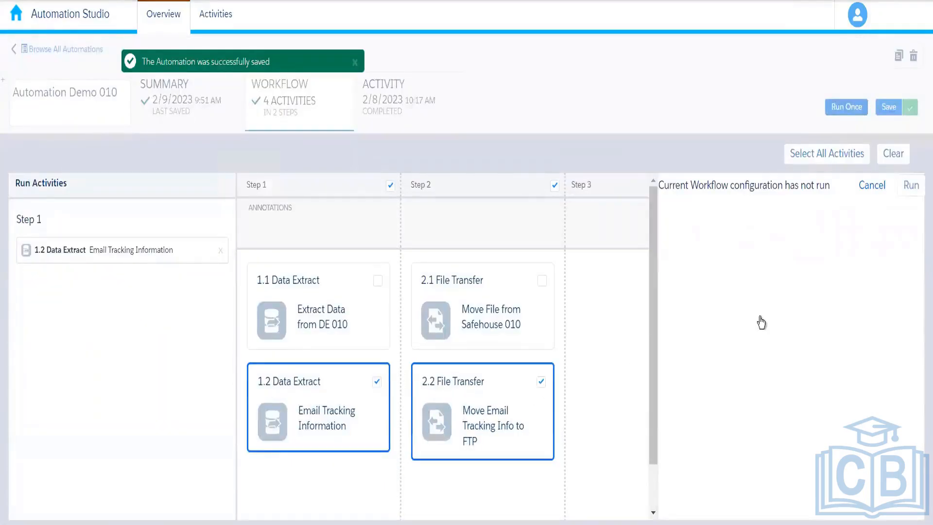
left_click(912, 186)
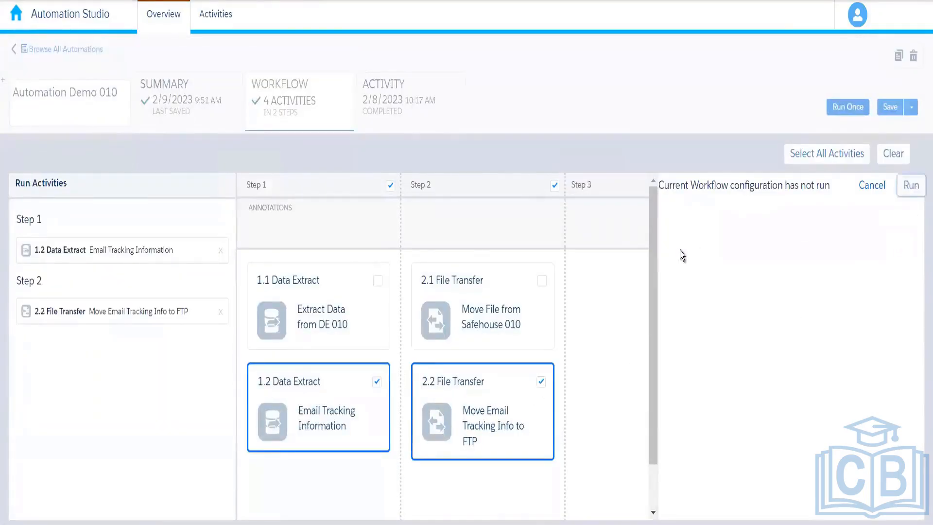
scroll(554, 396, "down", 2)
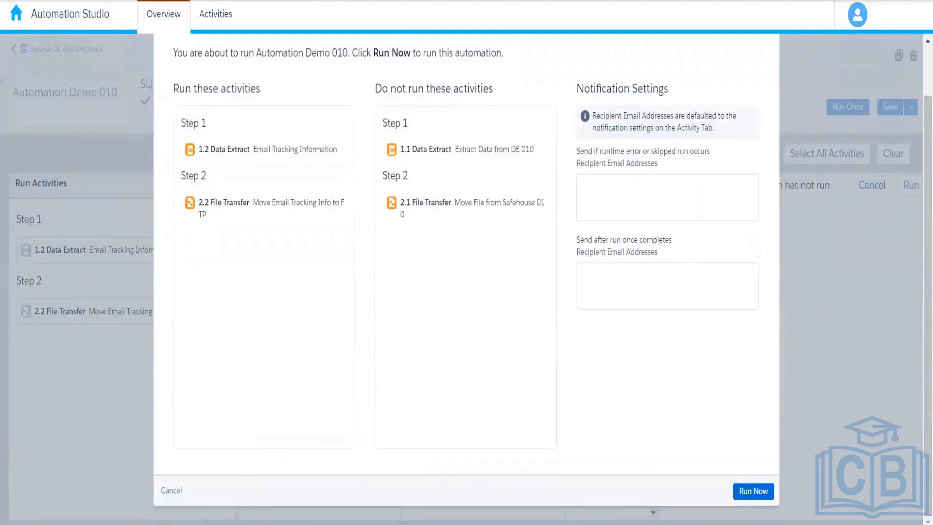
left_click(753, 492)
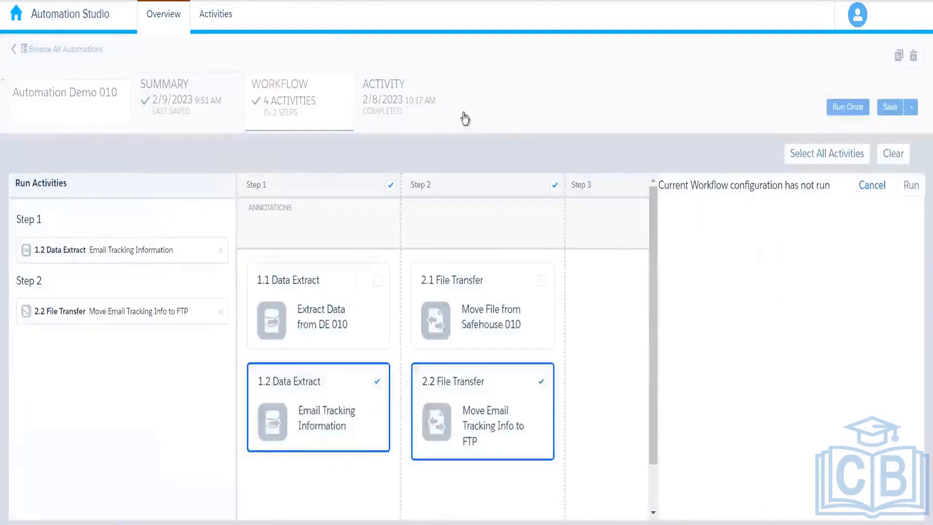
Check the automation's run log for the new run, refreshing the list.
left_click(415, 118)
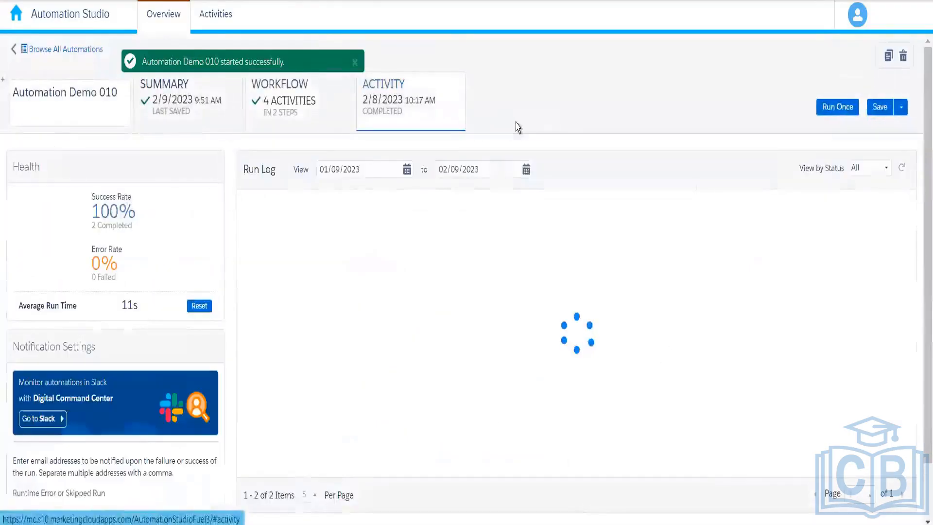
left_click(902, 168)
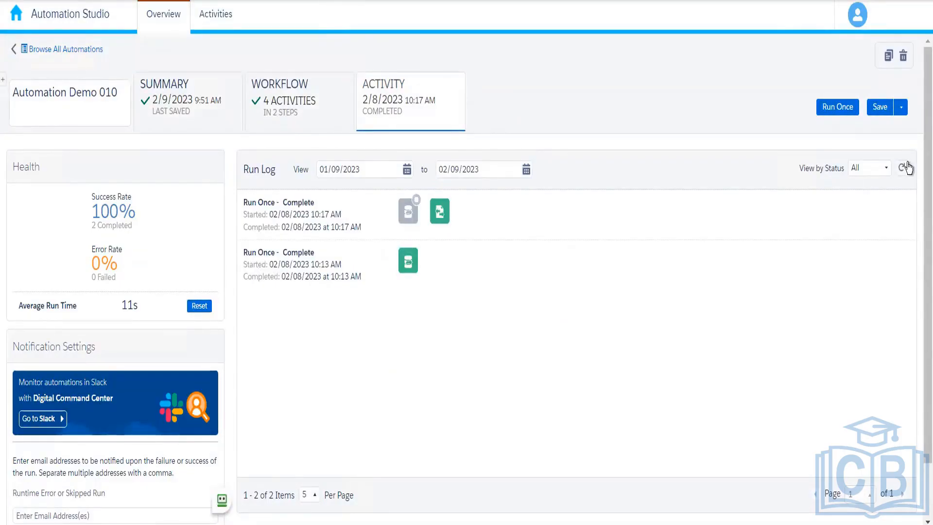
left_click(903, 168)
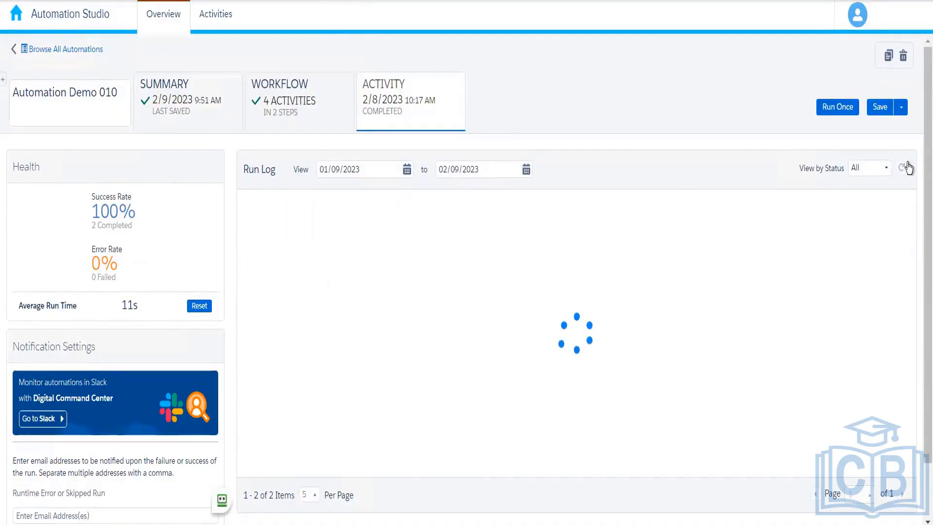
left_click(903, 167)
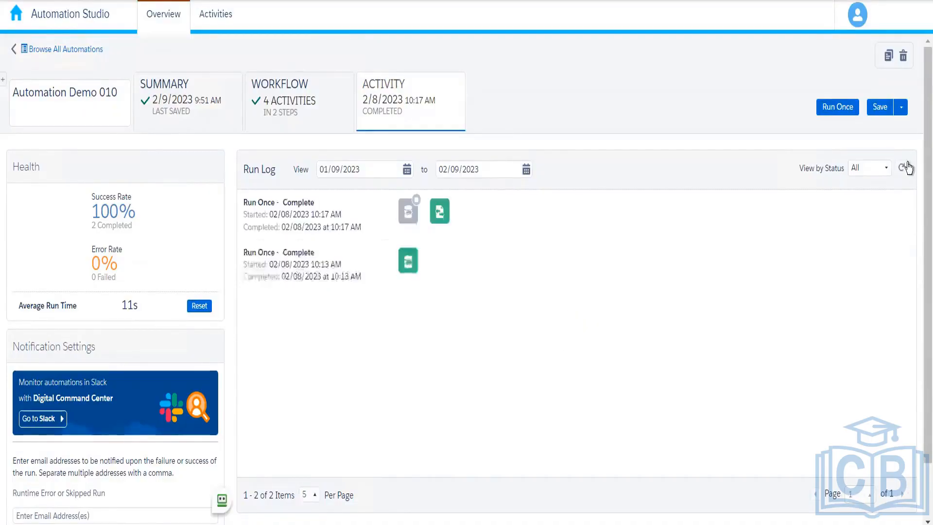
Add an Import File activity to Step 1 and start a new import definition named test 12345, continuing to its file settings.
left_click(332, 119)
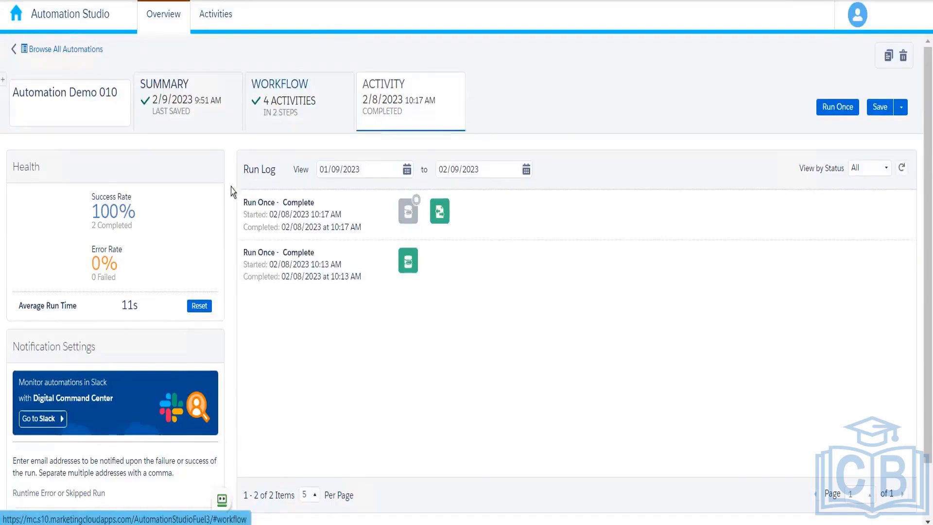
left_click_drag(217, 222, 217, 294)
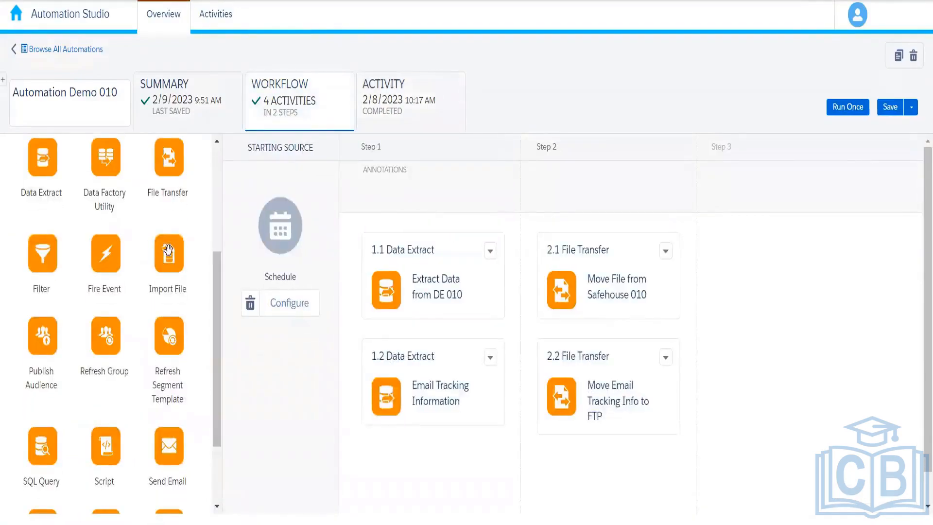
left_click_drag(168, 251, 437, 427)
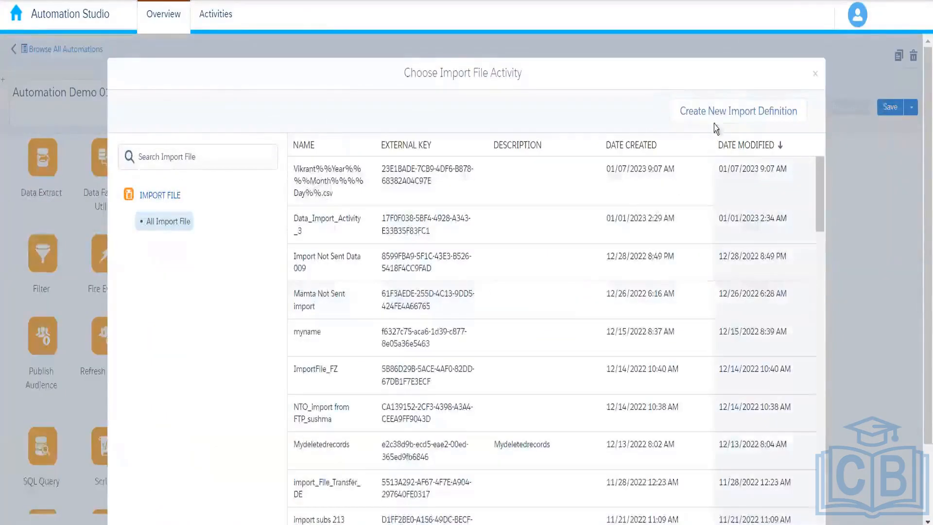
left_click(725, 113)
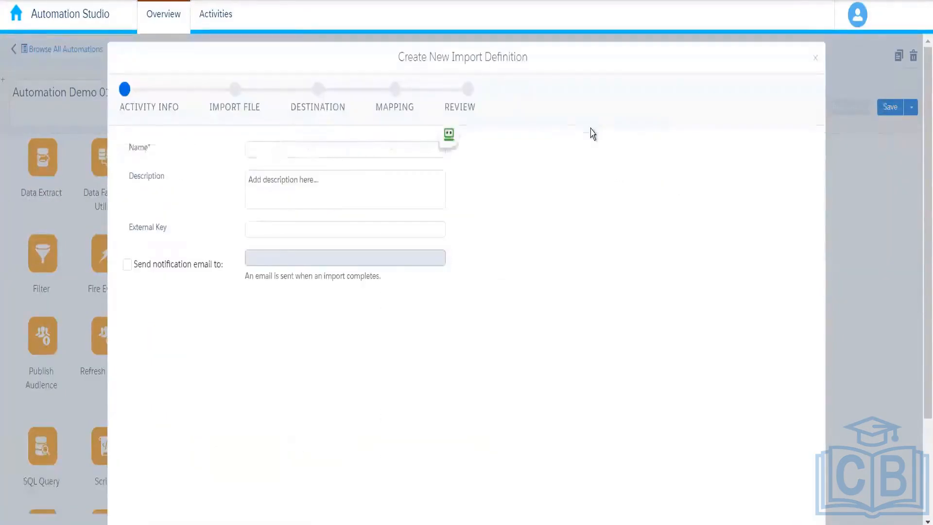
left_click(397, 144)
type("test 12345")
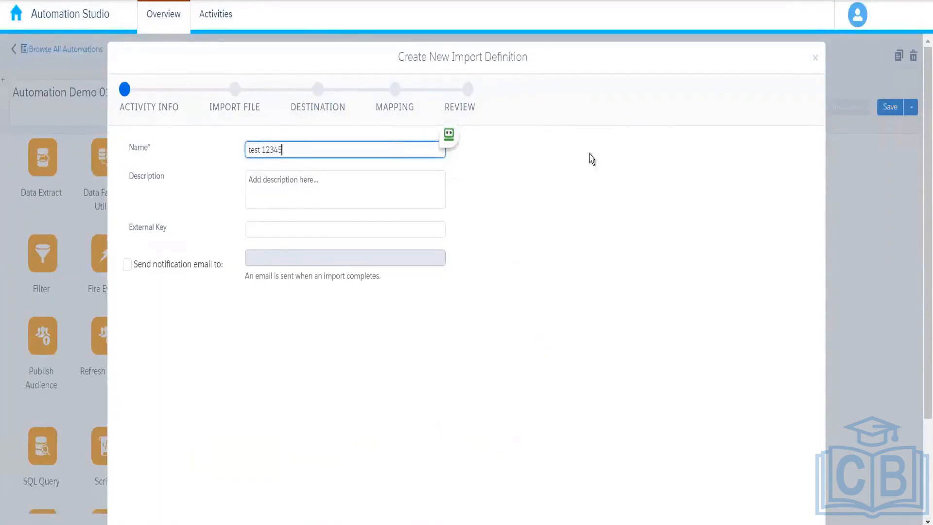
left_click(912, 371)
scroll(912, 371, "down", 3)
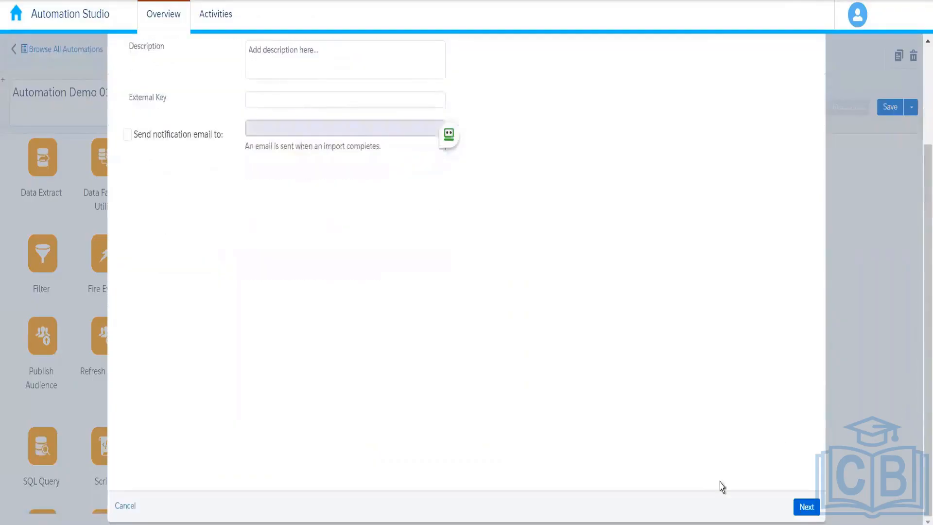
left_click(802, 510)
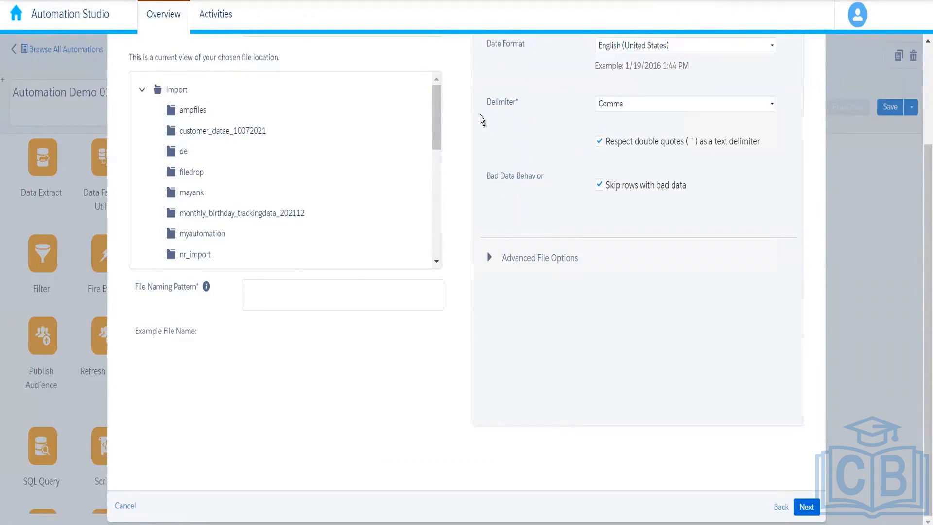
Look through the import folder's file list for the email tracking zip file and cancel the import definition.
scroll(435, 211, "down", 5)
scroll(436, 210, "down", 3)
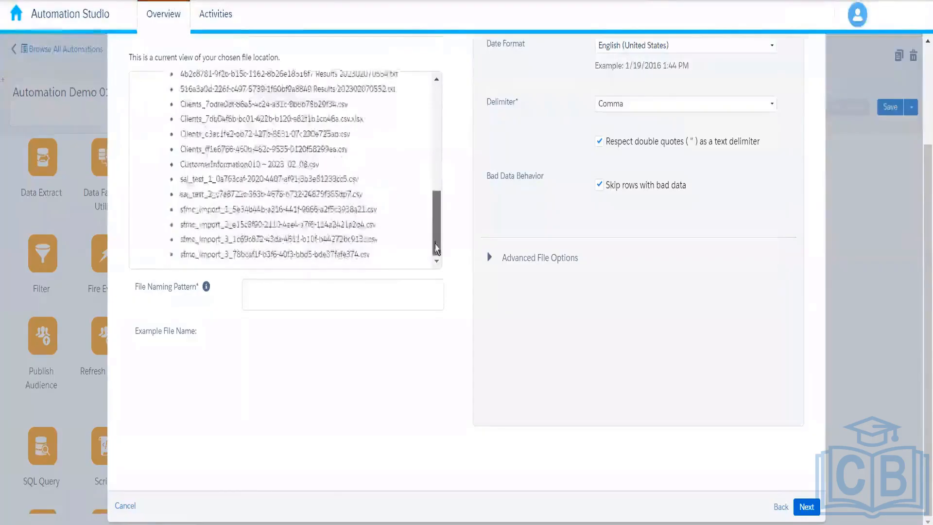
scroll(439, 224, "up", 3)
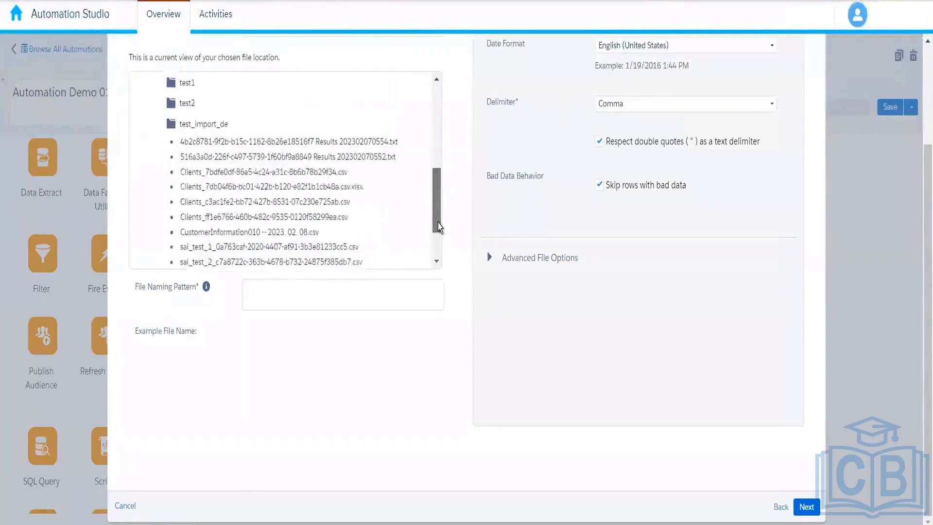
scroll(440, 254, "down", 3)
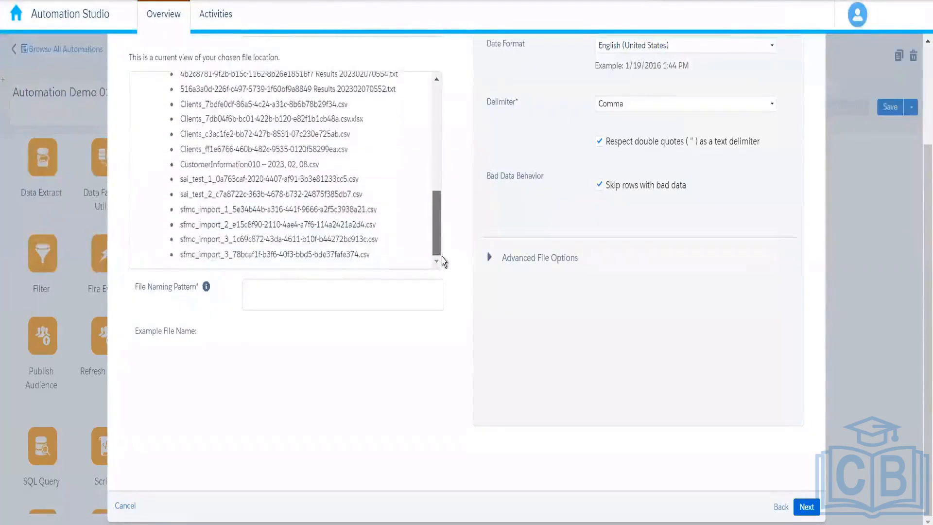
scroll(437, 214, "up", 2)
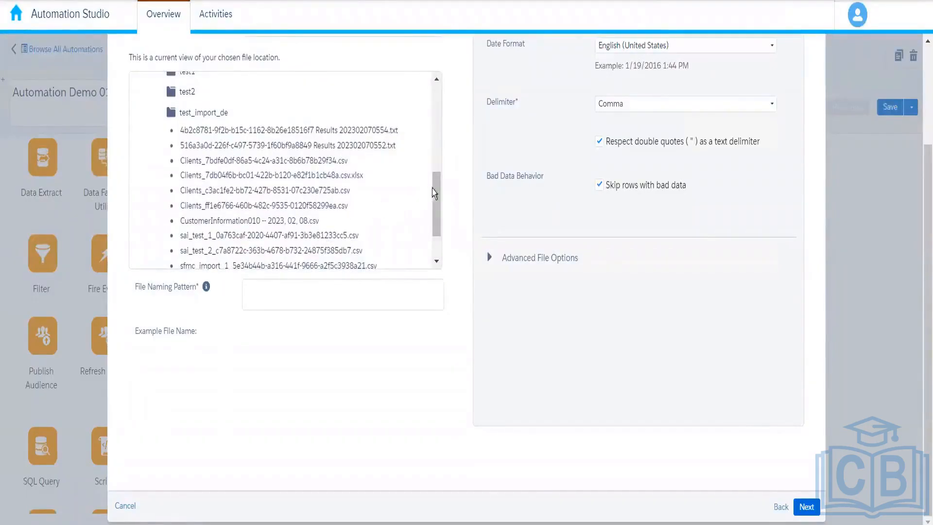
left_click_drag(436, 194, 437, 245)
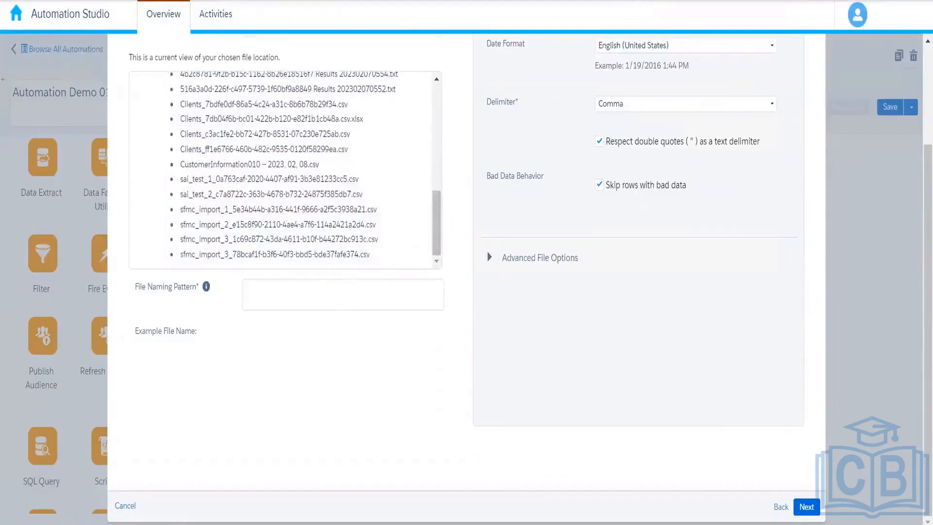
left_click(127, 508)
left_click(125, 507)
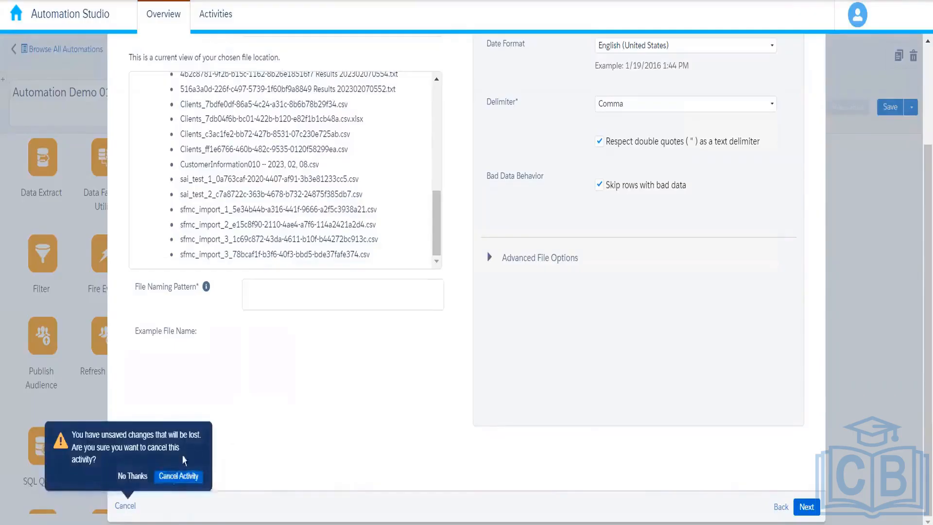
left_click(180, 480)
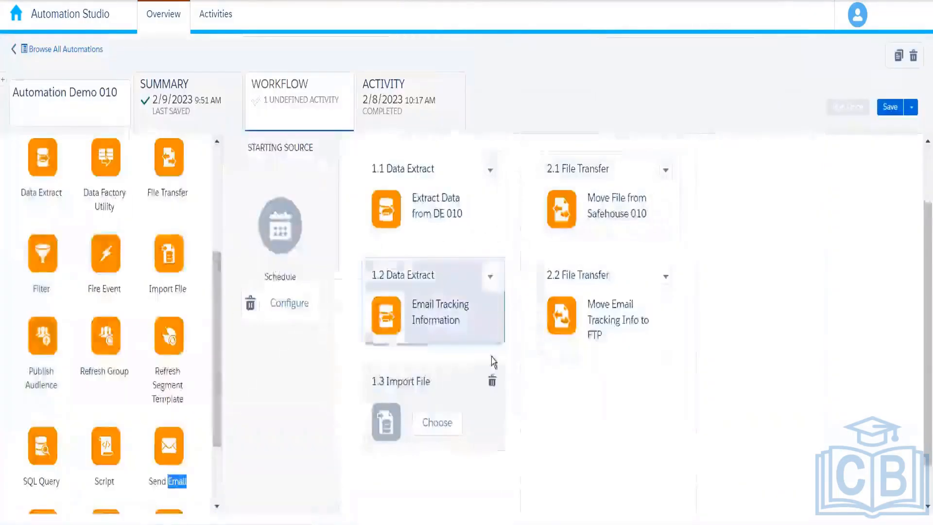
Check the status of the latest run in the refreshed run log and return to the workflow.
left_click(426, 108)
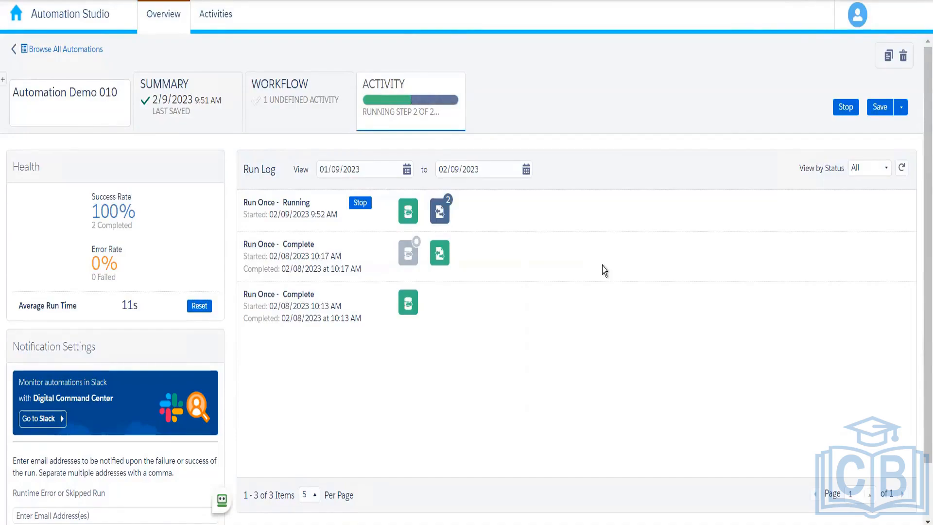
left_click(900, 170)
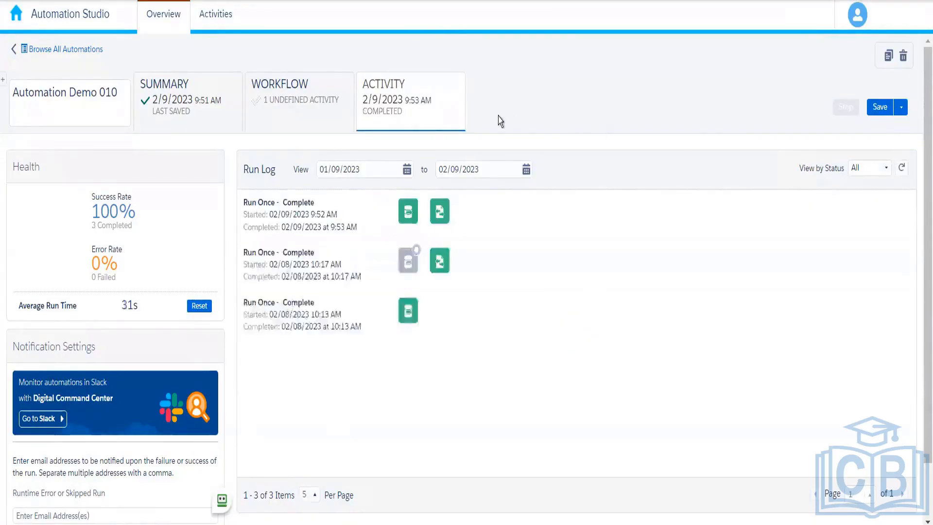
left_click(323, 119)
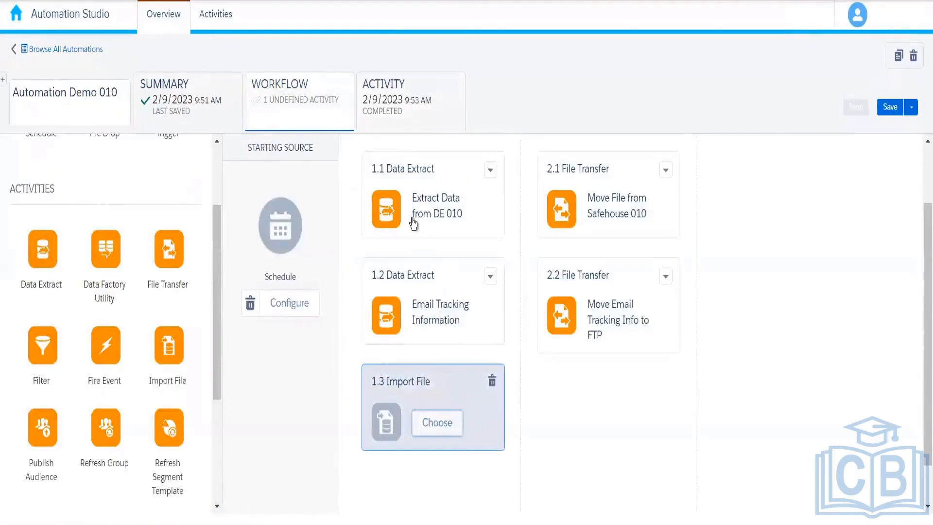
Start another import definition named test 12345 and locate the email_tracking_info zip file in the import folder's list.
left_click(452, 414)
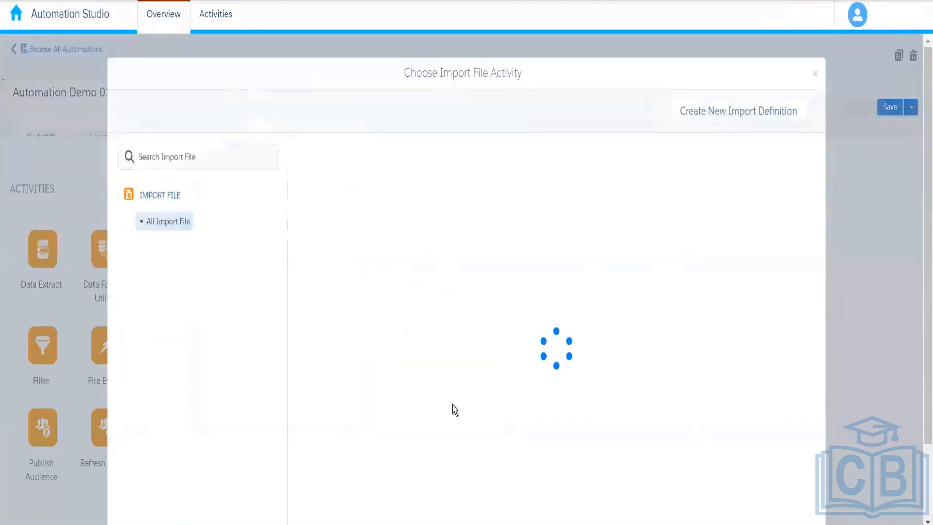
left_click(725, 121)
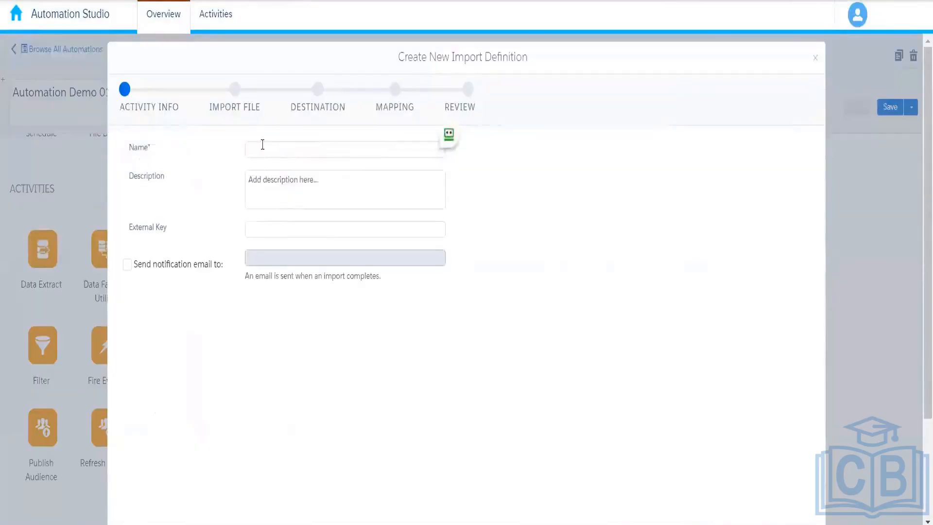
left_click(266, 142)
type("test")
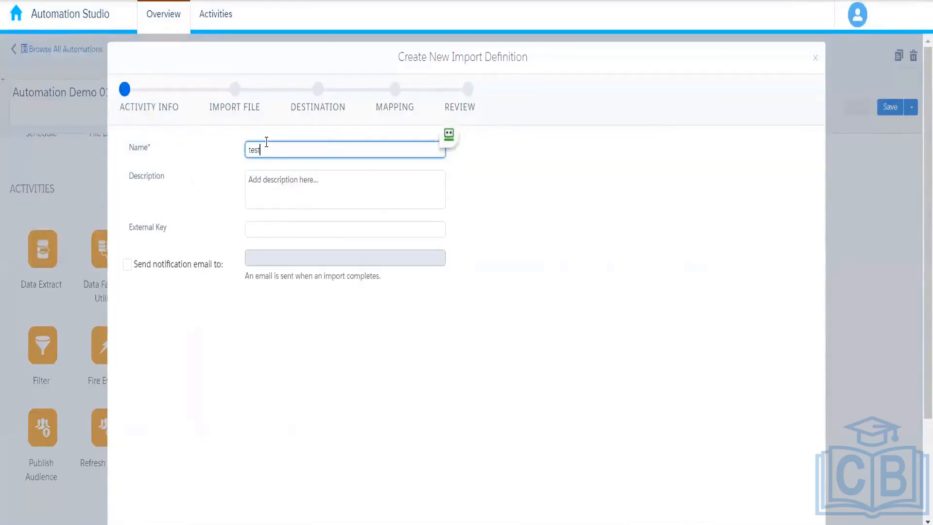
type(" 12345")
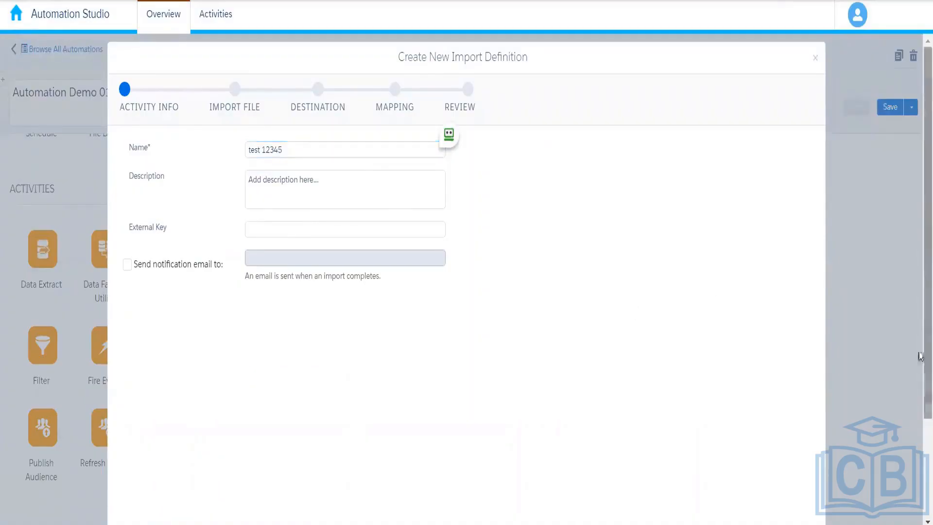
scroll(923, 273, "down", 3)
left_click(807, 506)
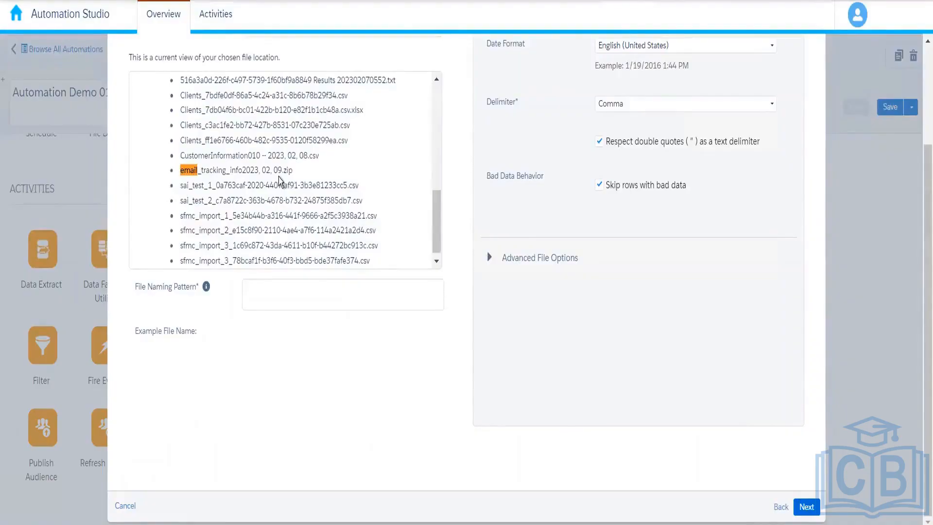
left_click_drag(295, 172, 180, 173)
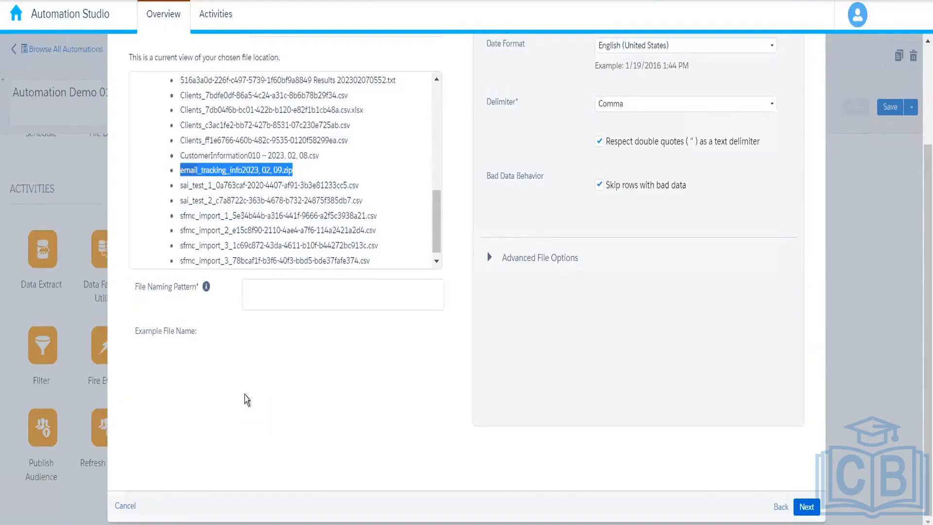
mouse_move(437, 192)
left_mouse_down()
mouse_move(439, 109)
mouse_move(439, 194)
left_mouse_up()
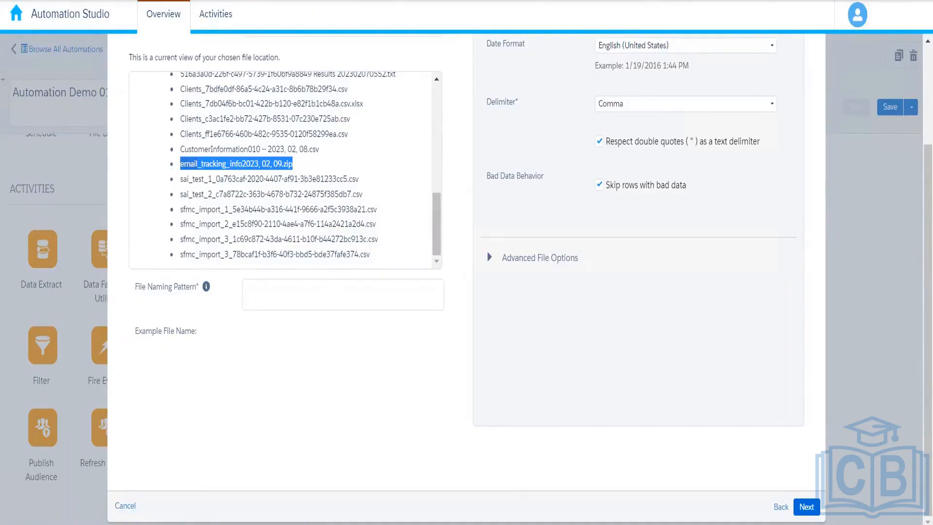
Cancel the import definition and delete the undefined Import File activity from Step 1.
left_click(126, 516)
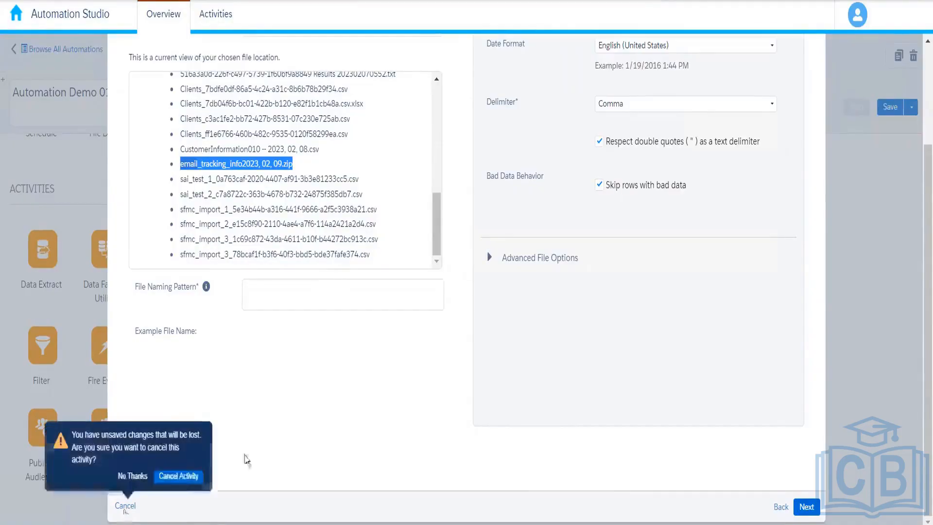
left_click(179, 477)
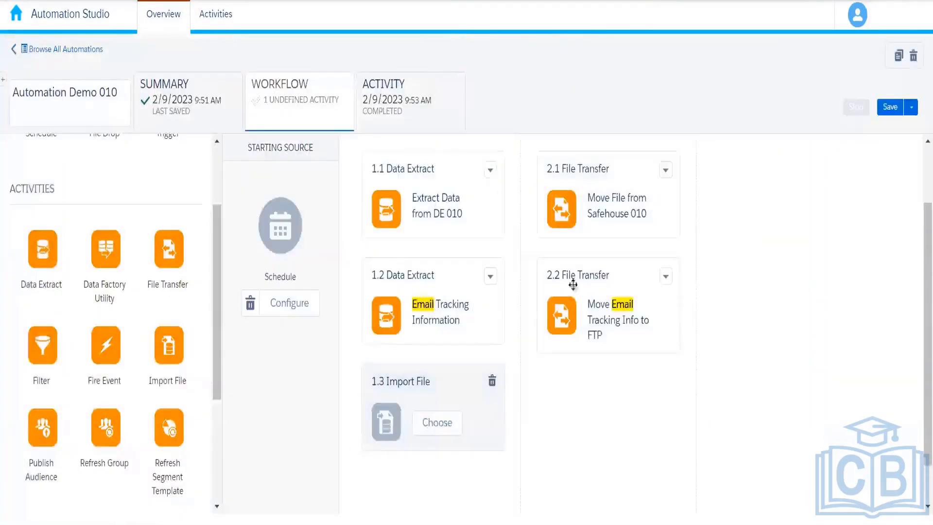
left_click(492, 383)
Add a File Transfer activity to Step 3 and start creating a new file transfer definition for it.
left_click_drag(166, 256, 762, 335)
left_click(785, 259)
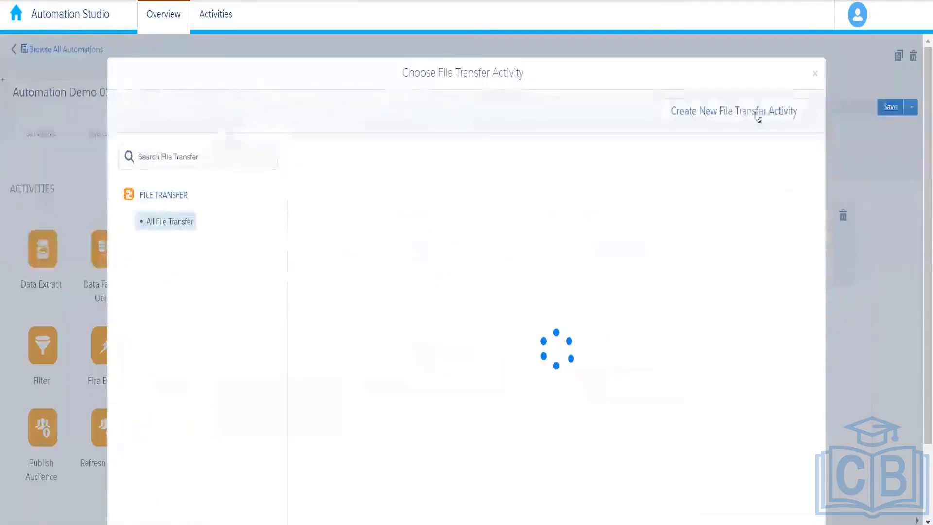
left_click(741, 117)
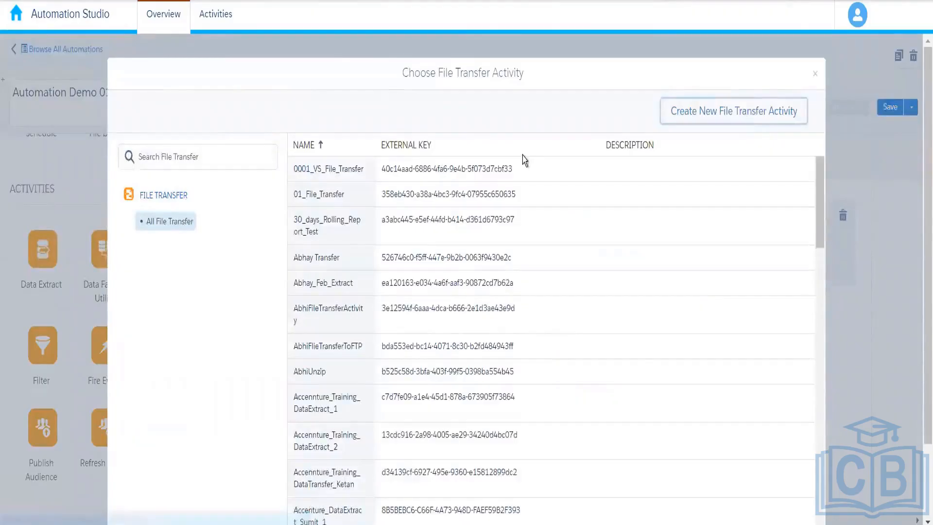
Name the new file transfer activity Unzip Email Tracking zip file.
left_click(273, 151)
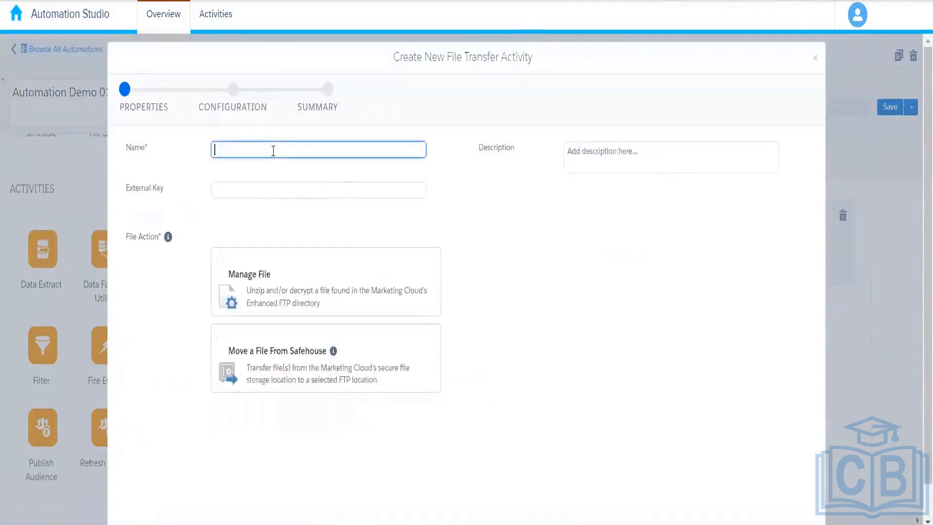
type("Unzip")
key("BackSpace")
key("BackSpace")
type("p")
type("Email Tracking zip file")
key("BackSpace")
left_click(471, 317)
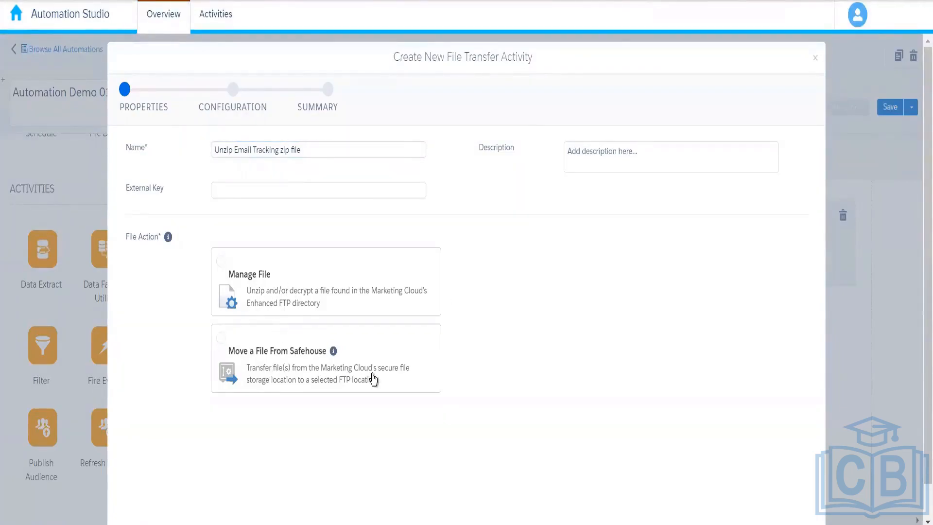
Set the transfer's file action to Manage File and continue to its configuration.
left_click(252, 356)
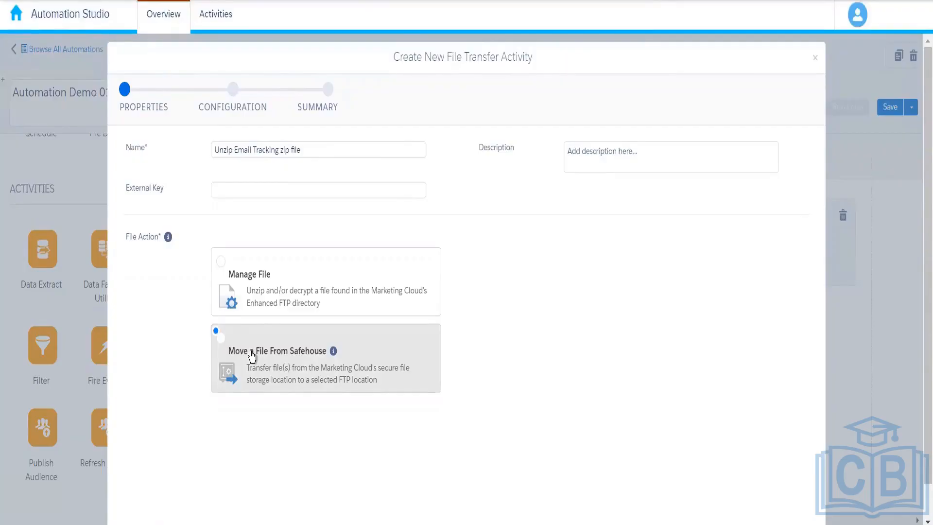
left_click(330, 263)
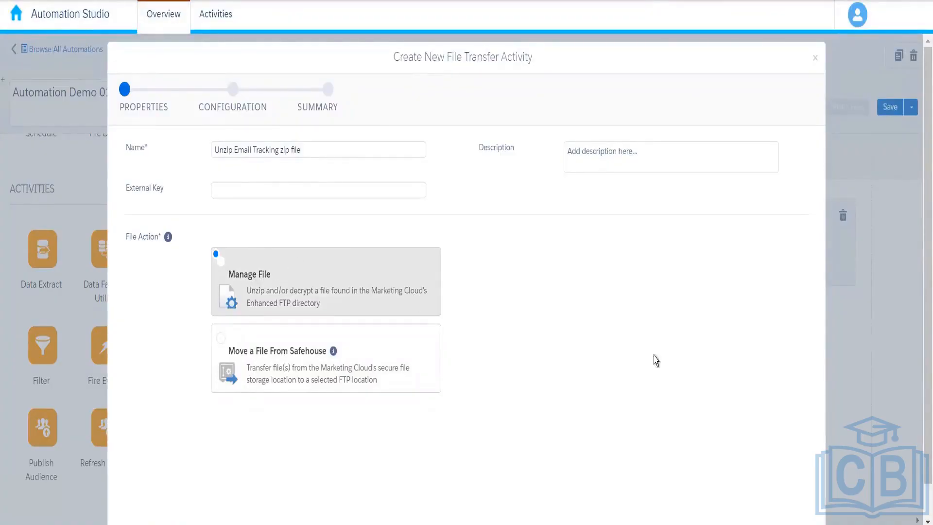
scroll(922, 438, "down", 1)
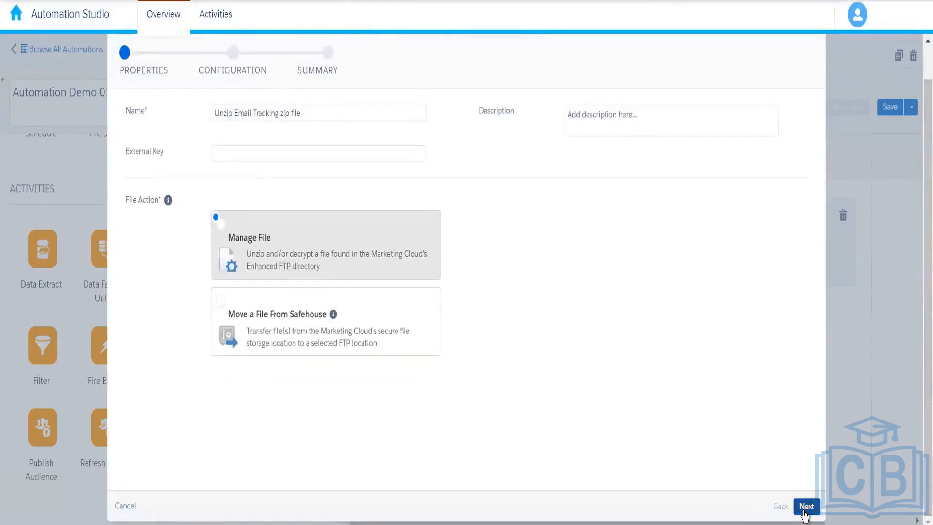
left_click(805, 507)
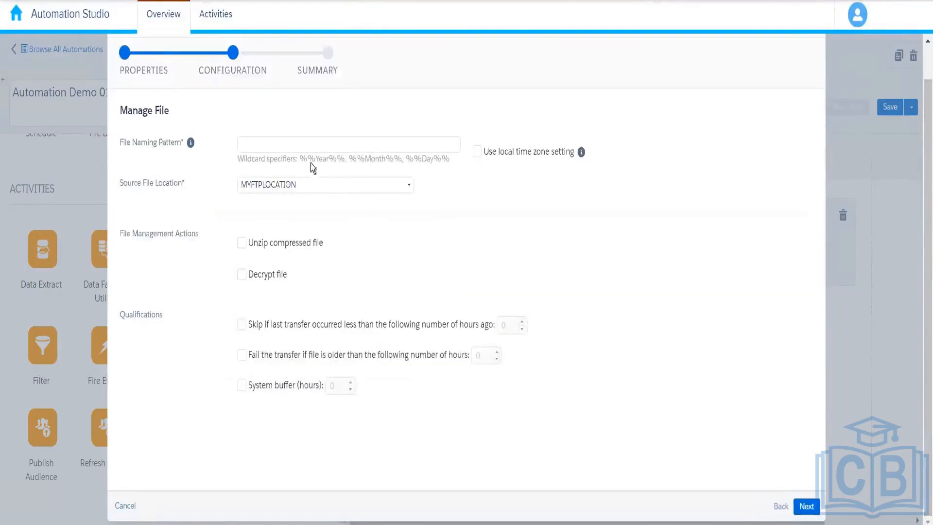
Set the file naming pattern to email_tracking_info%%Year%%, %%Month%%, %%Day%%.zip.
left_click(299, 146)
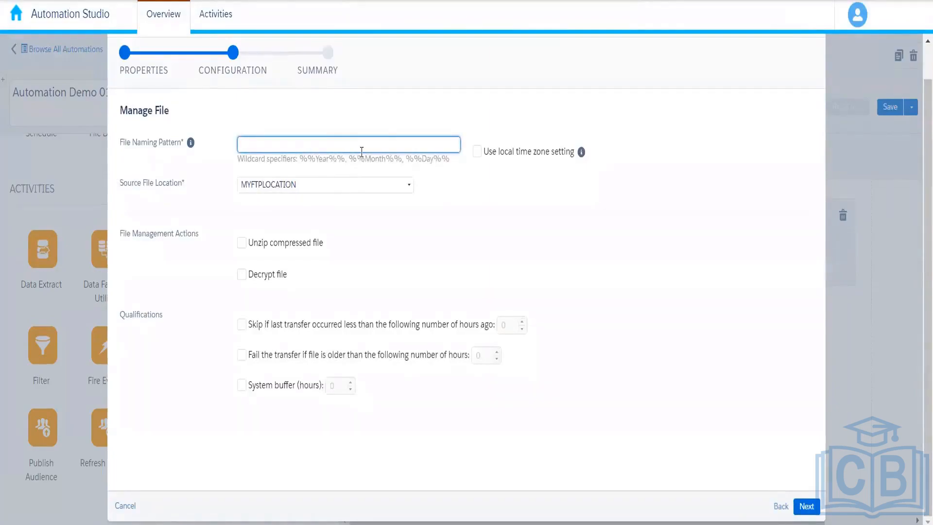
key("ctrl+v")
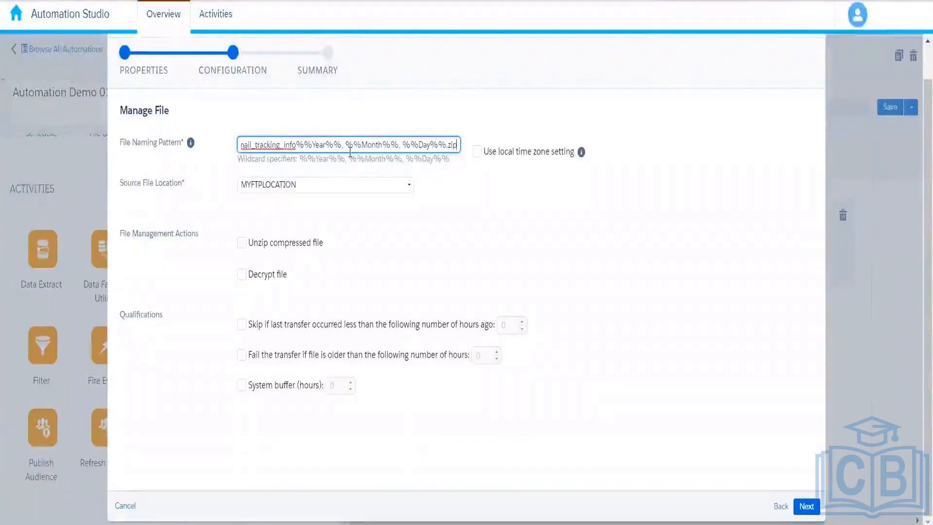
left_click_drag(350, 153, 238, 143)
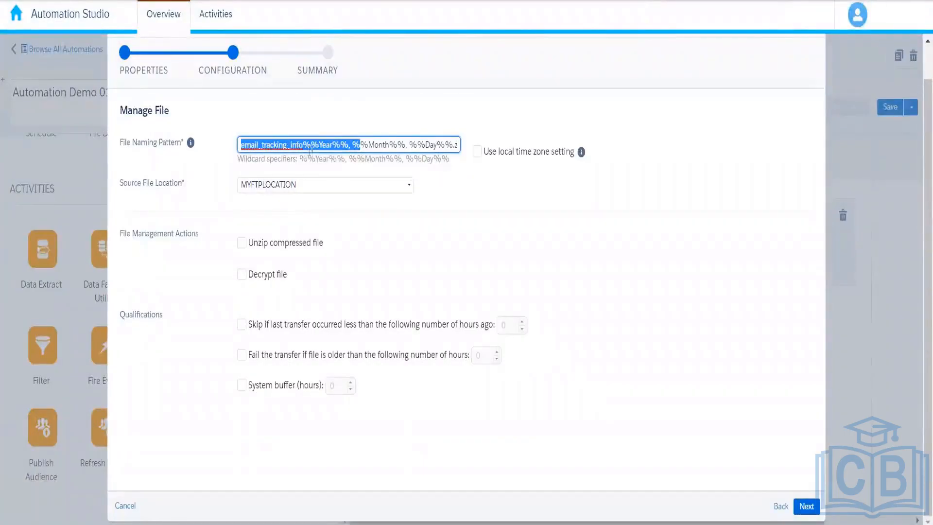
left_click_drag(397, 145, 464, 153)
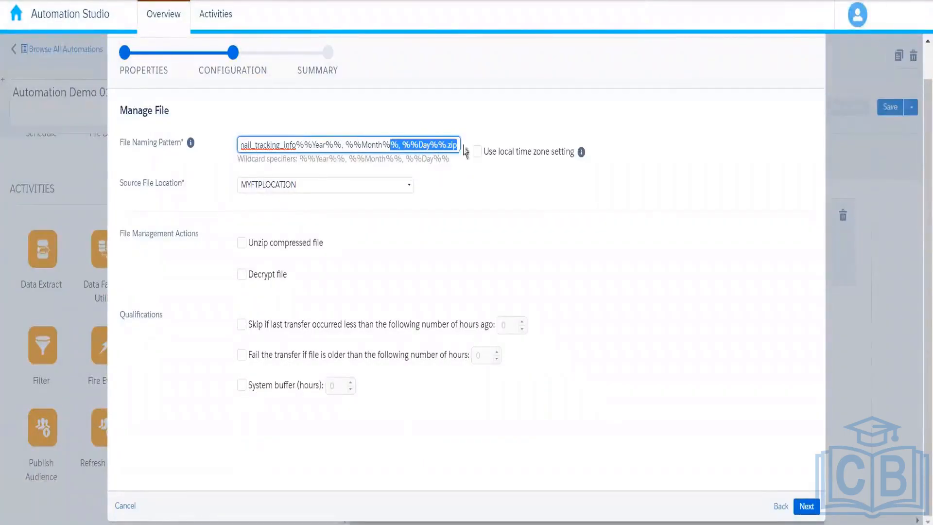
left_click(469, 196)
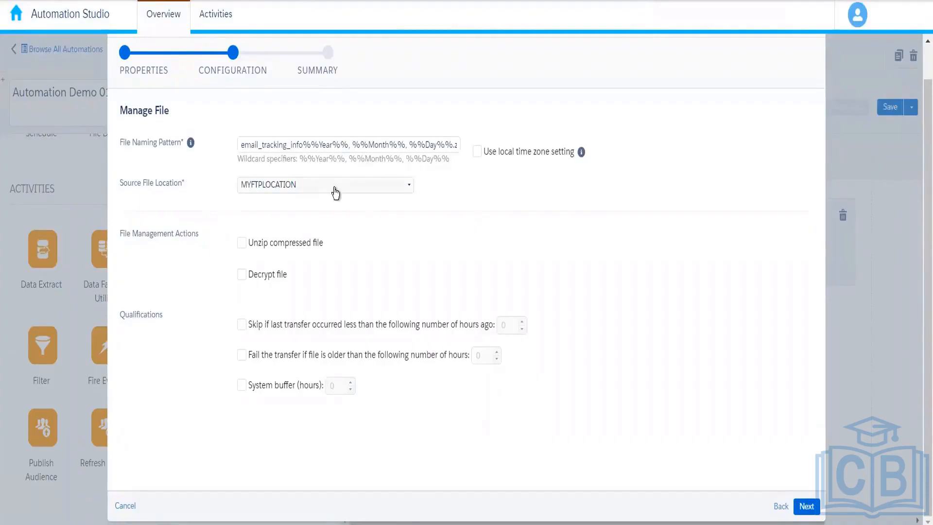
Set the source file location to ExactTarget Enhanced FTP Import, enable Unzip compressed file, and finish creating the file transfer activity.
left_click(336, 191)
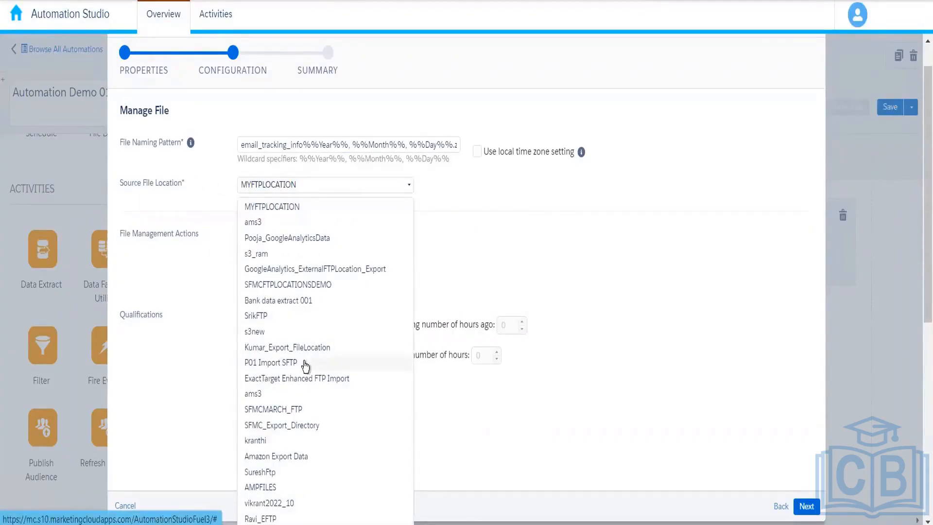
left_click(337, 384)
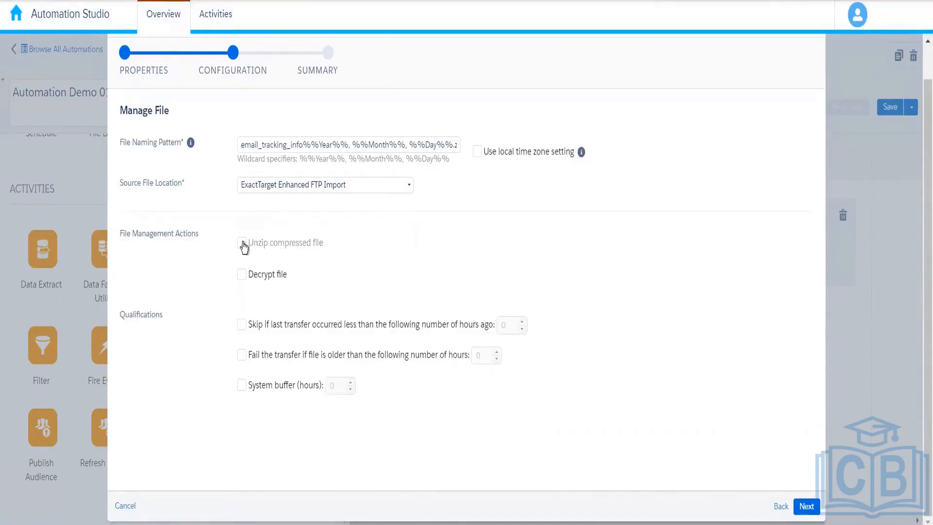
left_click(242, 244)
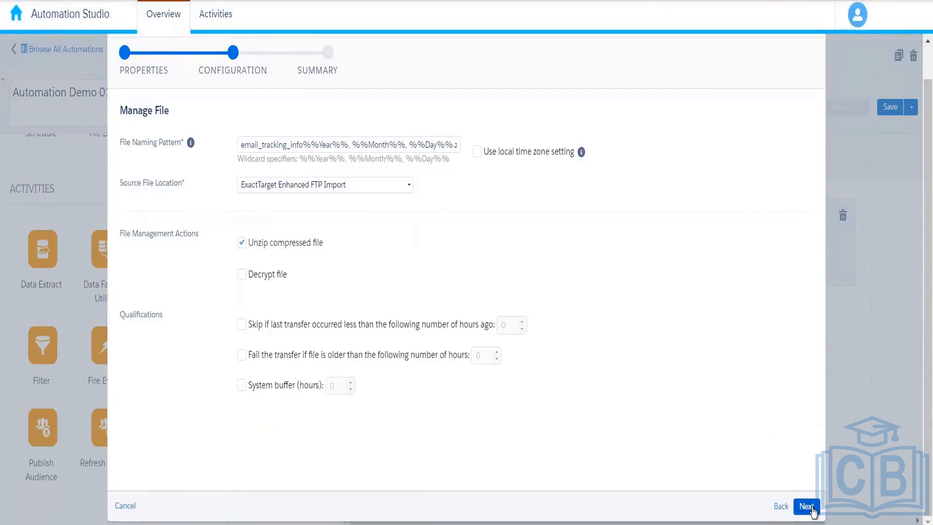
left_click(809, 507)
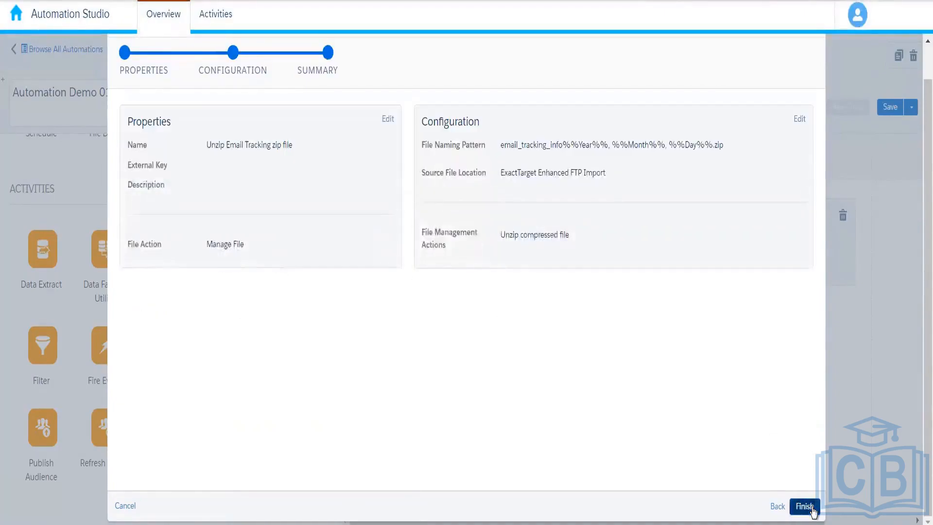
left_click(812, 508)
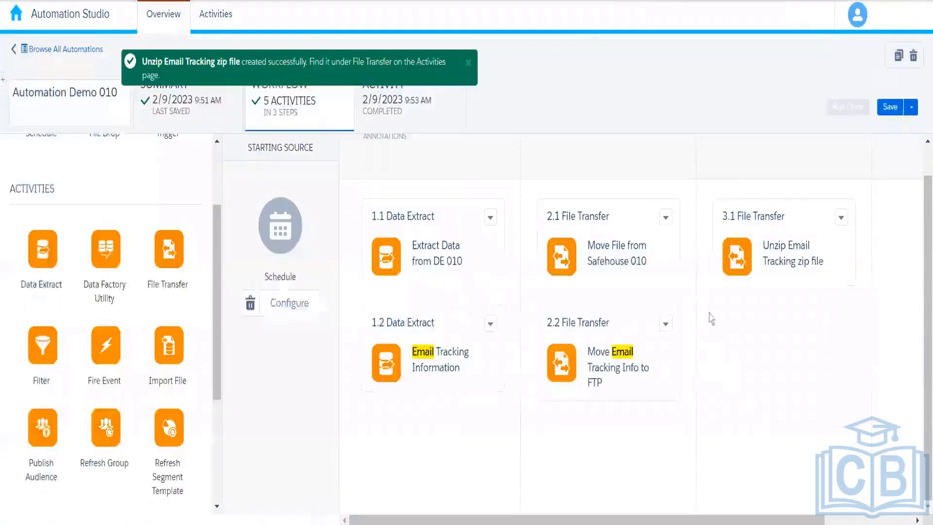
Save the automation and run only the Unzip Email Tracking zip file activity from Step 3 once.
left_click(469, 62)
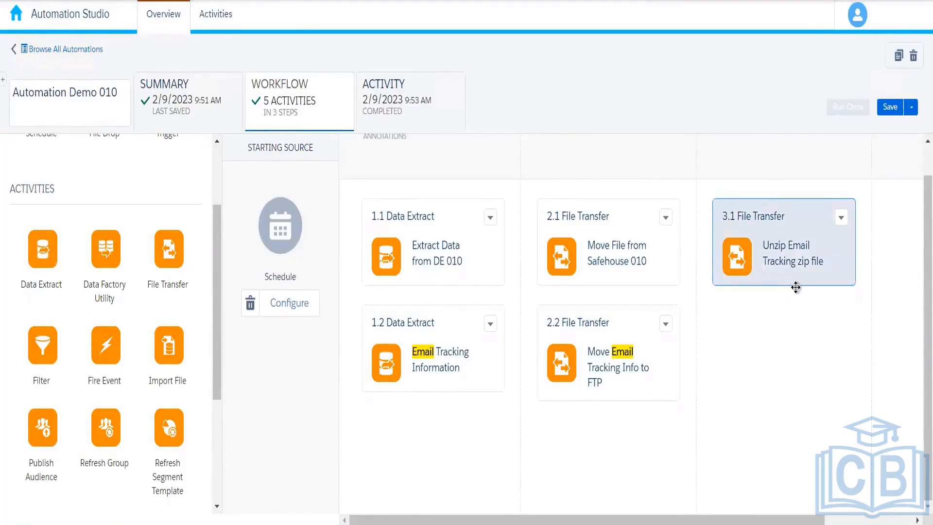
left_click(892, 107)
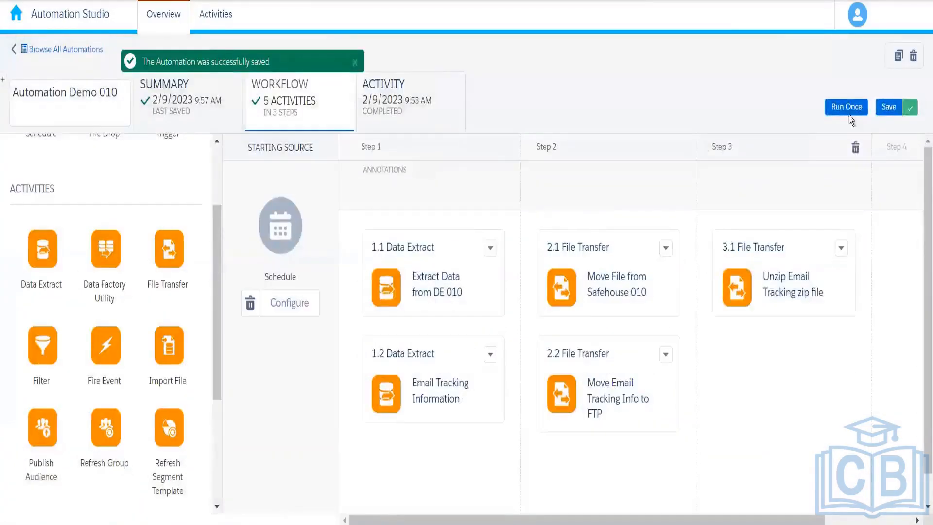
left_click(852, 111)
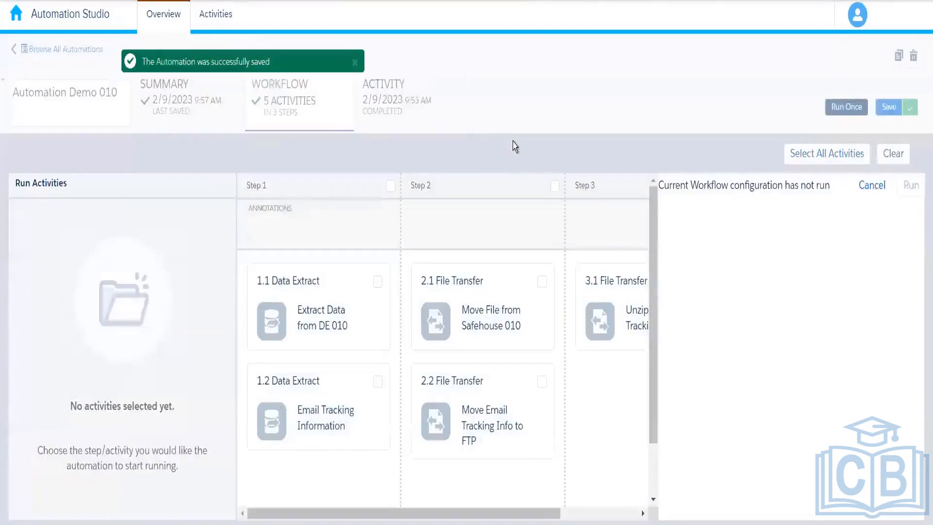
left_click_drag(521, 510, 613, 505)
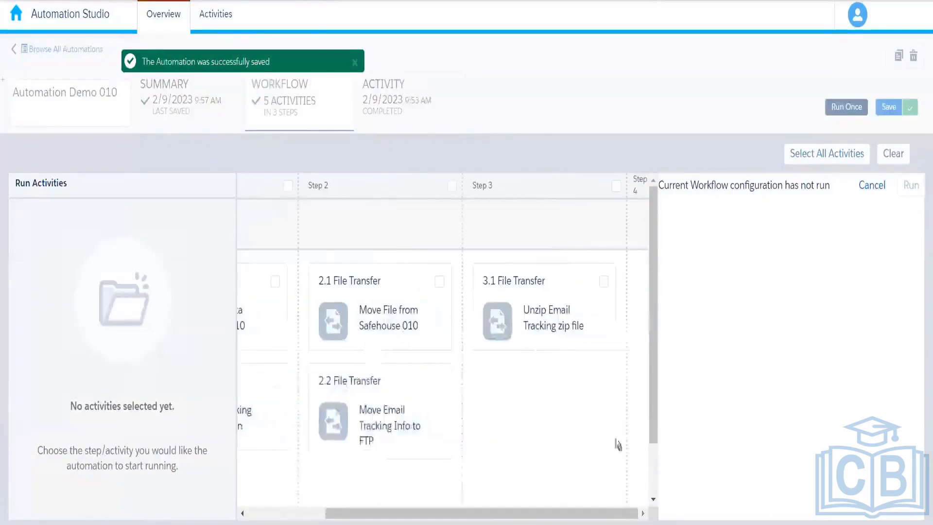
left_click(605, 282)
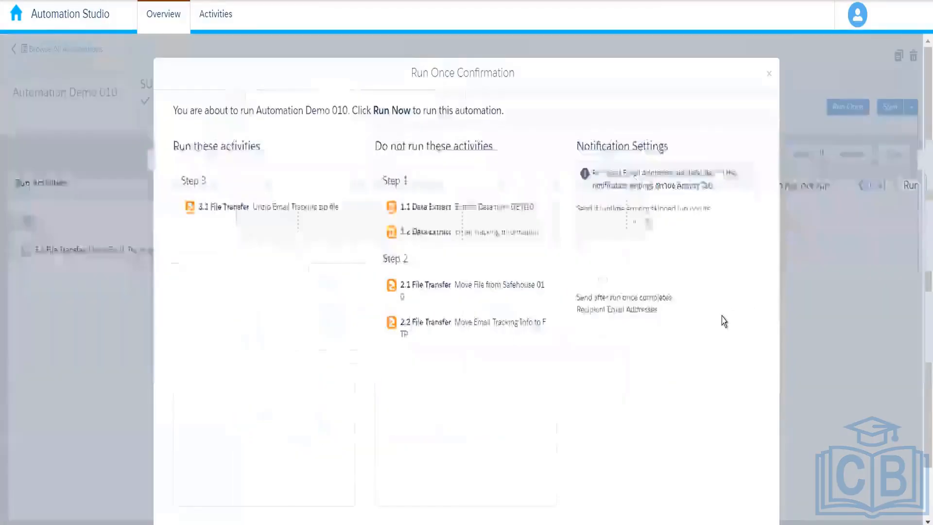
left_click_drag(920, 286, 920, 413)
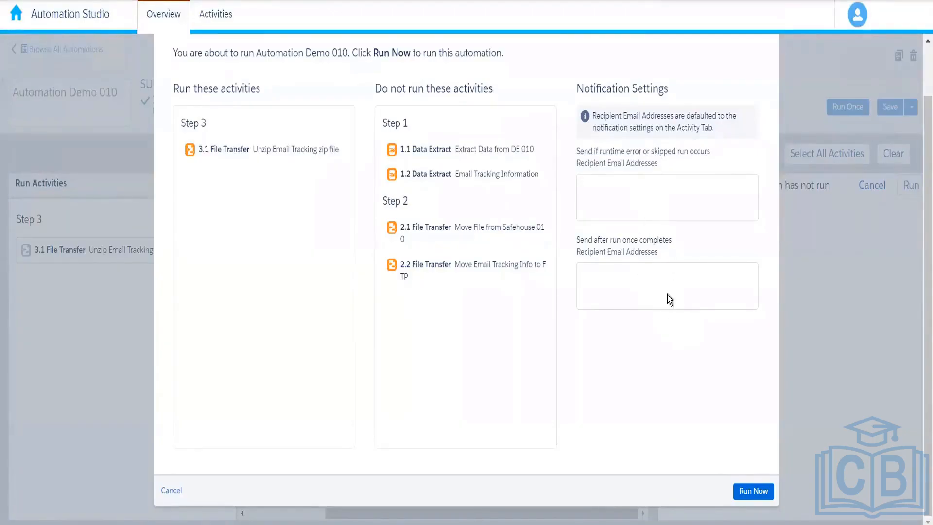
left_click(753, 492)
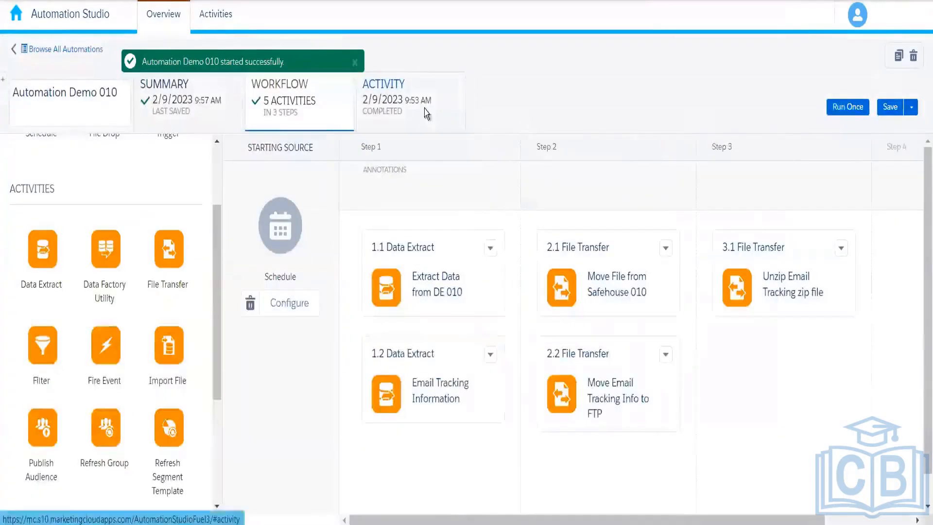
Check the automation's run log and refresh it to follow the status of the unzip run.
left_click(427, 115)
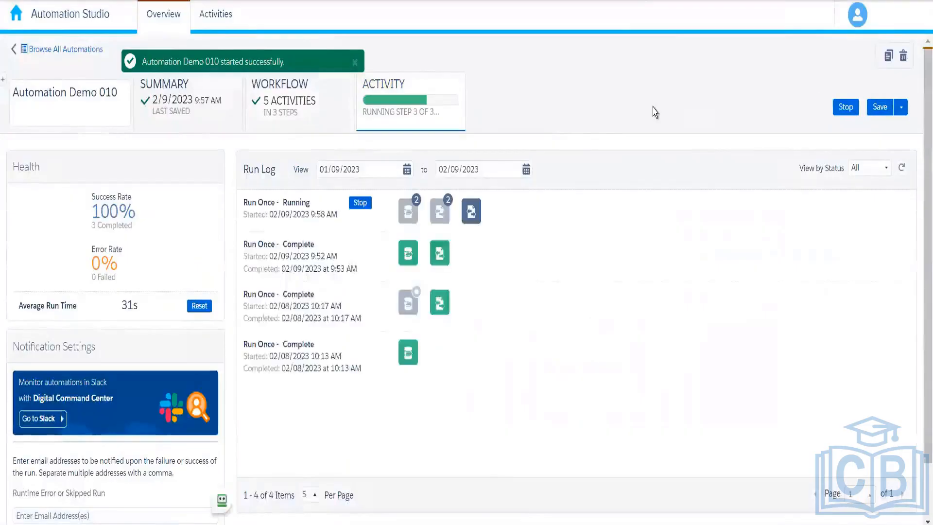
left_click(902, 168)
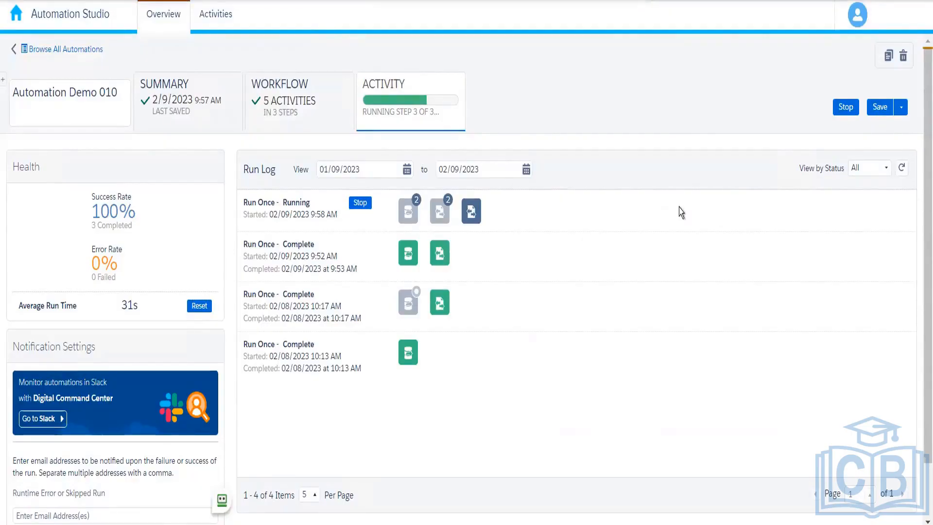
left_click(902, 168)
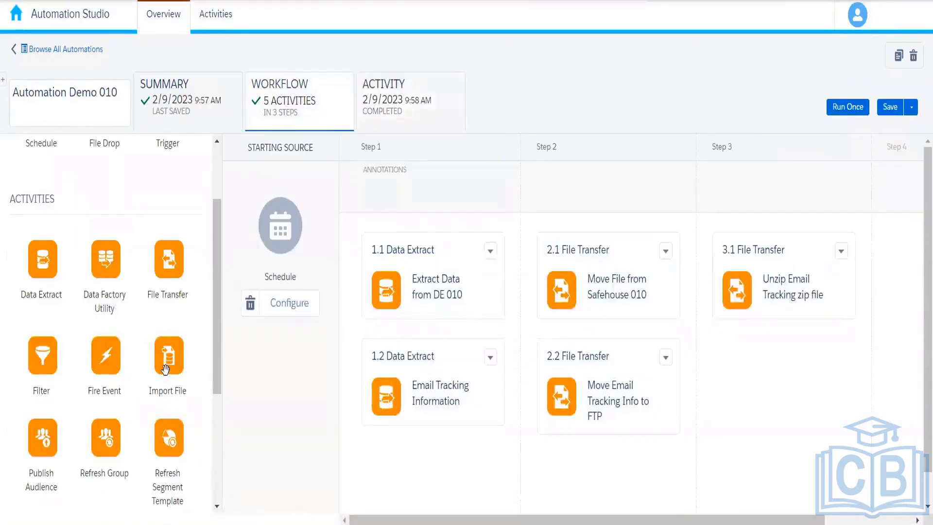
Add an Import File activity to Step 3 and start a new import definition named test 12345, continuing to its file settings.
left_click_drag(166, 370, 744, 374)
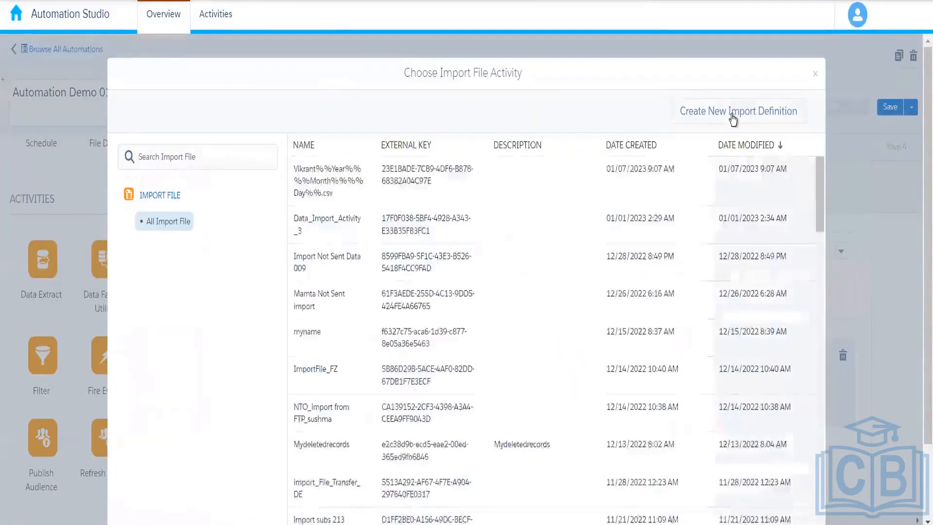
left_click(732, 118)
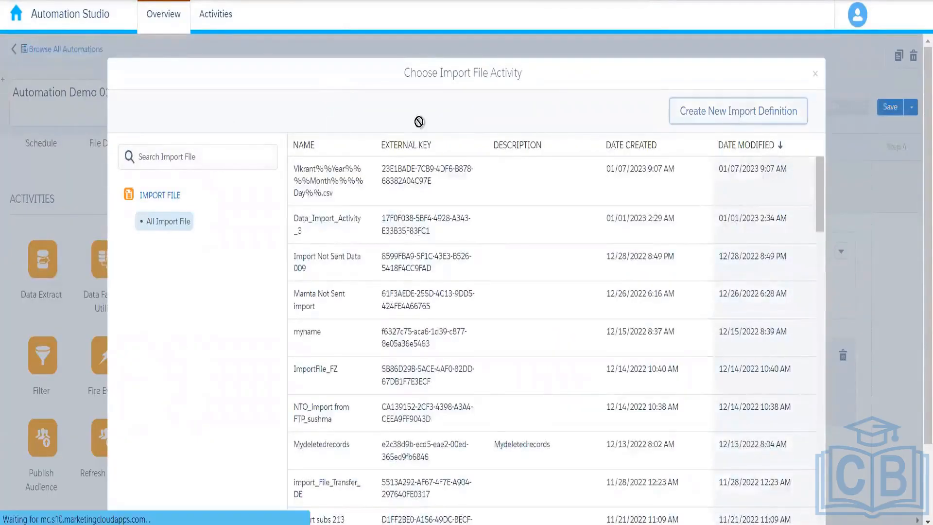
left_click(273, 143)
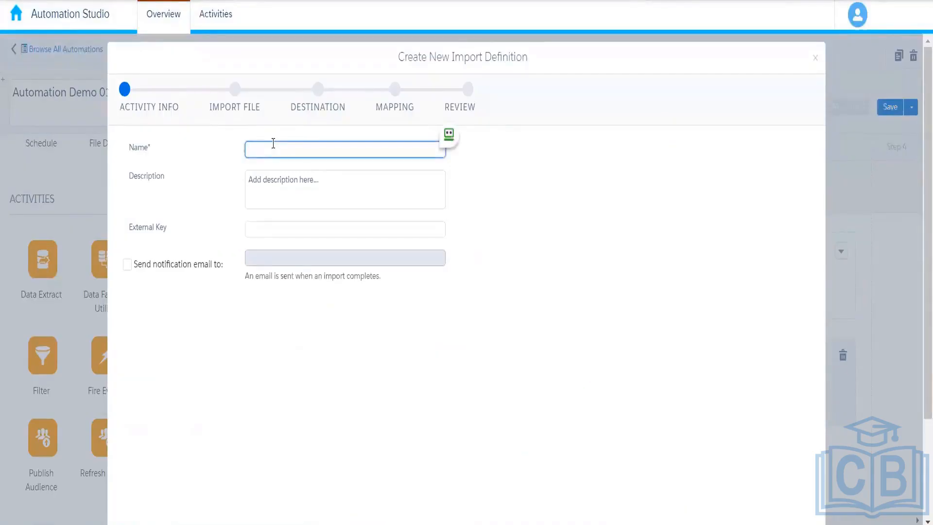
type("test 12345")
scroll(875, 364, "down", 3)
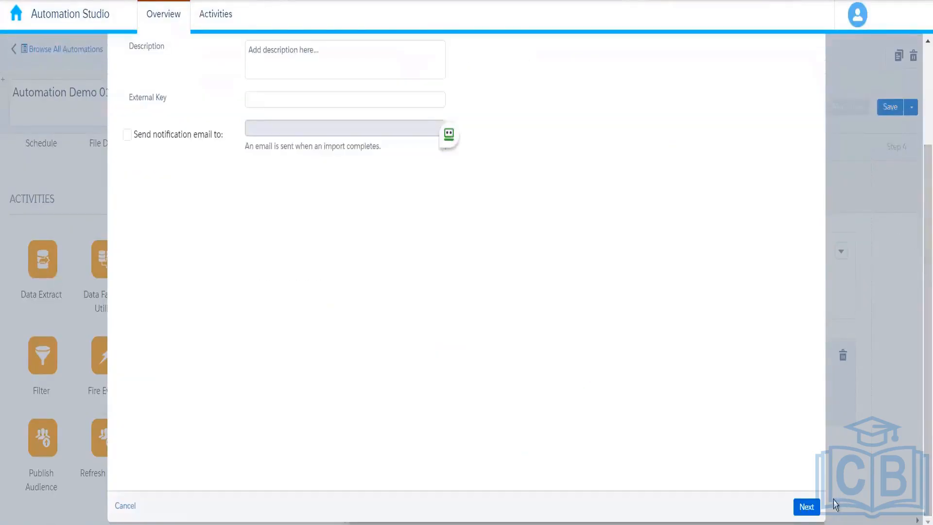
left_click(806, 507)
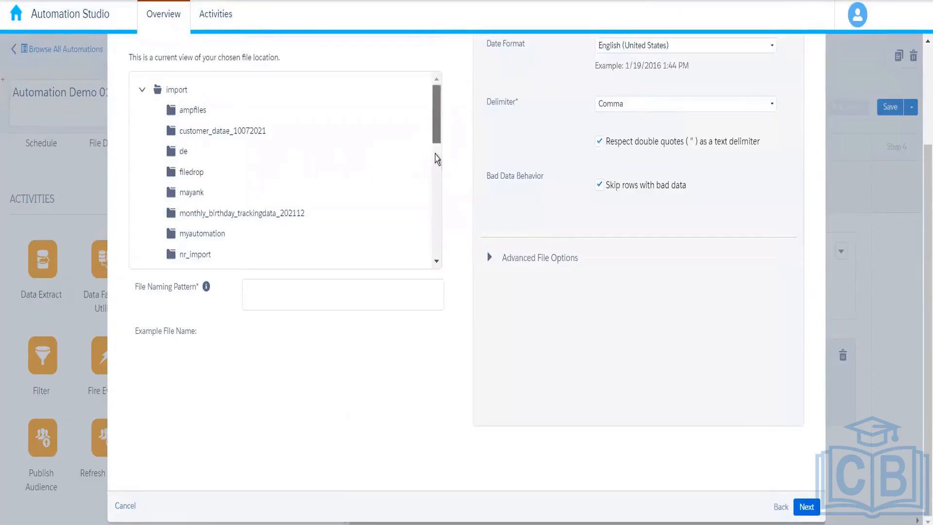
Examine the import folder's file list for the unzipped tracking files, such as Clicks.csv and NotSent.csv.
scroll(437, 159, "down", 10)
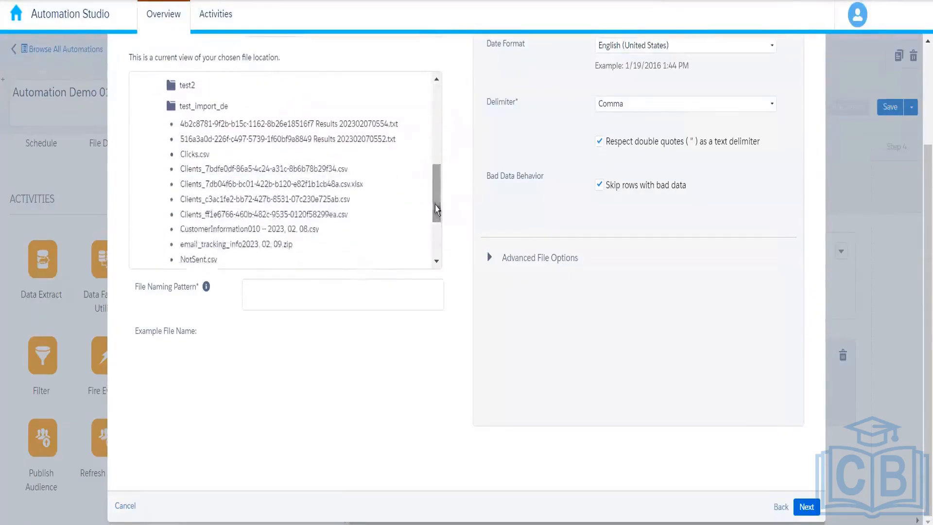
double_click(182, 156)
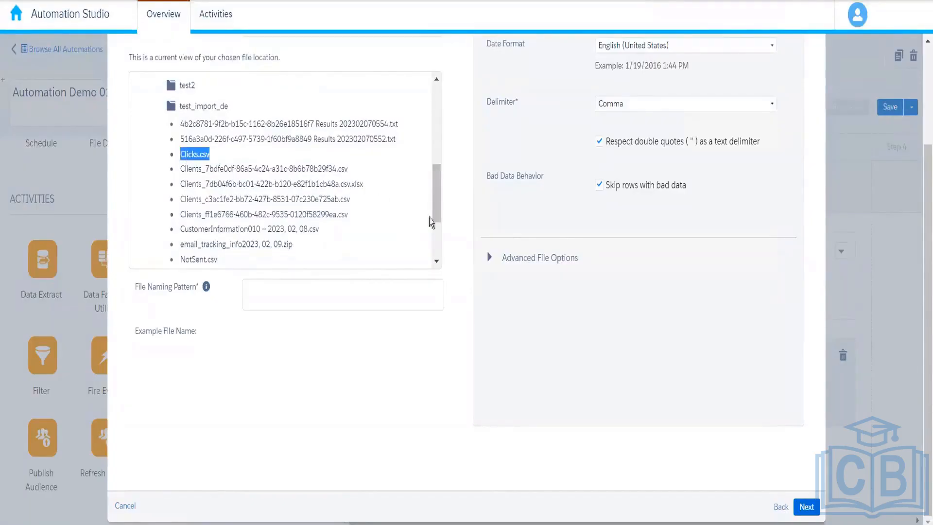
scroll(438, 209, "down", 2)
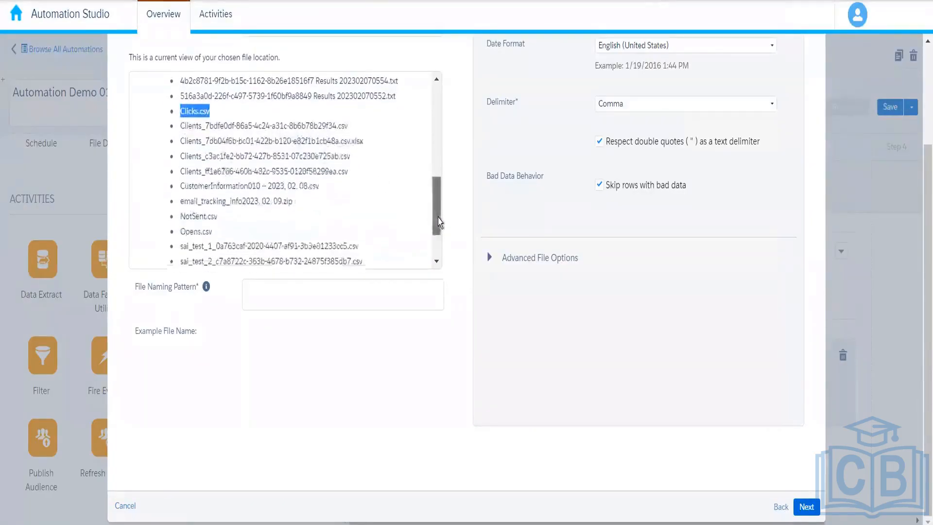
left_click_drag(221, 215, 179, 229)
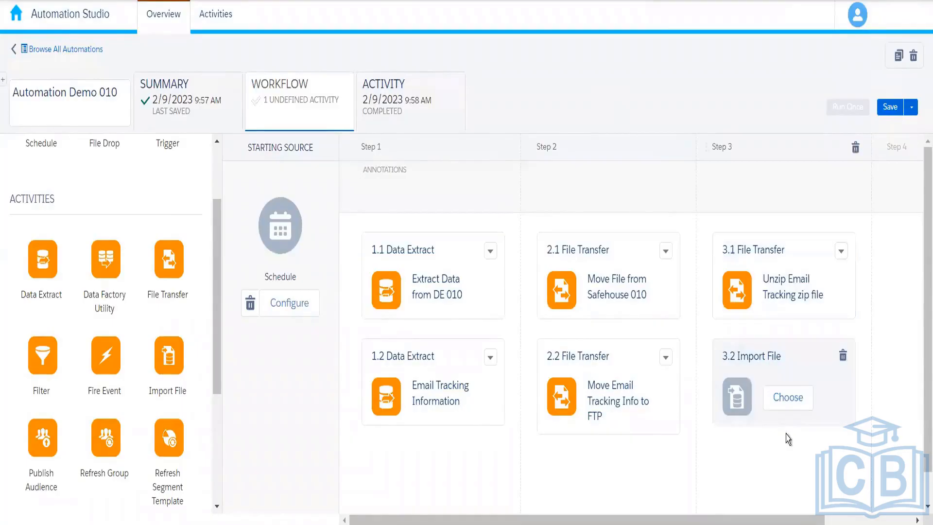
Open the list of available import definitions for the undefined Import File activity in Step 3.
left_click_drag(921, 415, 921, 462)
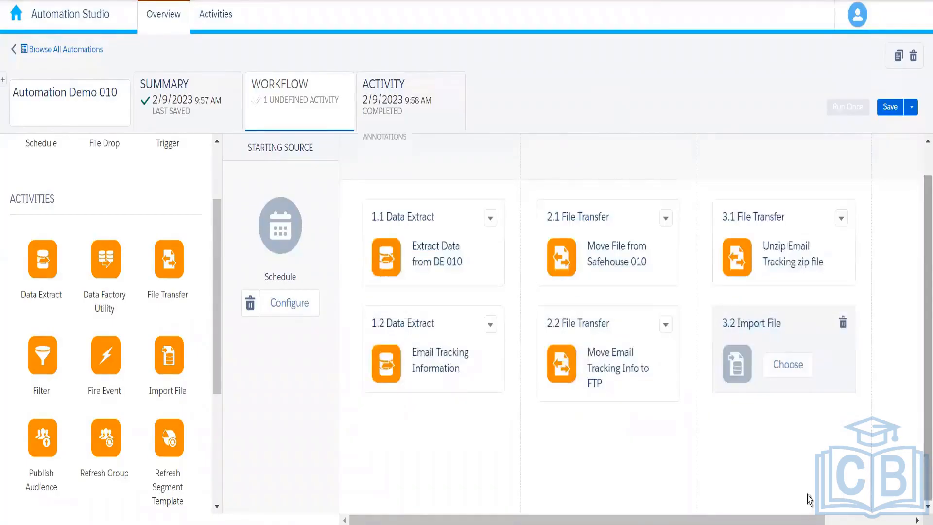
left_click_drag(795, 520, 870, 520)
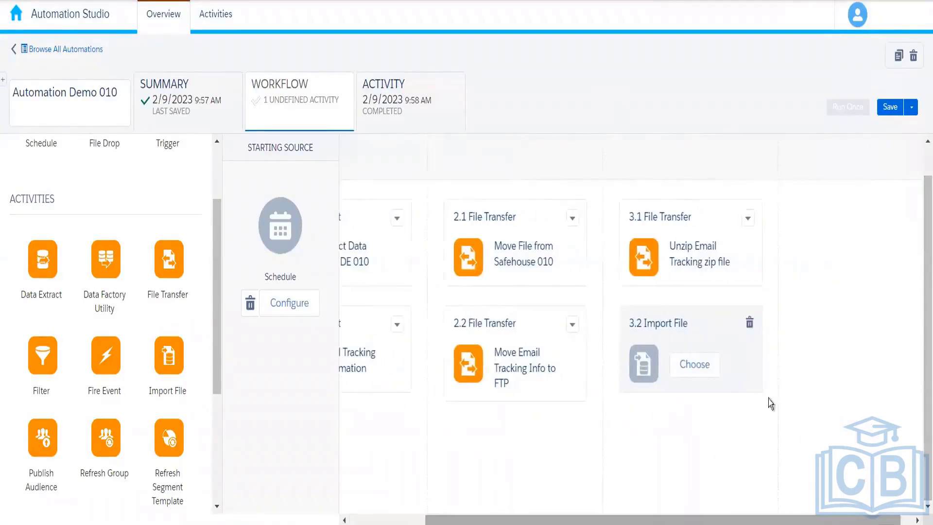
left_click(707, 372)
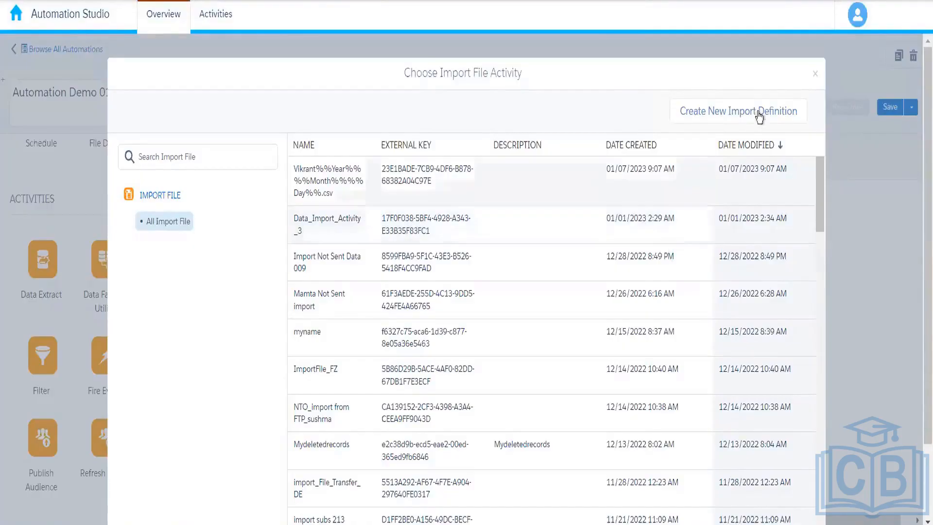
left_click(815, 75)
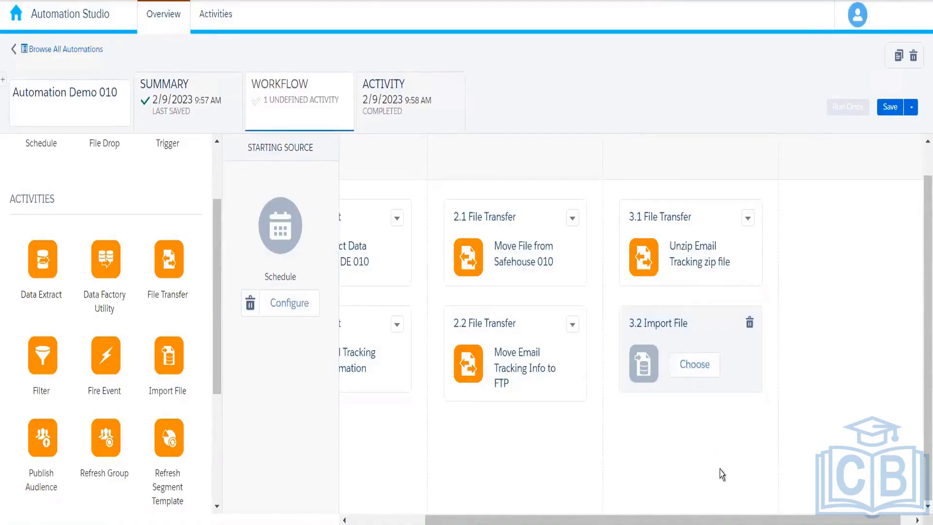
left_click(702, 373)
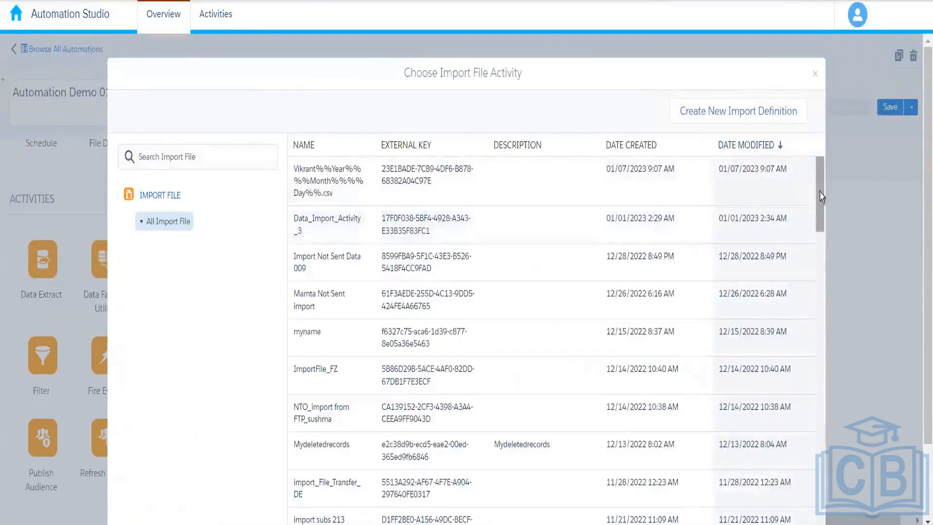
left_click_drag(819, 209, 773, 112)
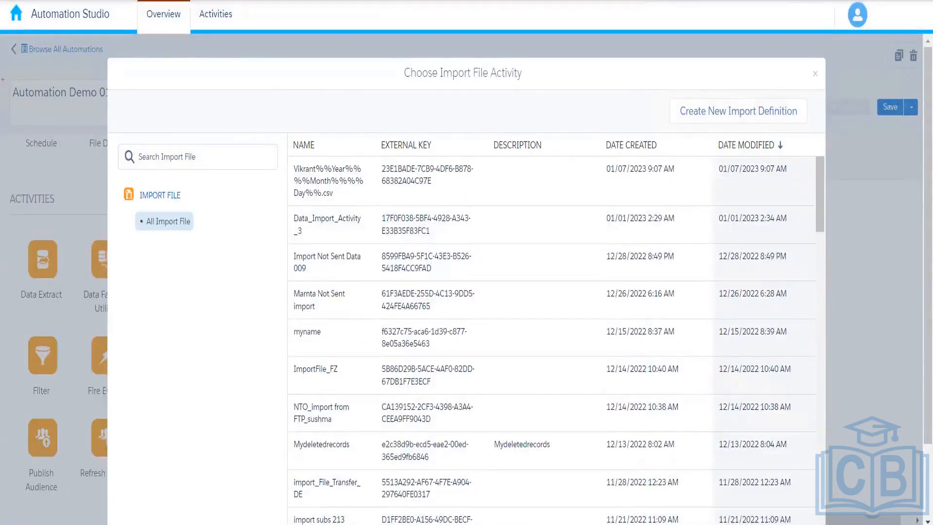
Duplicate the browser tab and switch it to the subscriber Data Extensions list in Email Studio.
right_click(105, 0)
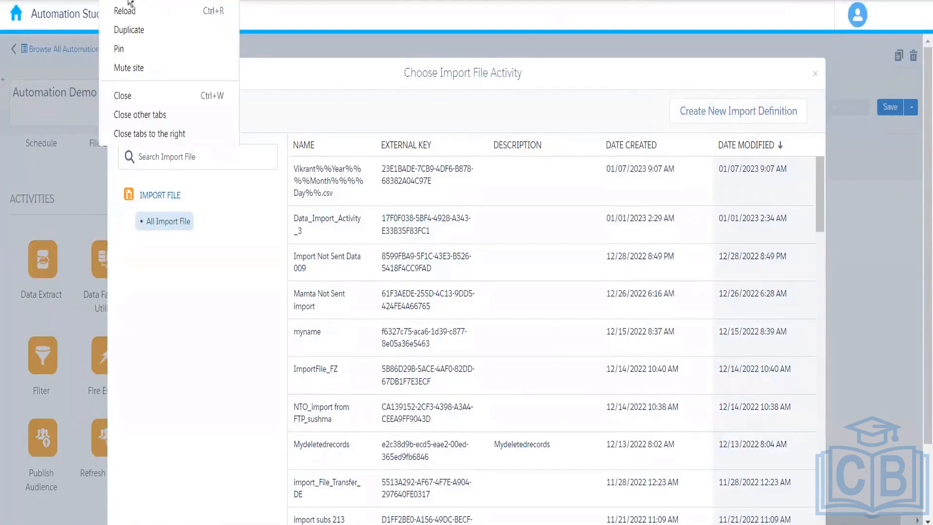
left_click(136, 34)
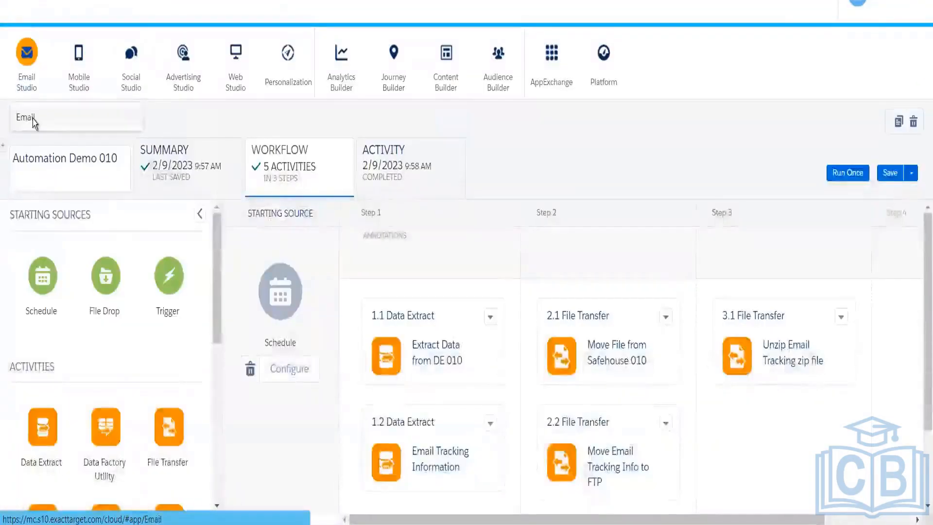
left_click(31, 119)
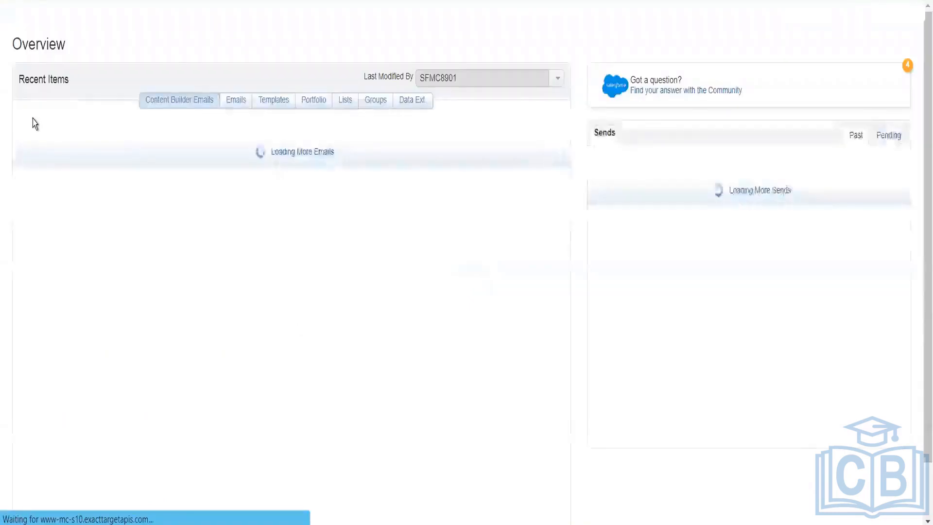
left_click(219, 10)
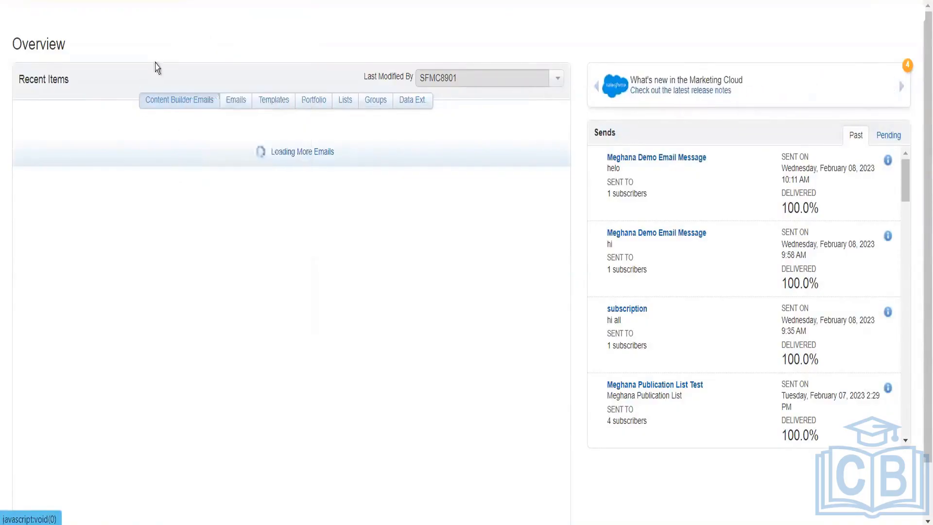
left_click(193, 12)
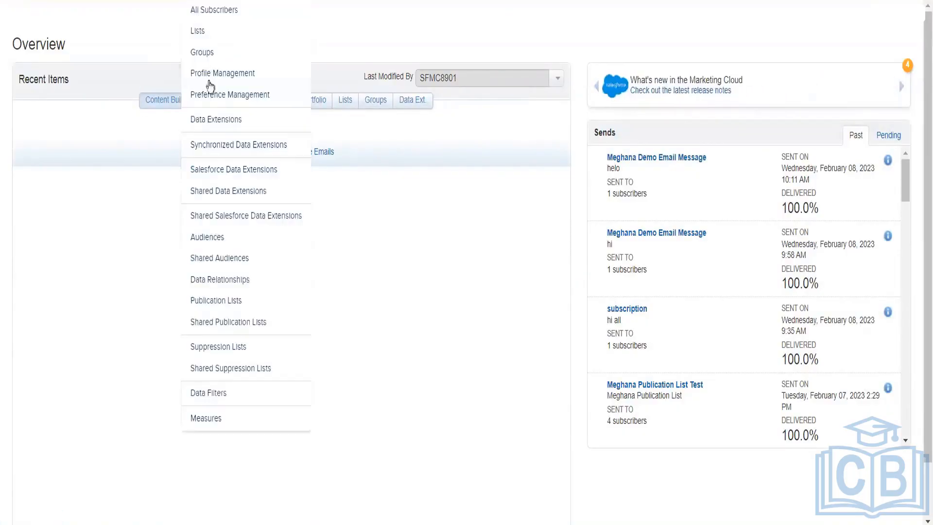
left_click(212, 119)
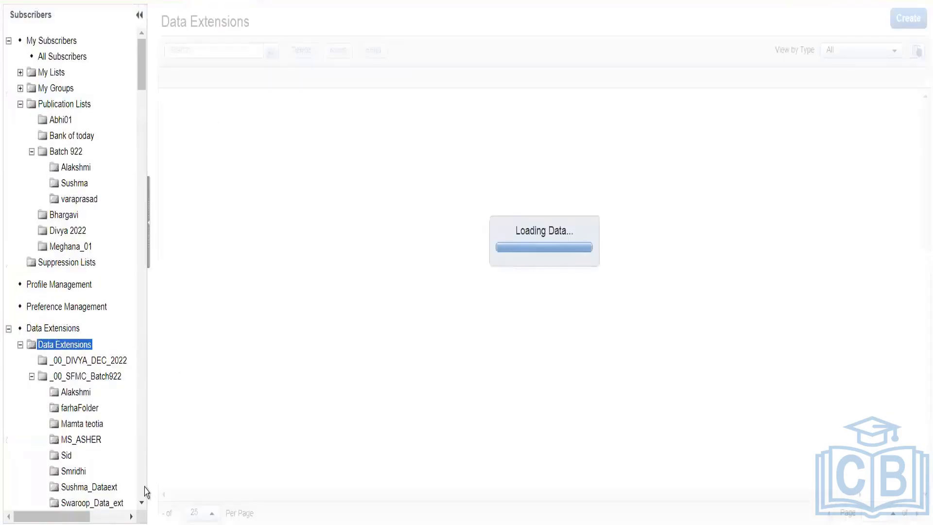
Find the instructor's 001 training folder among the data extension folders and open its Not Sent Tracking Extract data extension.
scroll(144, 504, "down", 6)
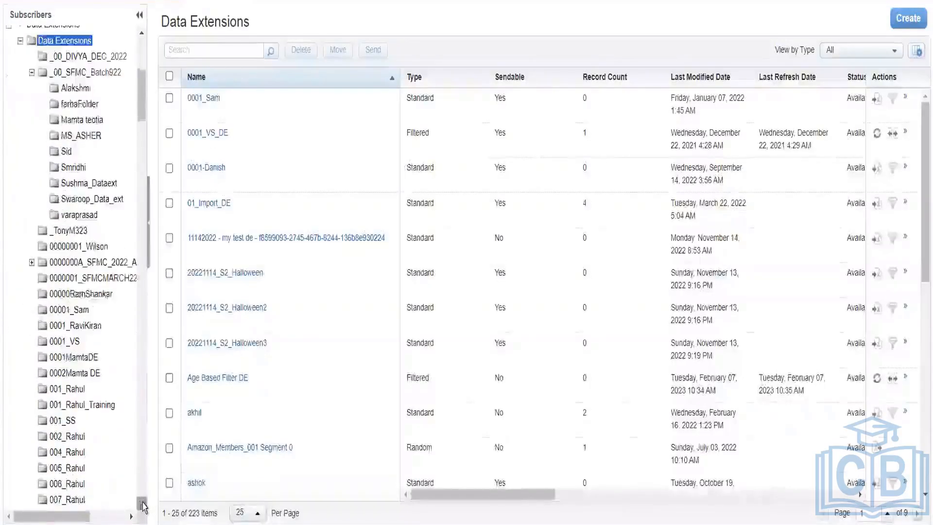
scroll(144, 505, "down", 4)
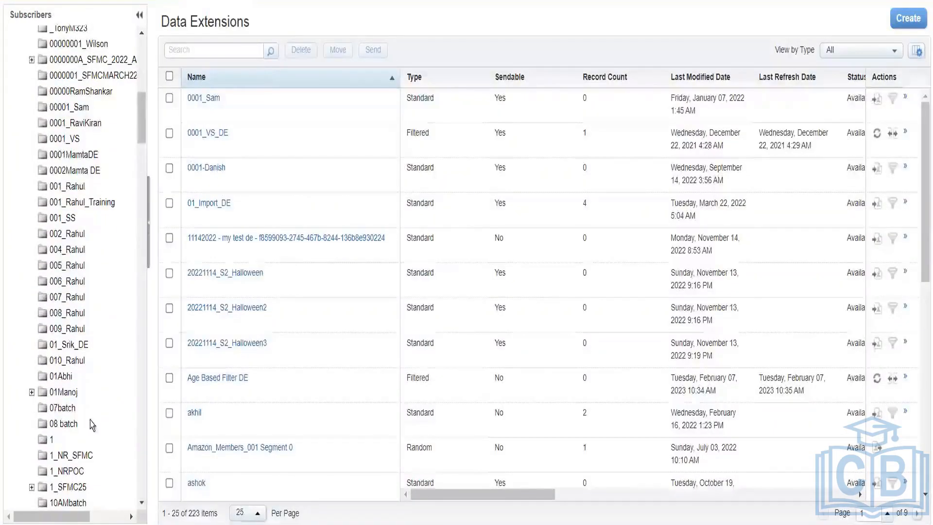
left_click(68, 360)
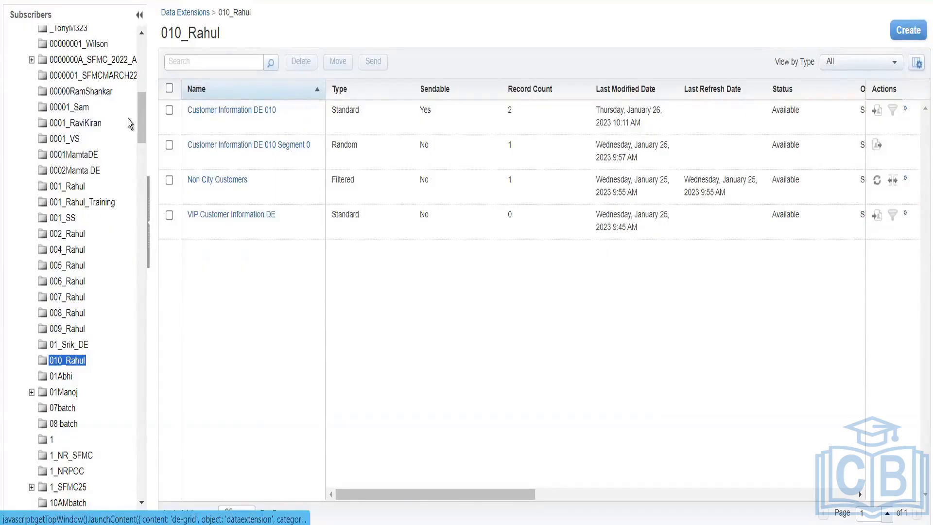
left_click(92, 202)
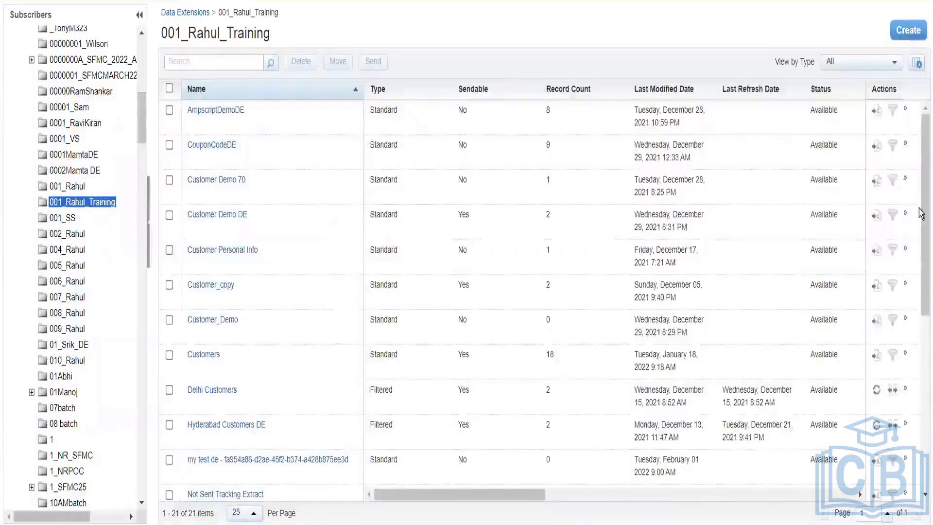
scroll(919, 271, "down", 3)
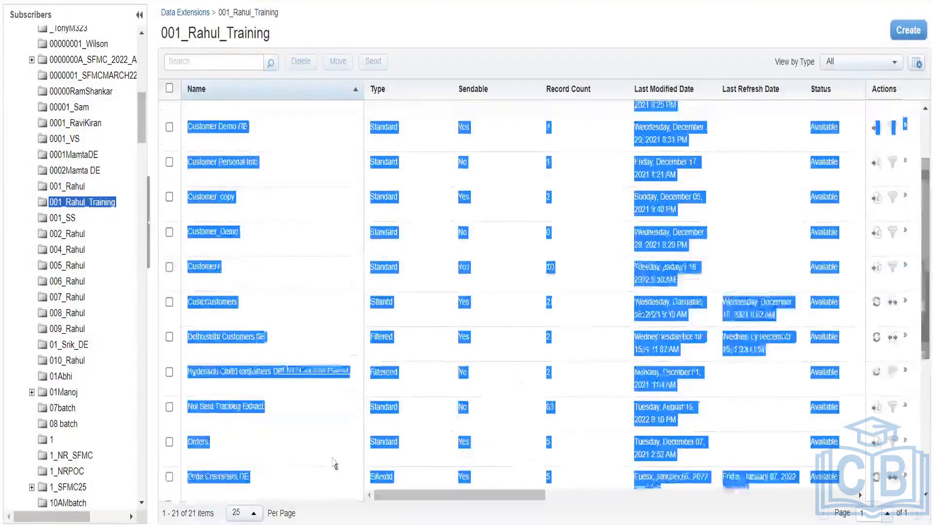
left_click(298, 448)
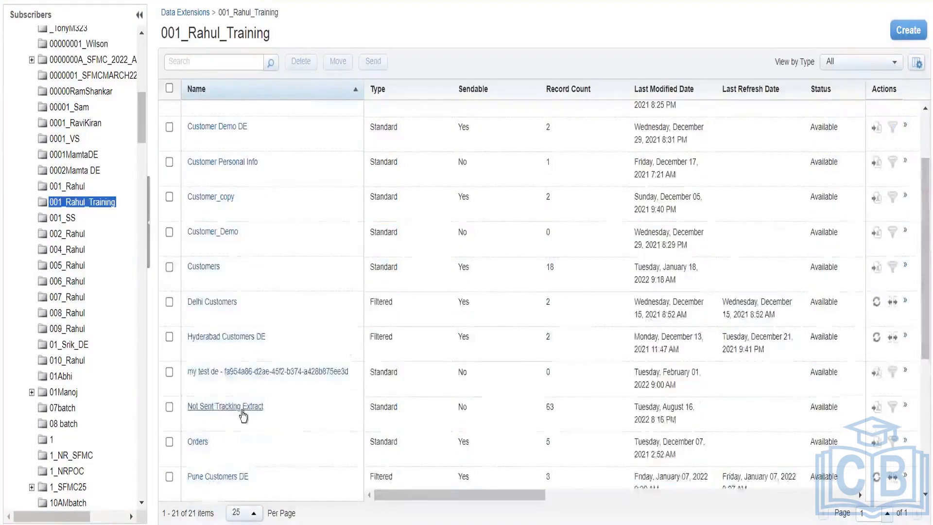
left_click(243, 412)
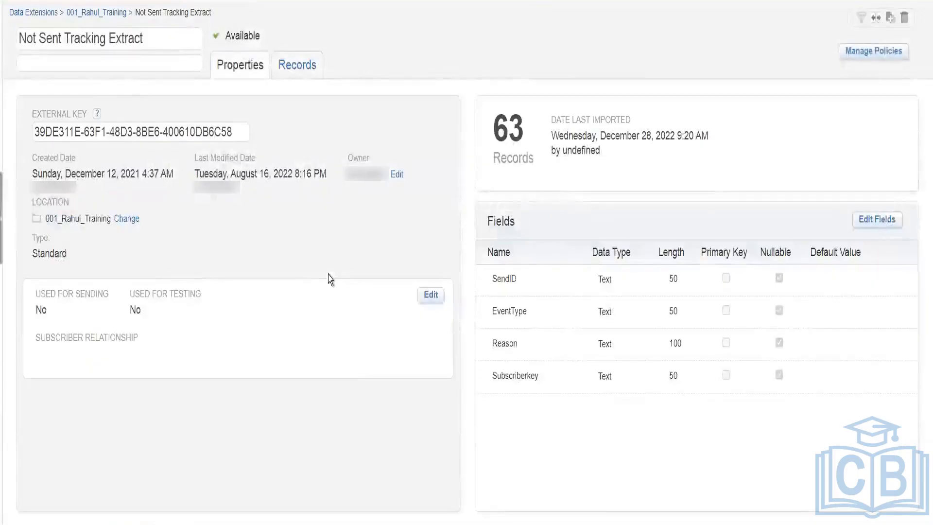
Clear all records from the Not Sent Tracking Extract data extension.
left_click(301, 76)
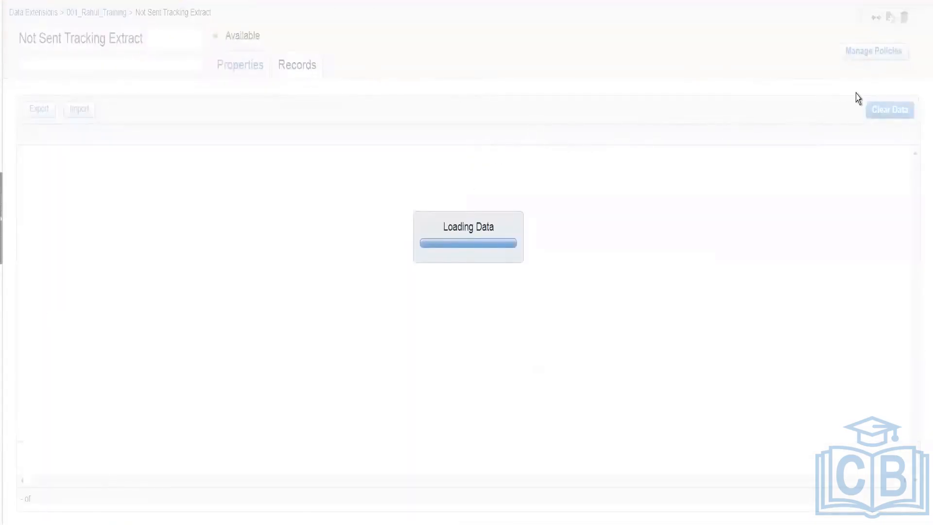
left_click(884, 112)
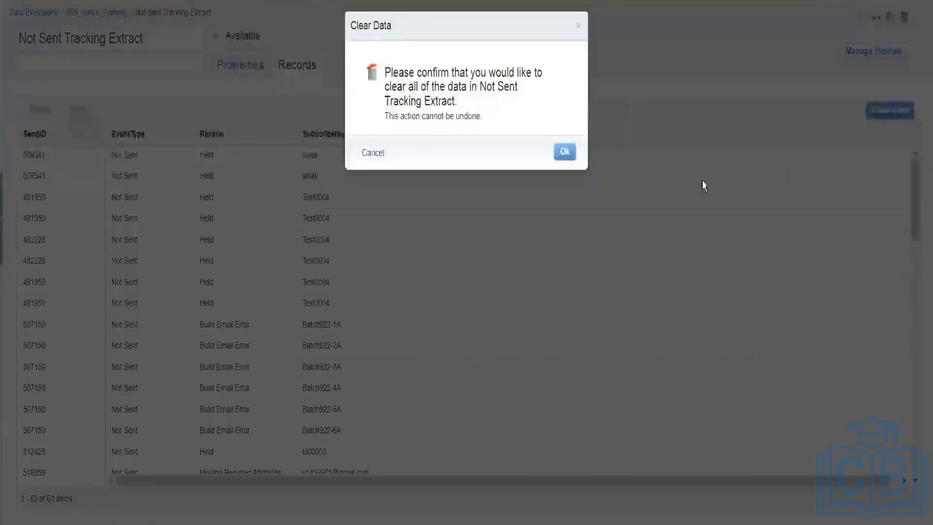
left_click(571, 153)
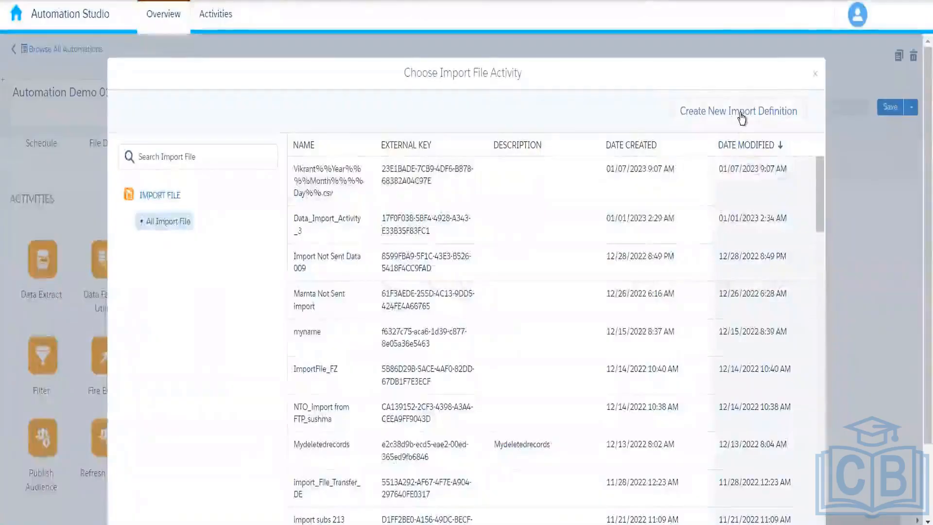
Back in Automation Studio, create a new import definition named Import Not Sent data 010 and continue to its file settings.
left_click(741, 115)
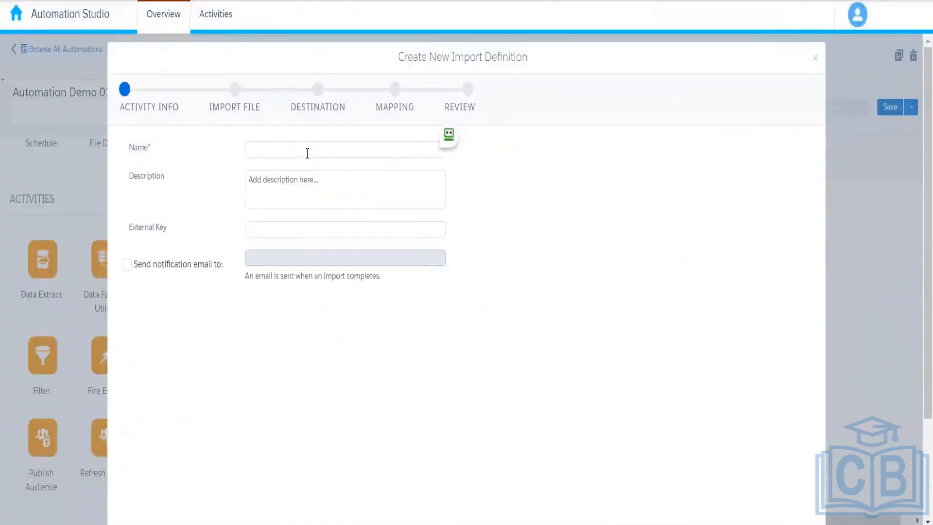
left_click(307, 153)
type("Imp")
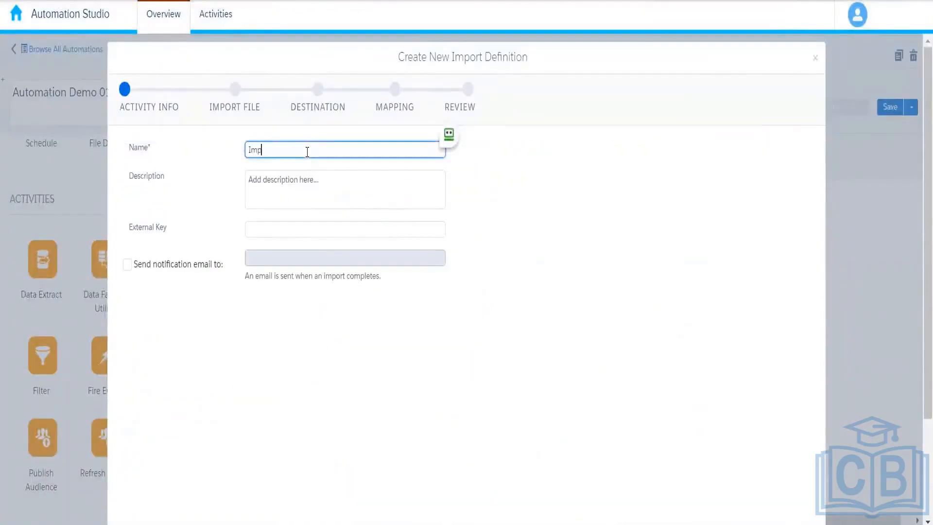
type("ort Not Se")
type("rn")
type(" data")
type(" 010")
left_click(749, 271)
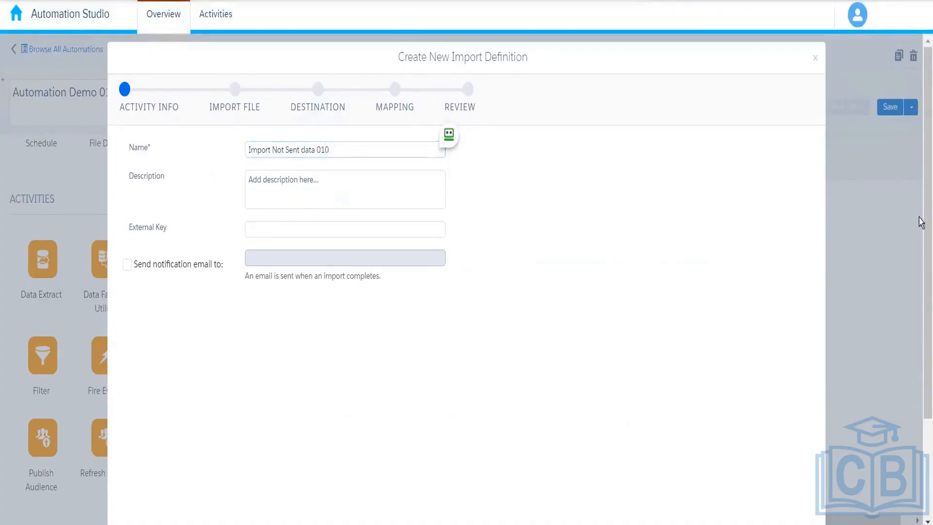
left_click_drag(922, 219, 922, 312)
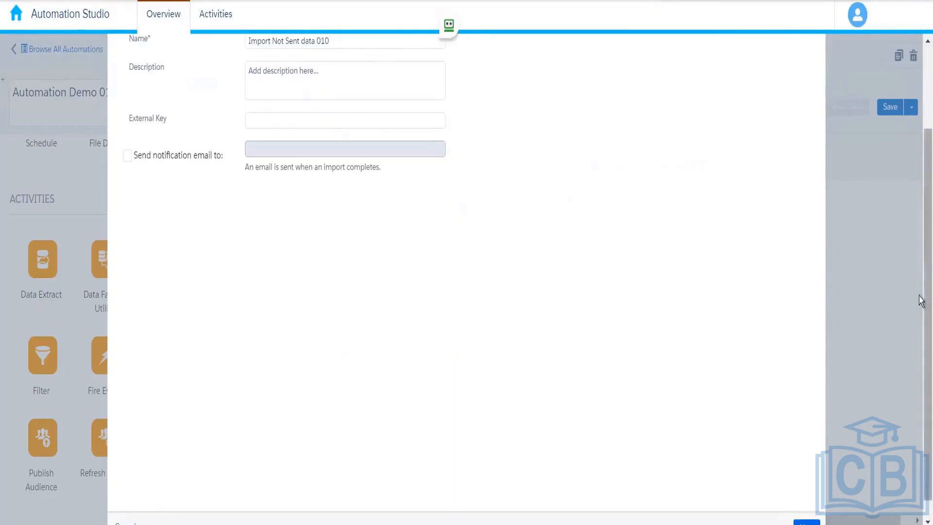
left_click_drag(923, 264, 921, 359)
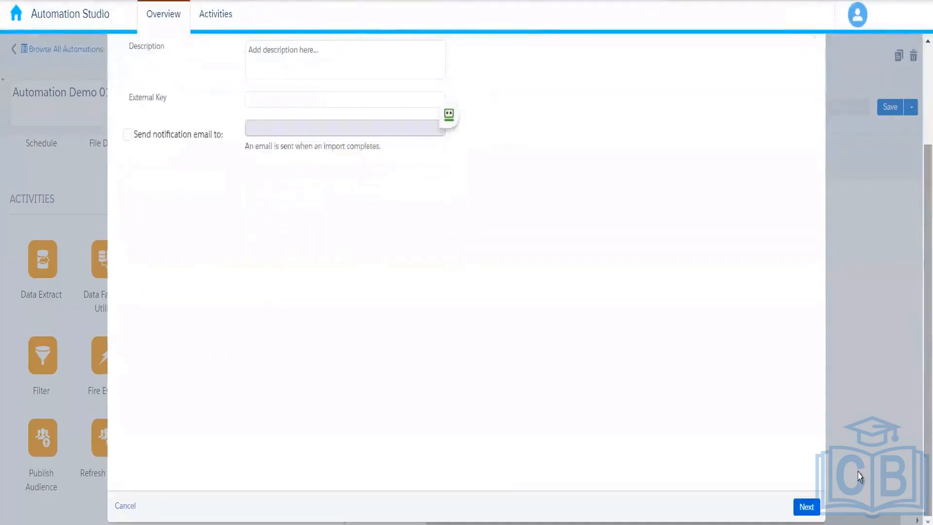
left_click(807, 507)
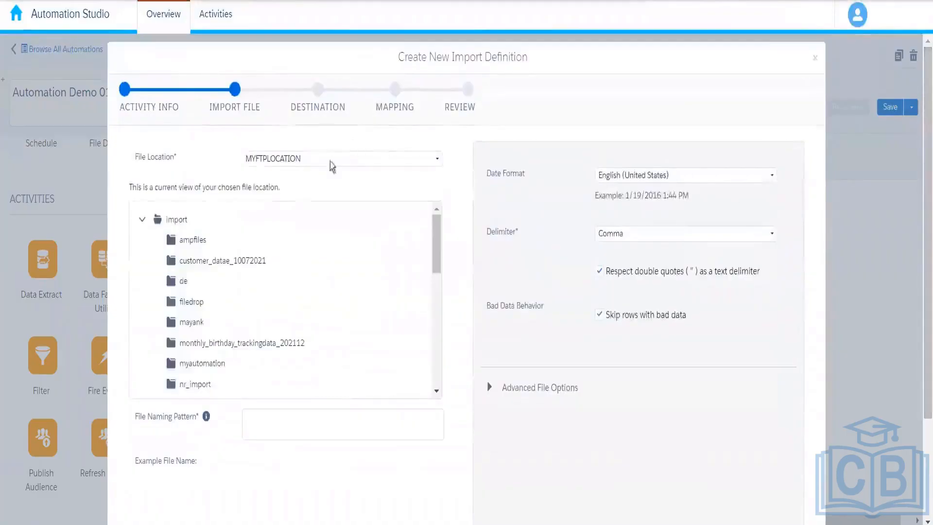
Set the import definition's file naming pattern to NotSent.csv, copied from the import folder listing, and continue to the destination.
left_click_drag(436, 253, 438, 368)
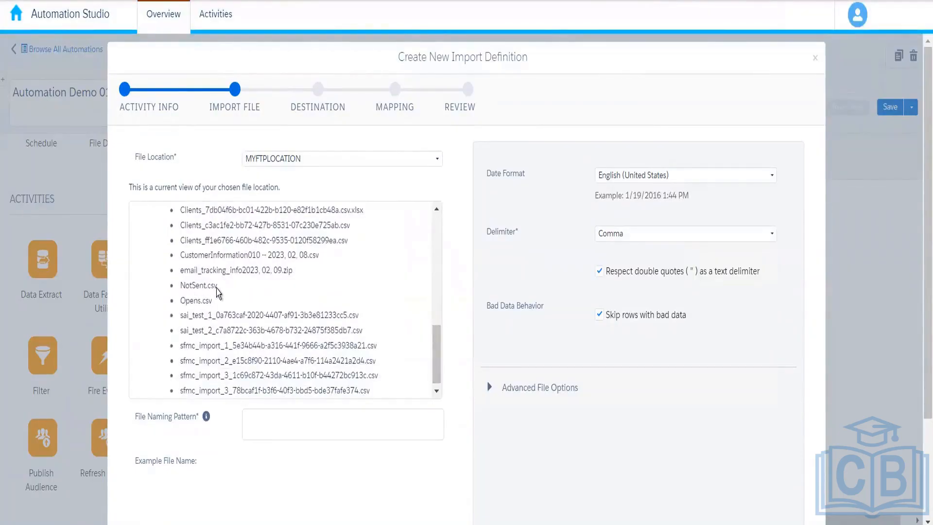
double_click(184, 292)
key("ctrl+c")
left_click(268, 419)
key("ctrl+v")
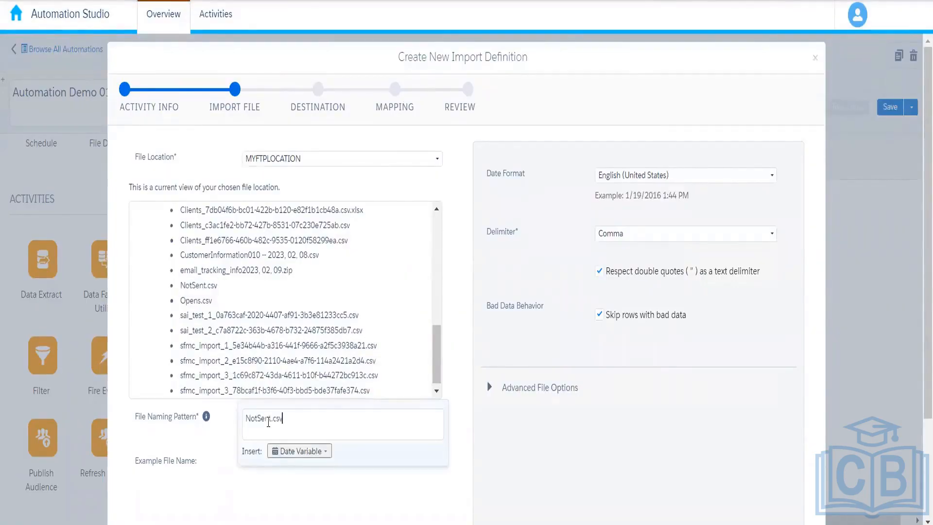
left_click(274, 494)
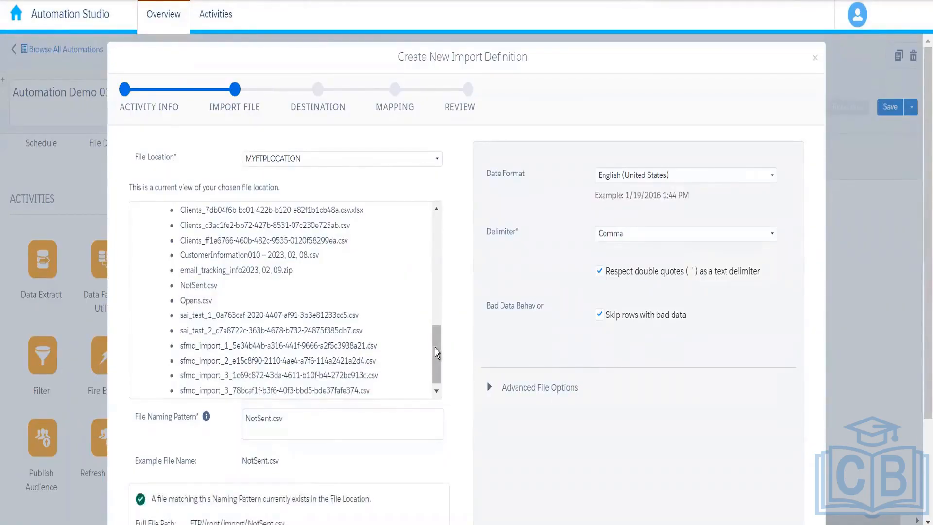
scroll(436, 358, "down", 1)
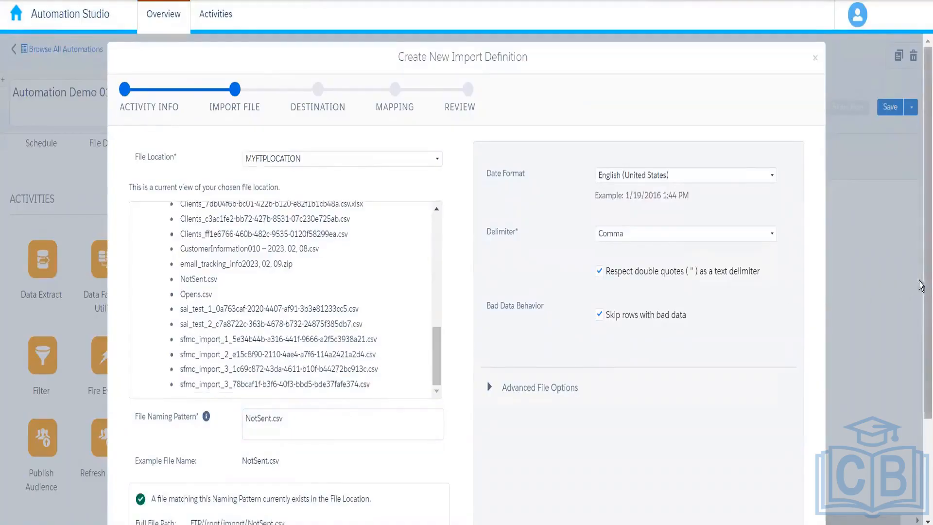
scroll(922, 316, "down", 1)
left_click_drag(919, 325, 918, 382)
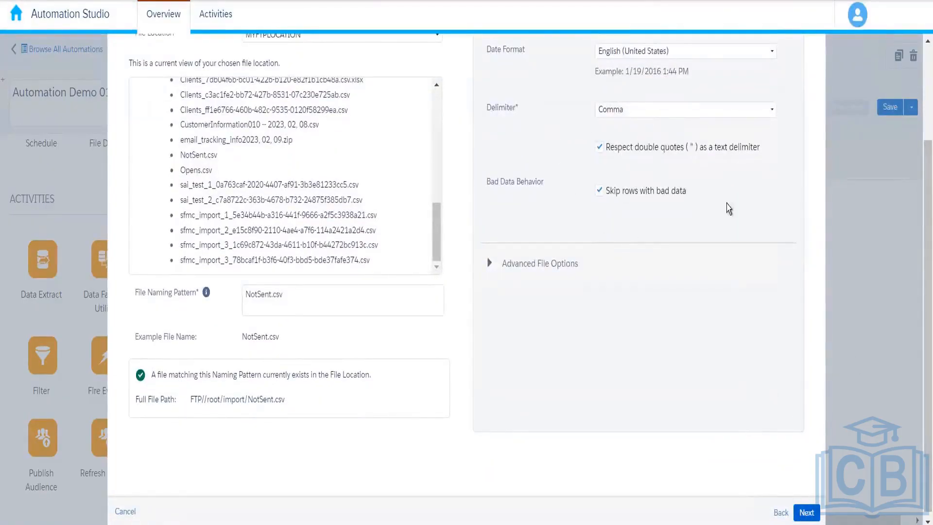
left_click(806, 518)
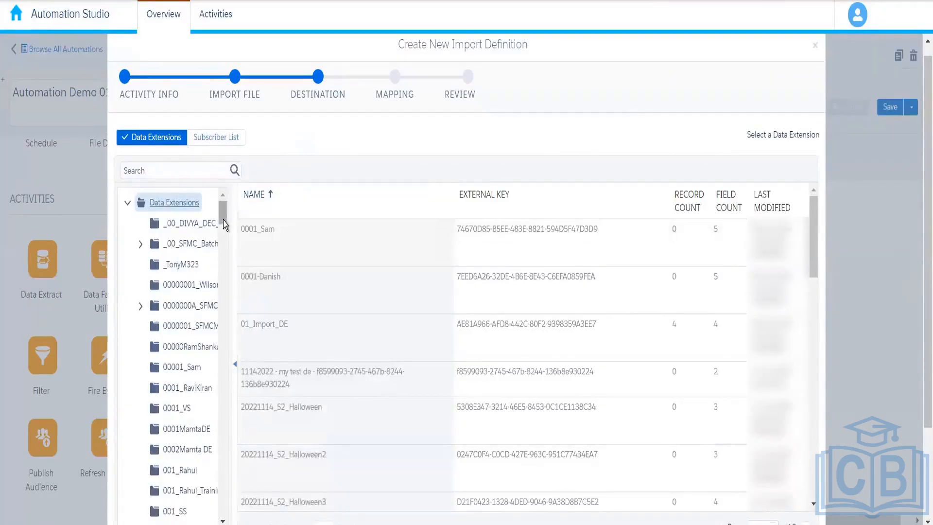
Choose the Not Sent Tracking Extract data extension in the 001 training folder as the import destination and continue to mapping.
mouse_move(224, 226)
left_mouse_down()
mouse_move(225, 247)
mouse_move(223, 227)
left_mouse_up()
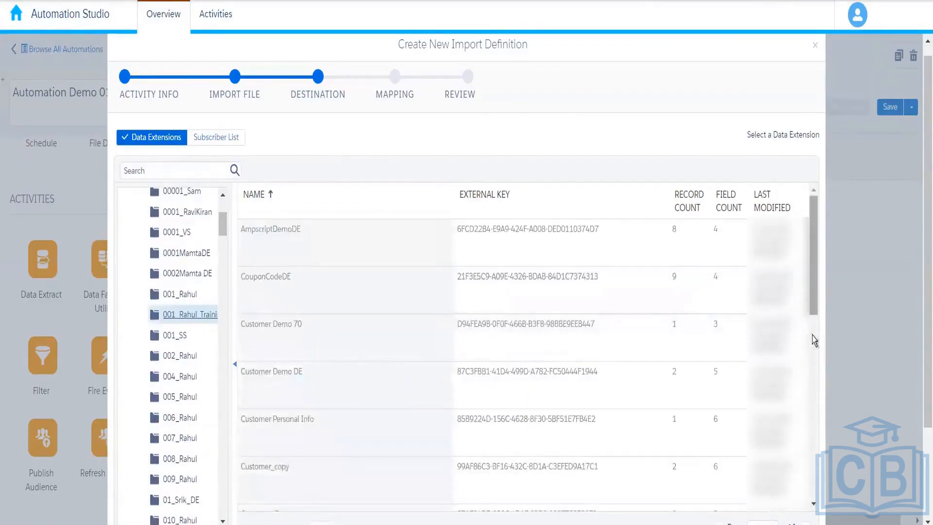
scroll(818, 383, "down", 4)
scroll(818, 388, "down", 2)
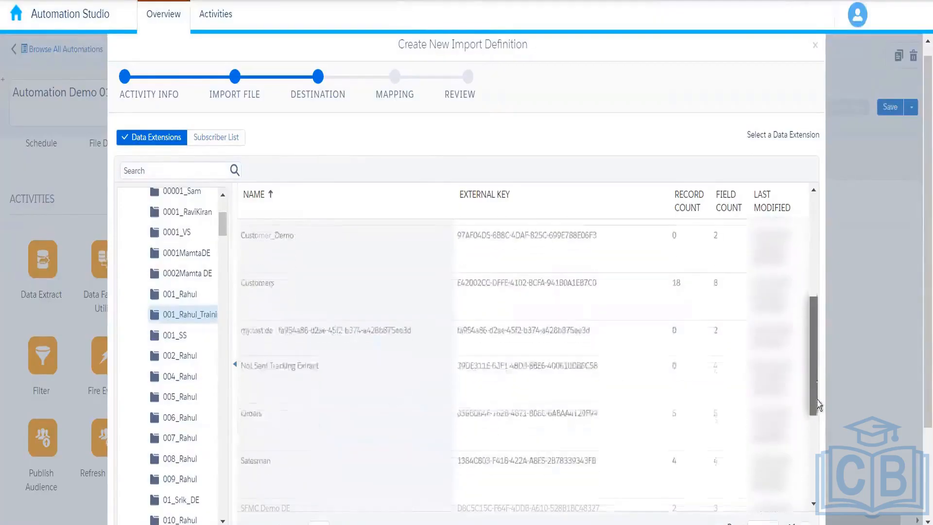
left_click(448, 383)
scroll(680, 462, "down", 2)
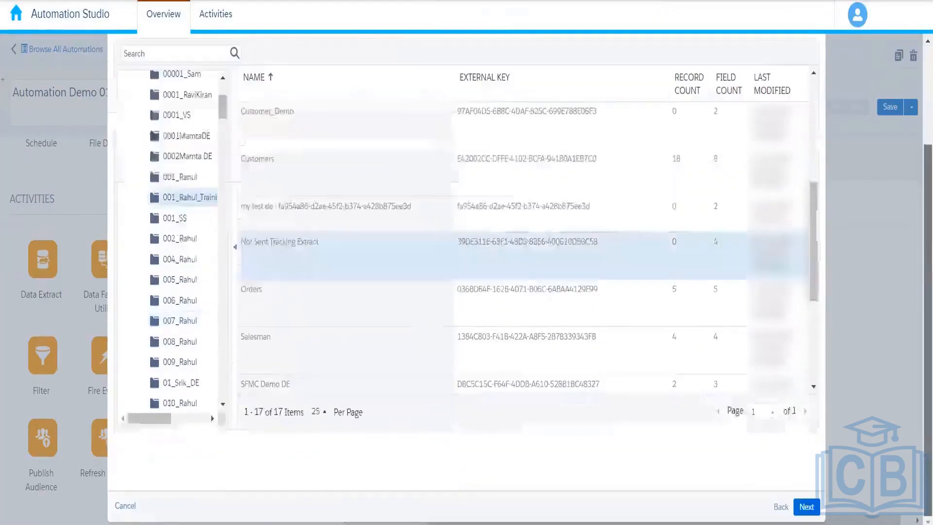
left_click(797, 513)
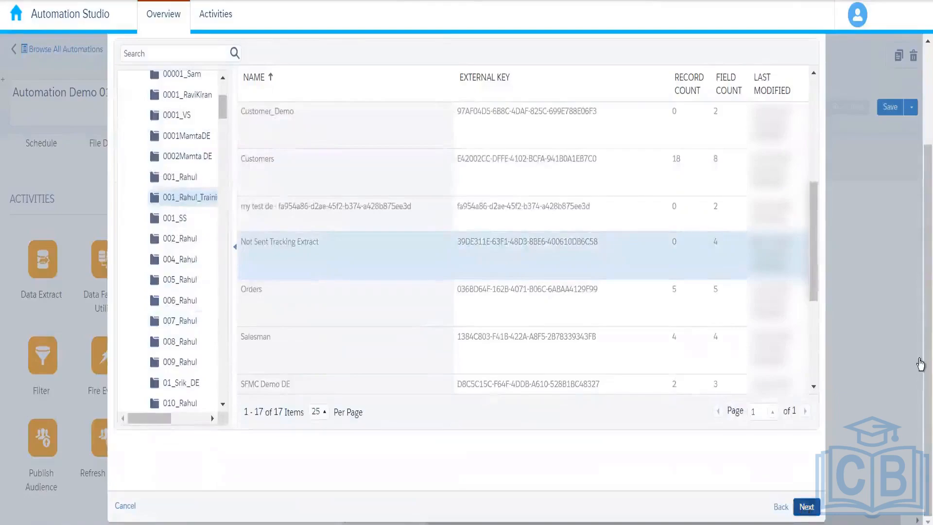
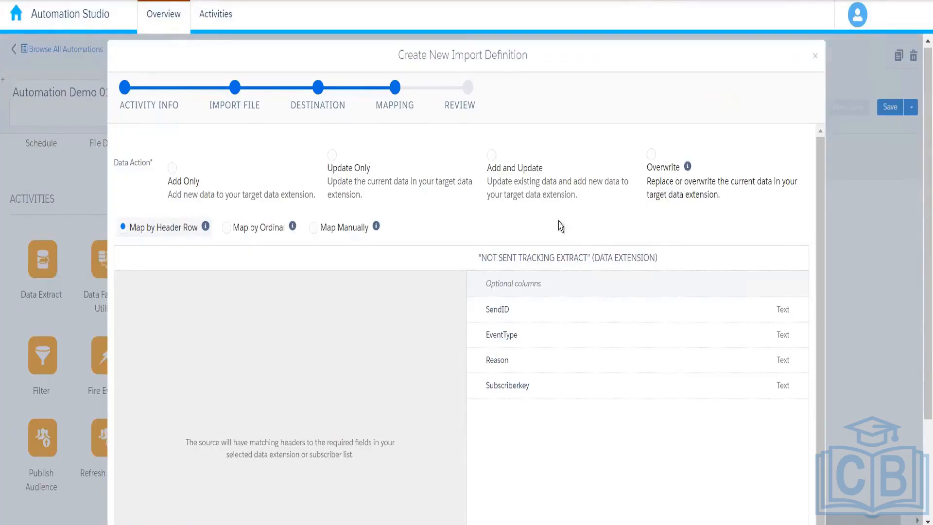
left_click_drag(921, 274, 922, 327)
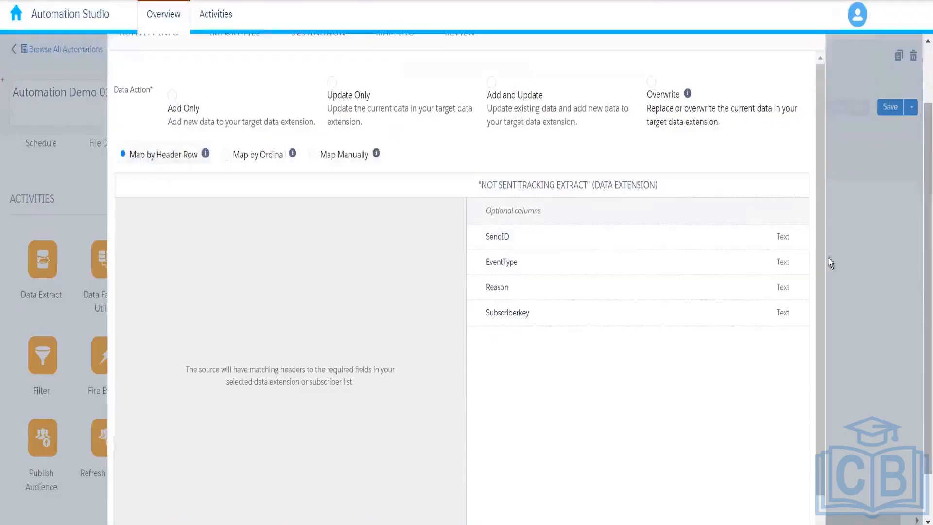
left_click_drag(922, 242, 921, 172)
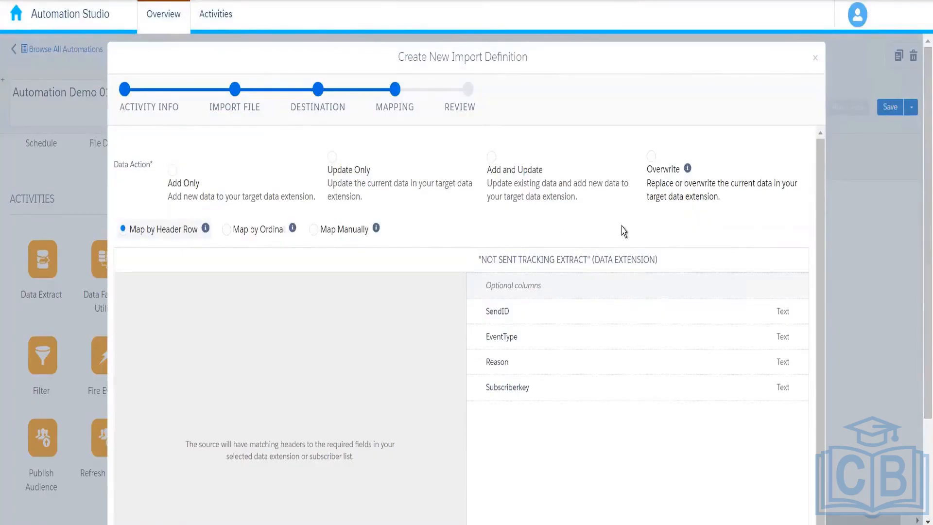
Set the import's data action to Overwrite with Map by Header Row, review the summary and finish the import definition.
left_click(681, 187)
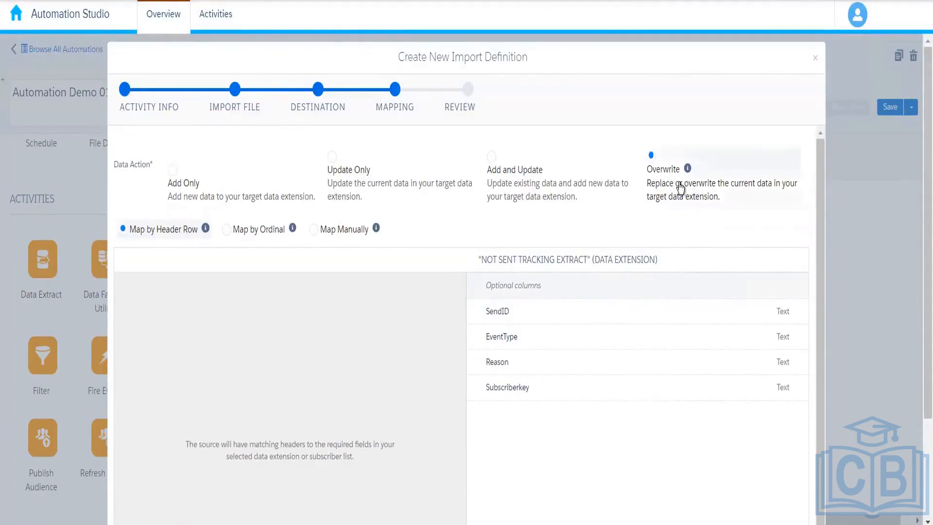
left_click_drag(925, 206, 920, 340)
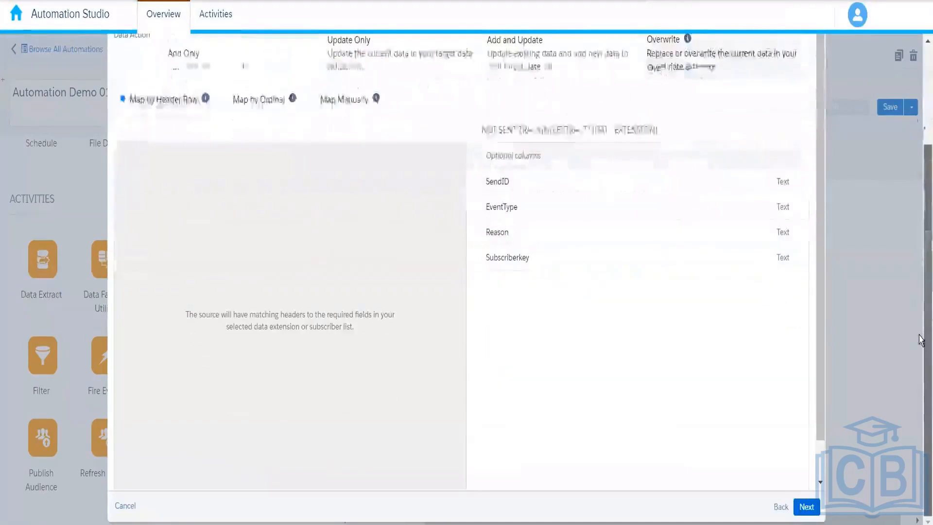
left_click(816, 511)
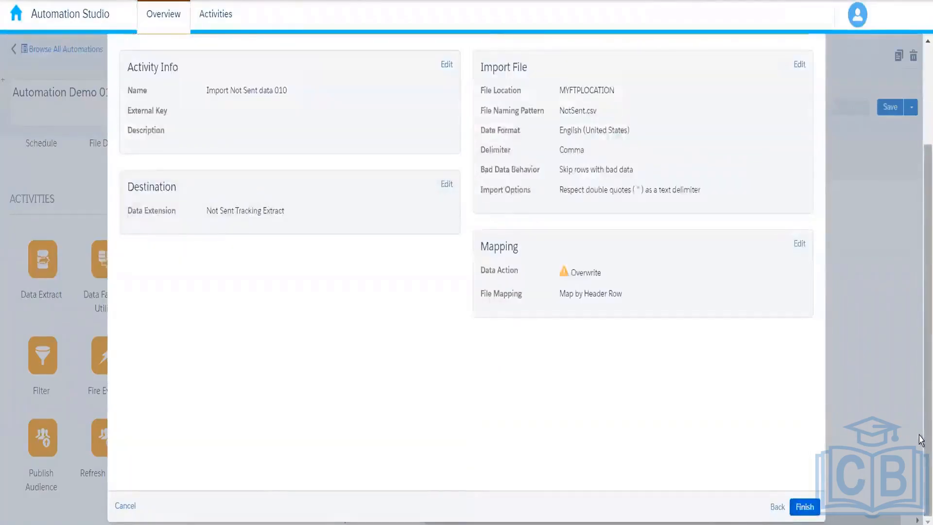
left_click_drag(921, 436, 920, 401)
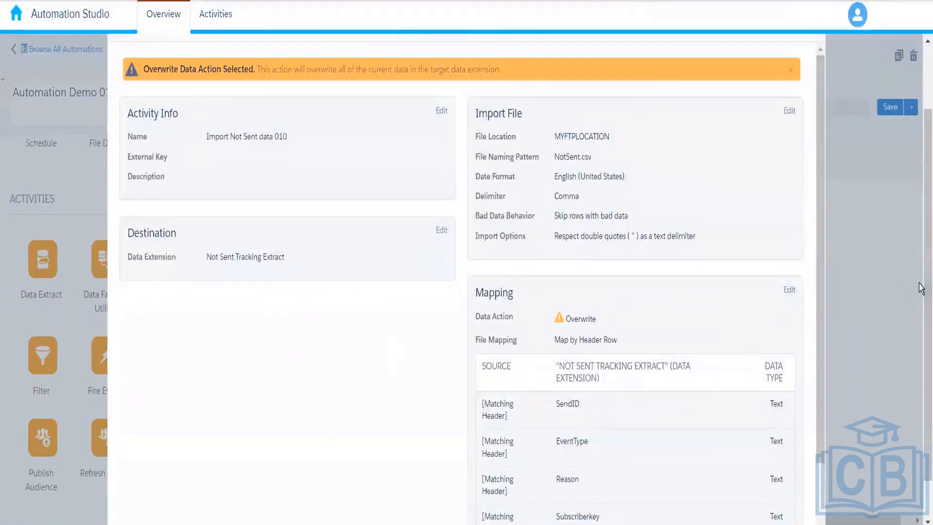
left_click_drag(921, 287, 916, 416)
left_click(804, 507)
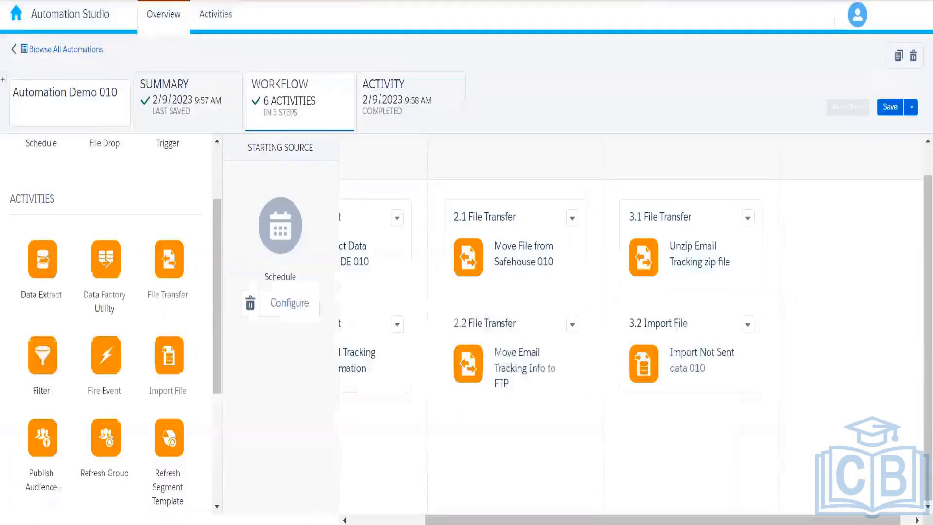
Save Automation Demo 010 and run it once with only the 3.2 Import Not Sent data 010 activity selected.
left_click(896, 111)
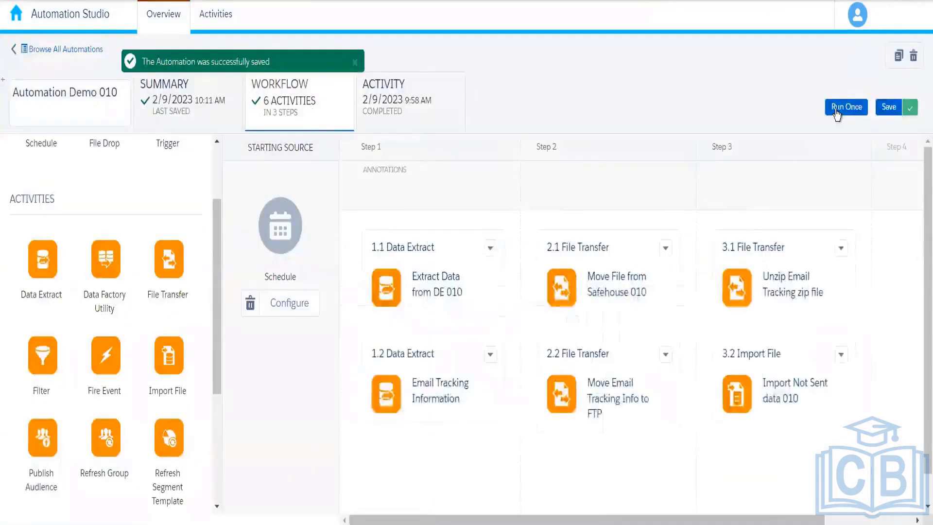
left_click(836, 111)
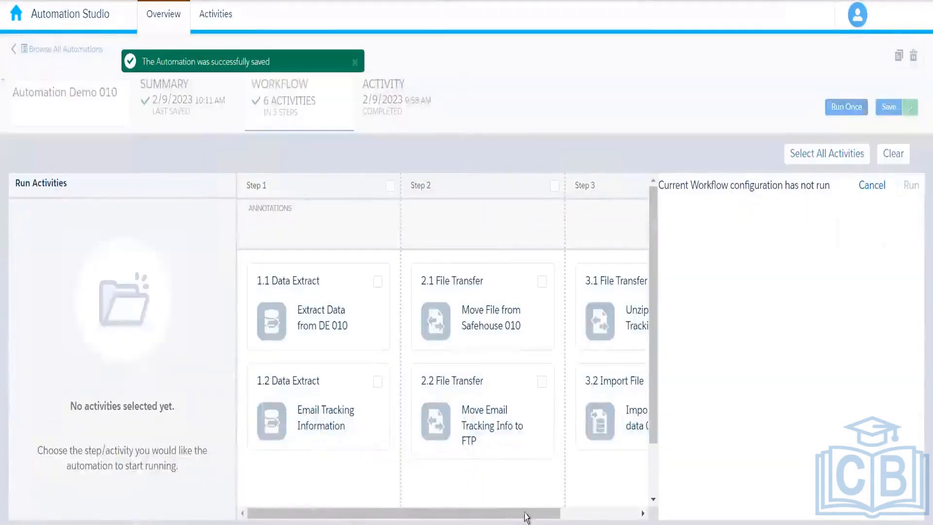
left_click_drag(526, 515, 602, 413)
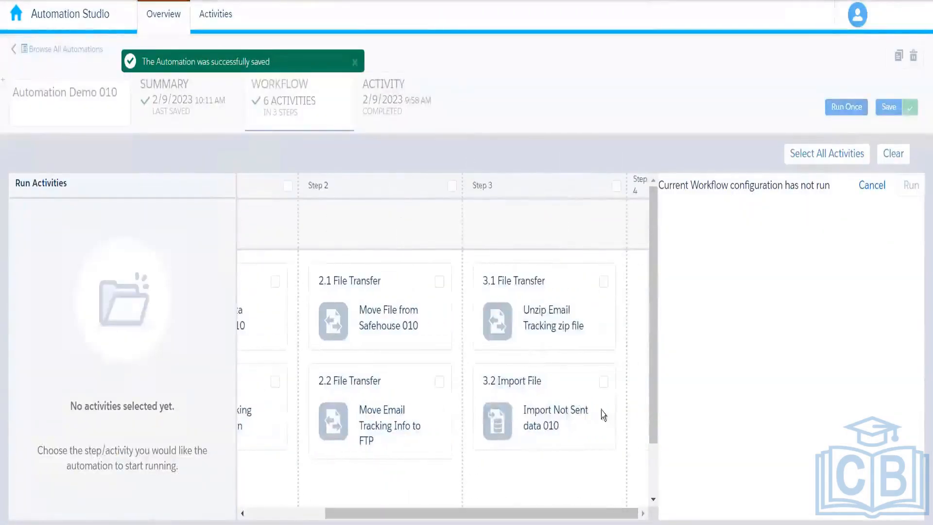
left_click(602, 383)
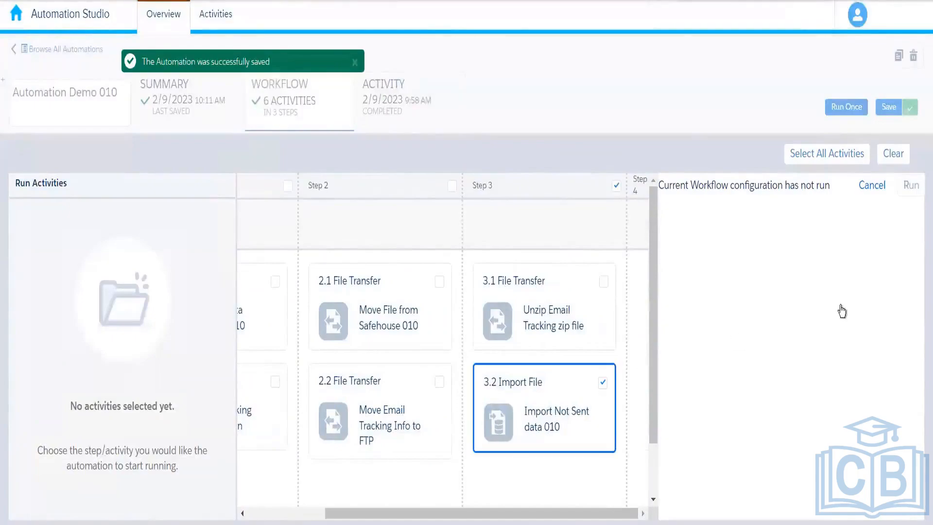
left_click(910, 187)
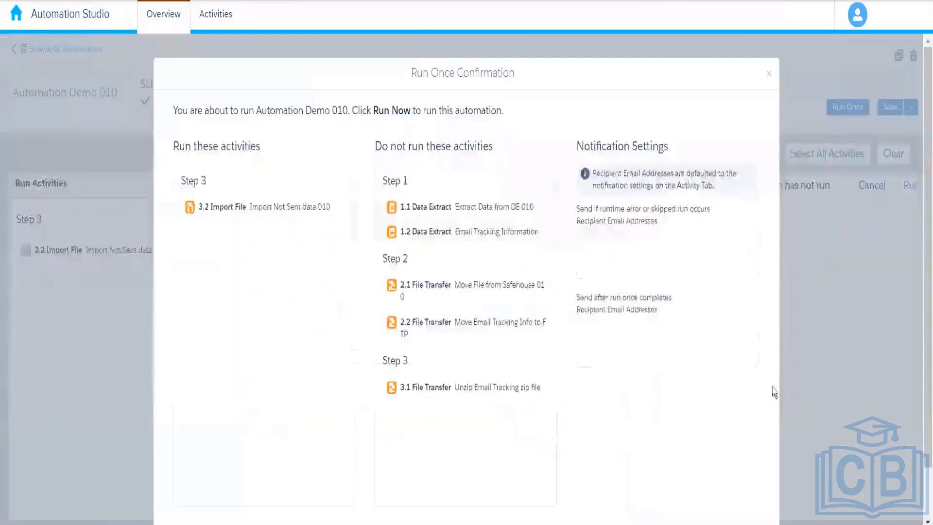
scroll(921, 236, "down", 2)
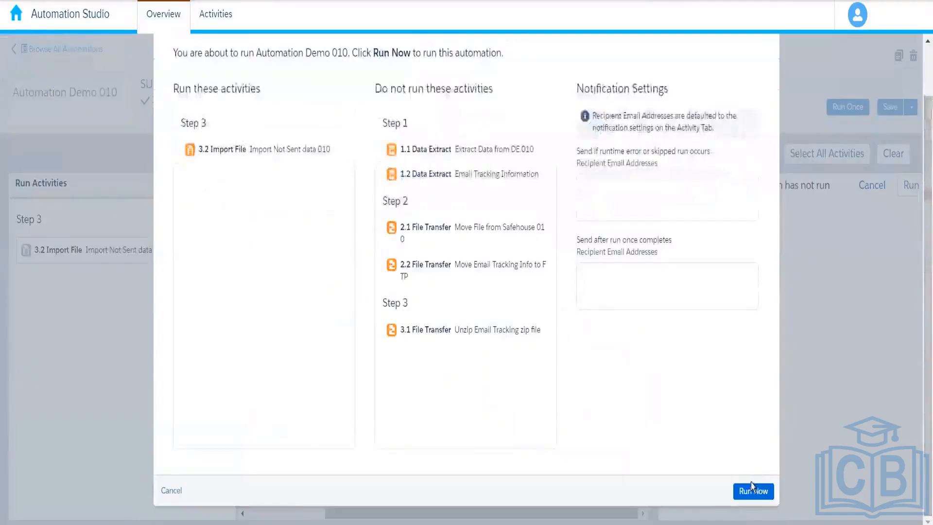
left_click(754, 492)
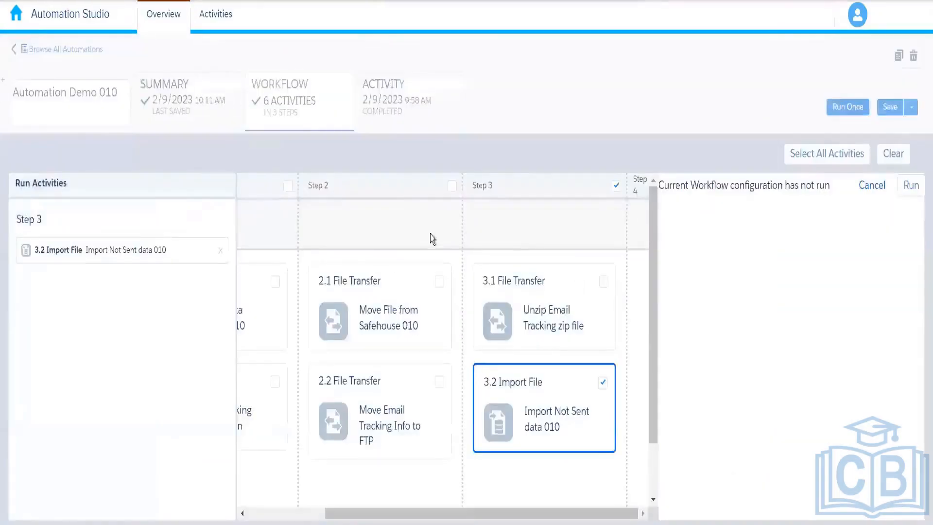
Open the automation's run log and refresh it to check the status of the import run.
left_click(403, 122)
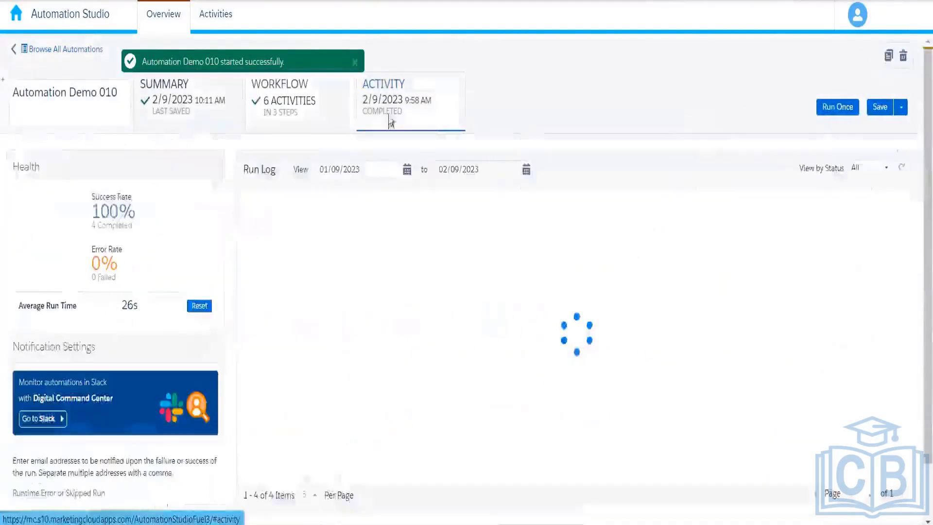
left_click(290, 121)
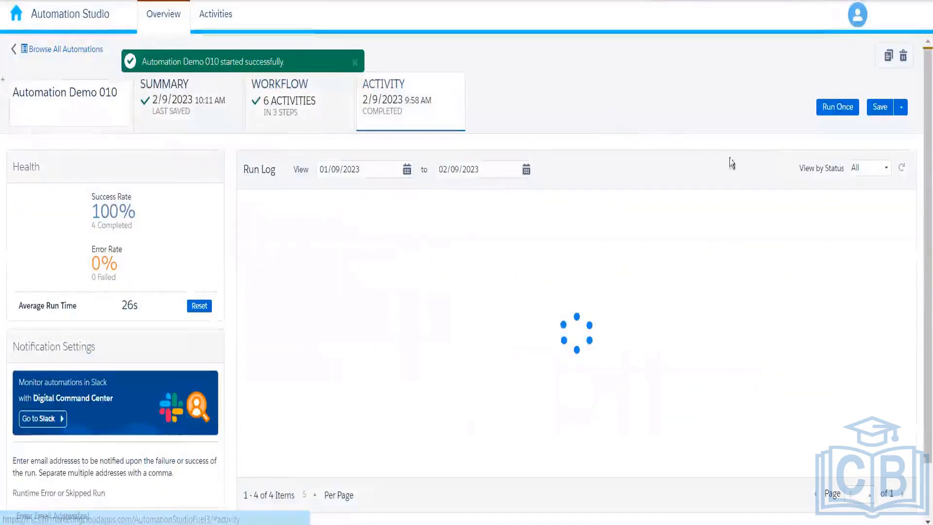
left_click(900, 170)
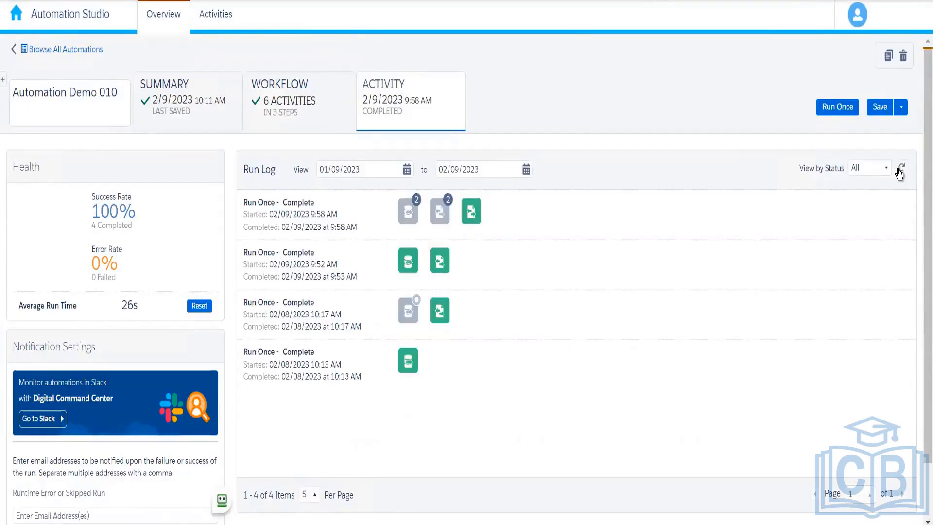
left_click(901, 171)
left_click(901, 171)
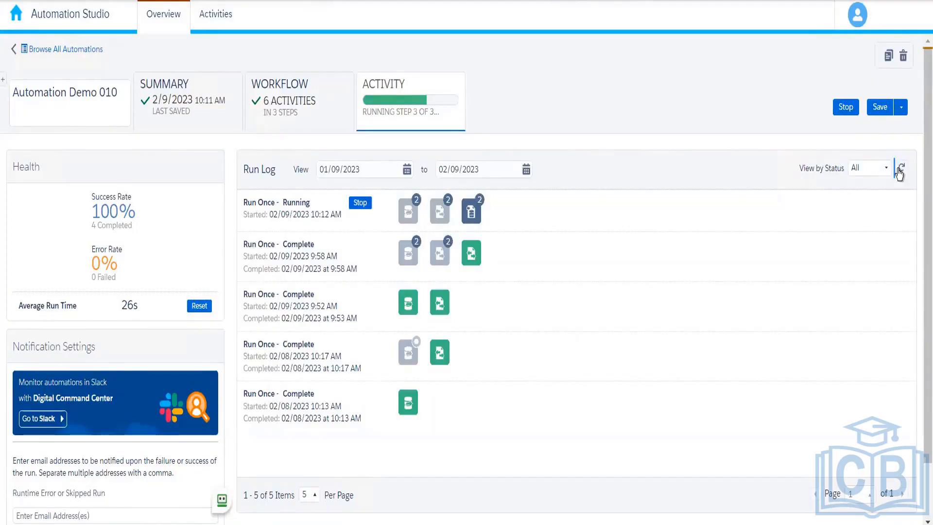
left_click(900, 172)
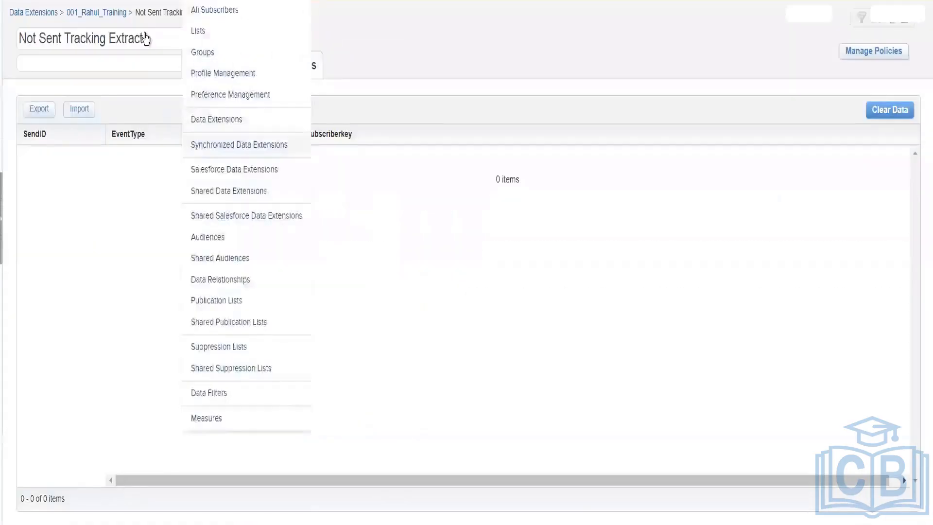
Reopen the Not Sent Tracking Extract data extension from the 001 training folder and look through its imported records, including the List Level Opt Out reason.
left_click(120, 18)
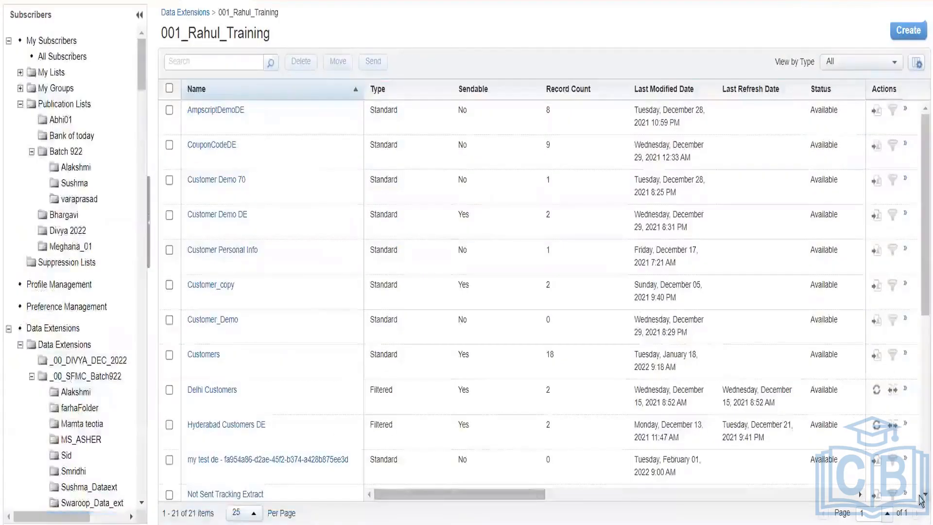
scroll(921, 501, "down", 1)
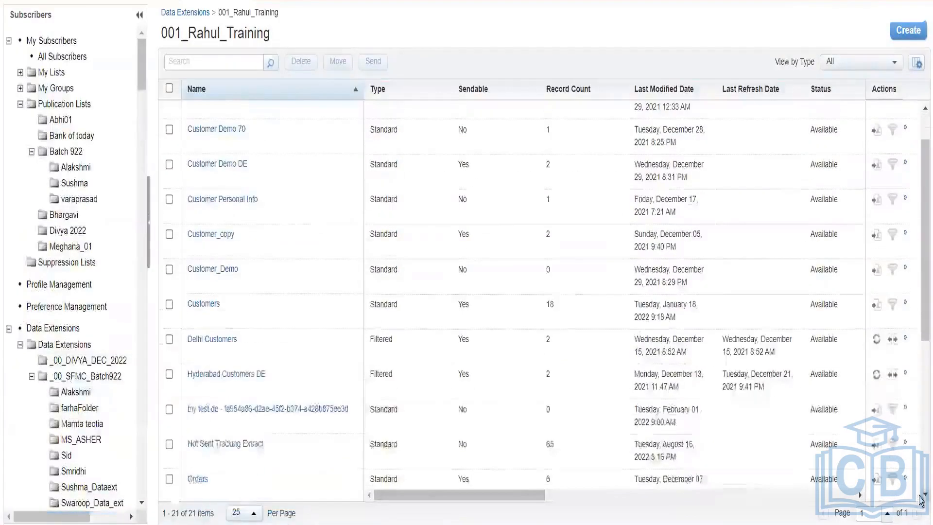
left_click(246, 443)
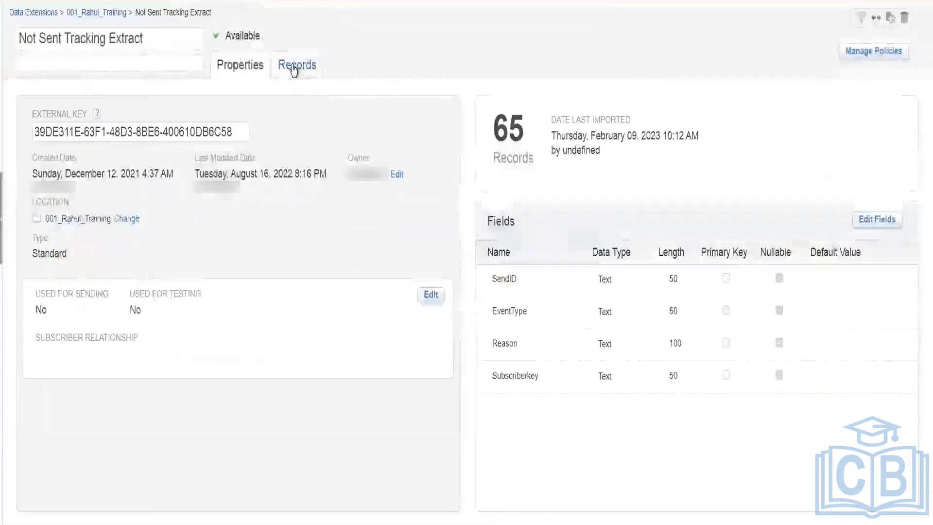
left_click(294, 67)
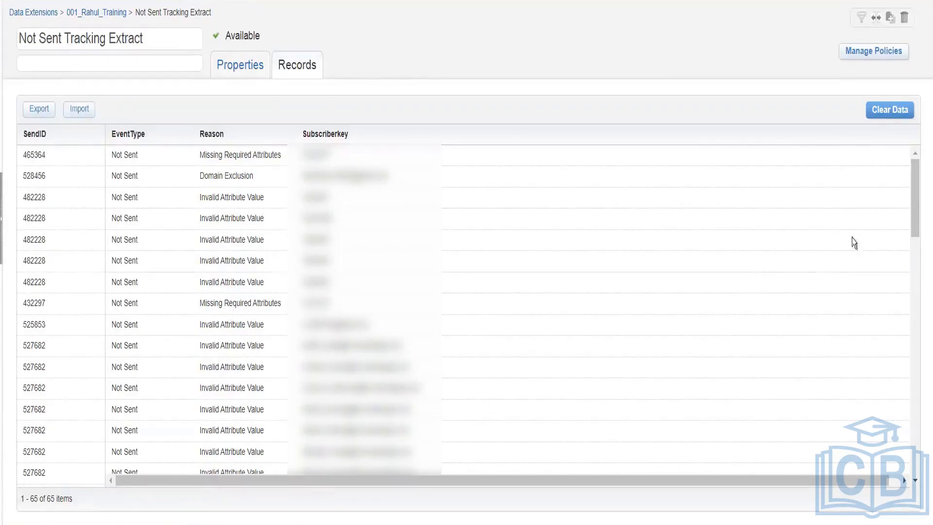
left_click_drag(917, 217, 859, 510)
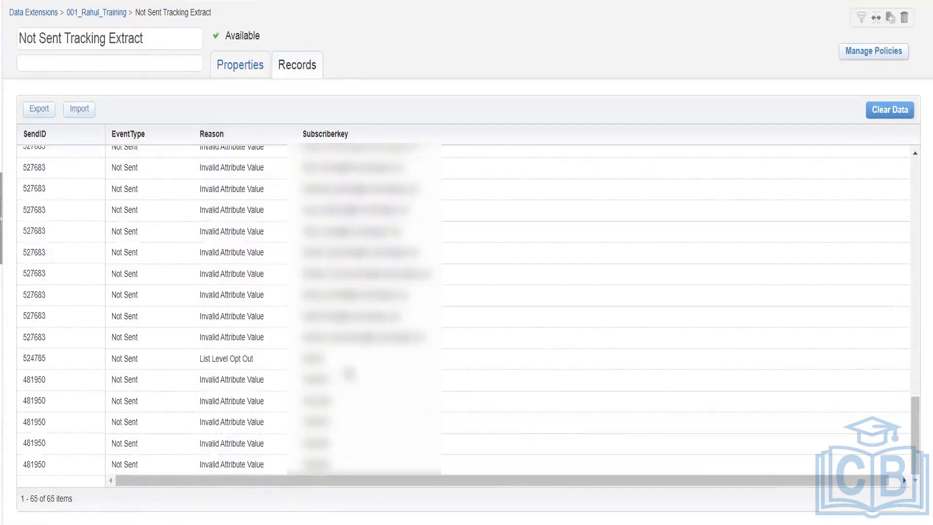
left_click_drag(335, 364, 199, 360)
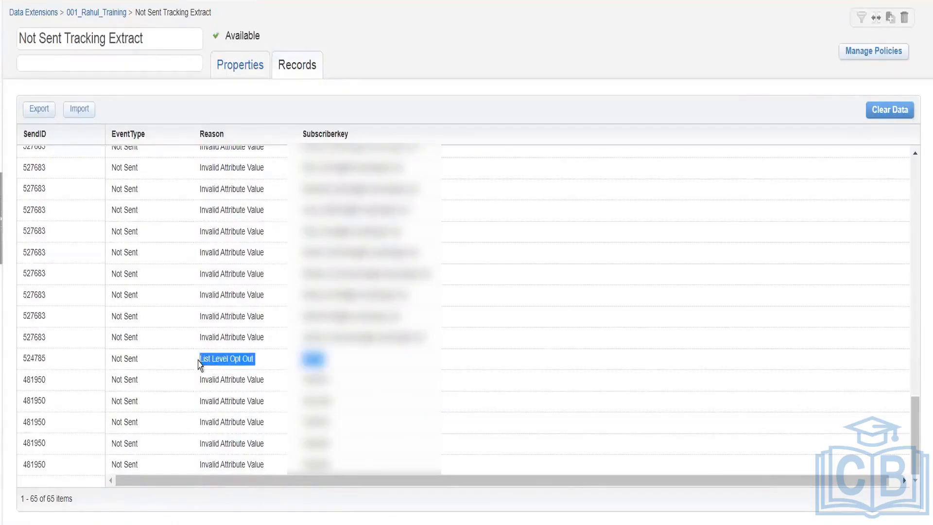
left_click(692, 416)
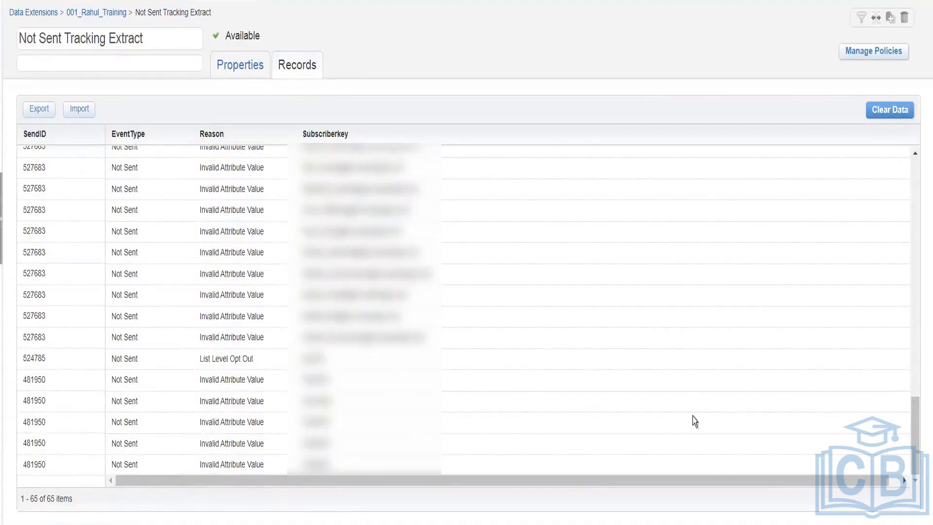
left_click_drag(915, 470, 900, 97)
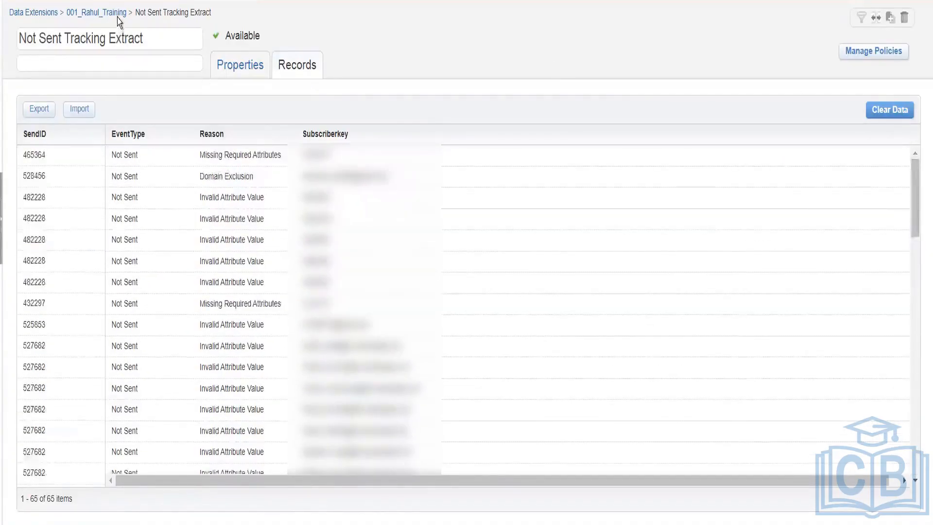
Switch back to Automation Studio, return to the workflow of Automation Demo 010 and save it.
left_click(117, 14)
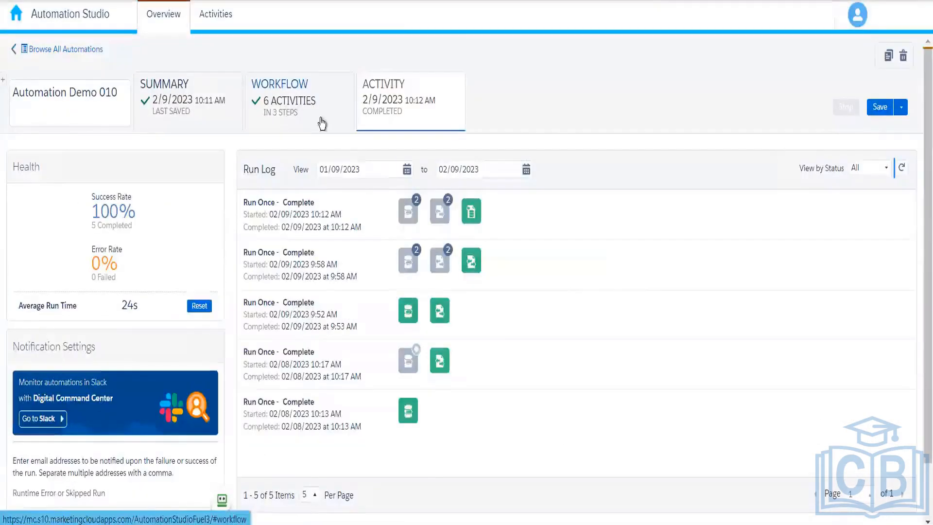
left_click(322, 124)
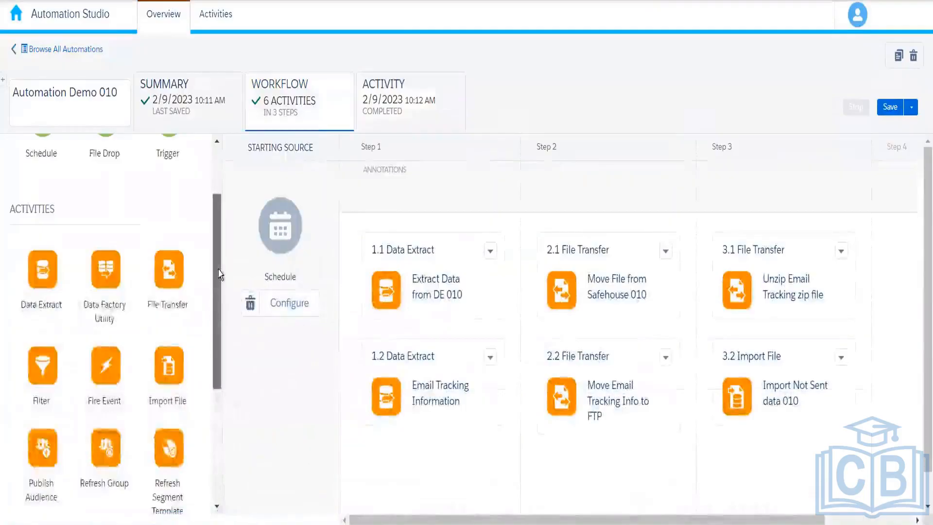
left_click_drag(219, 274, 218, 317)
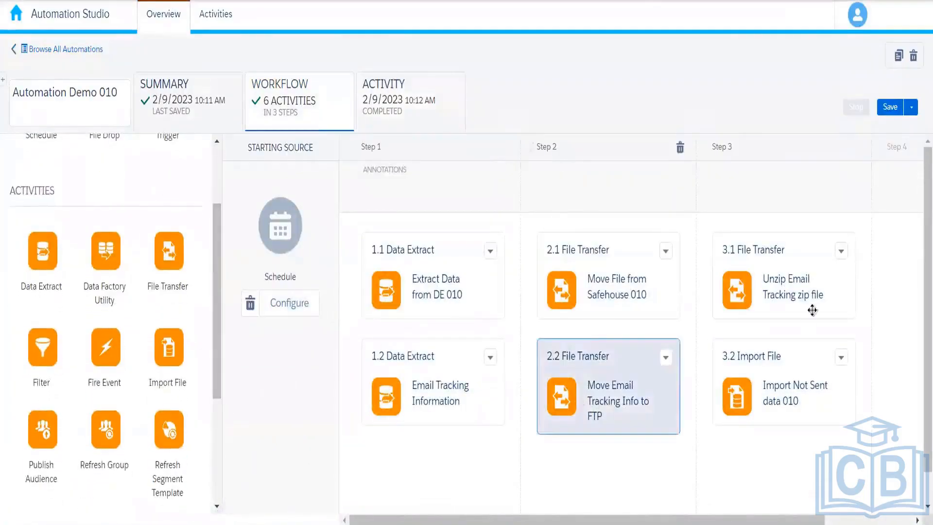
left_click(889, 108)
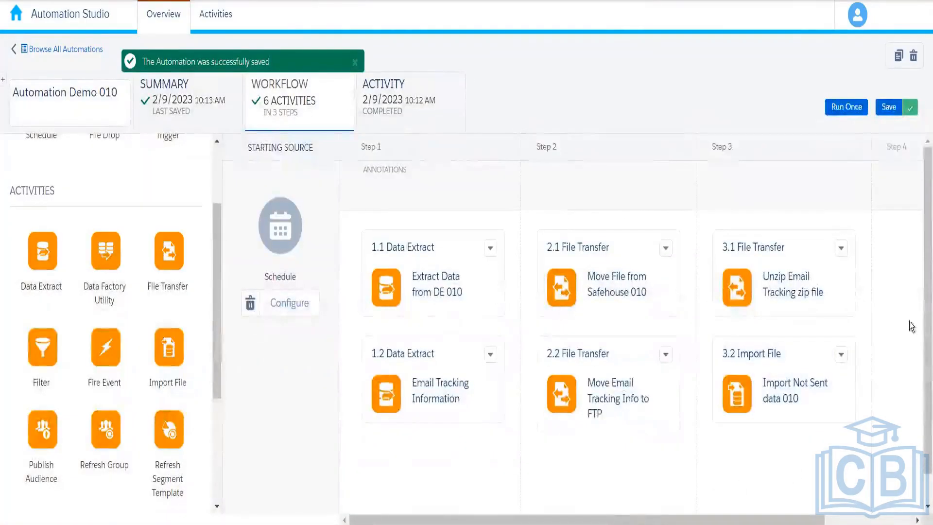
scroll(920, 366, "down", 1)
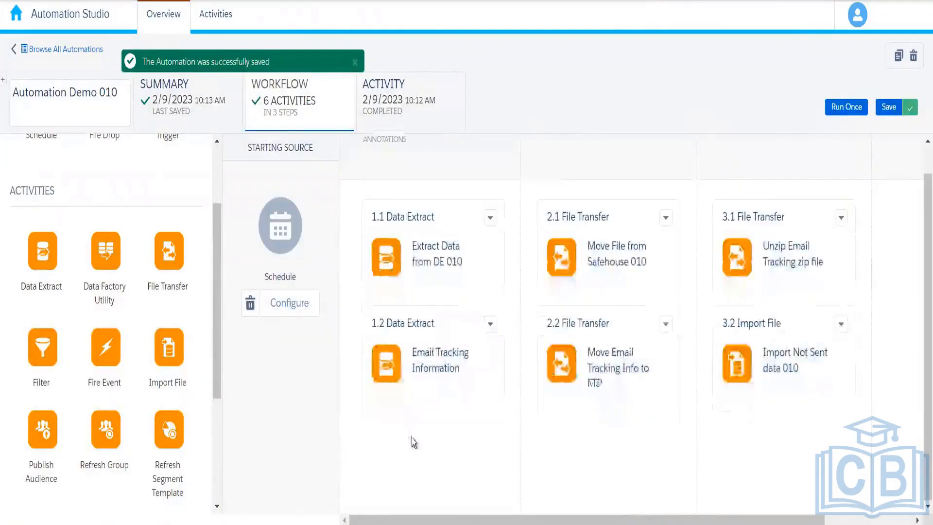
left_click_drag(166, 253, 457, 445)
left_click(438, 471)
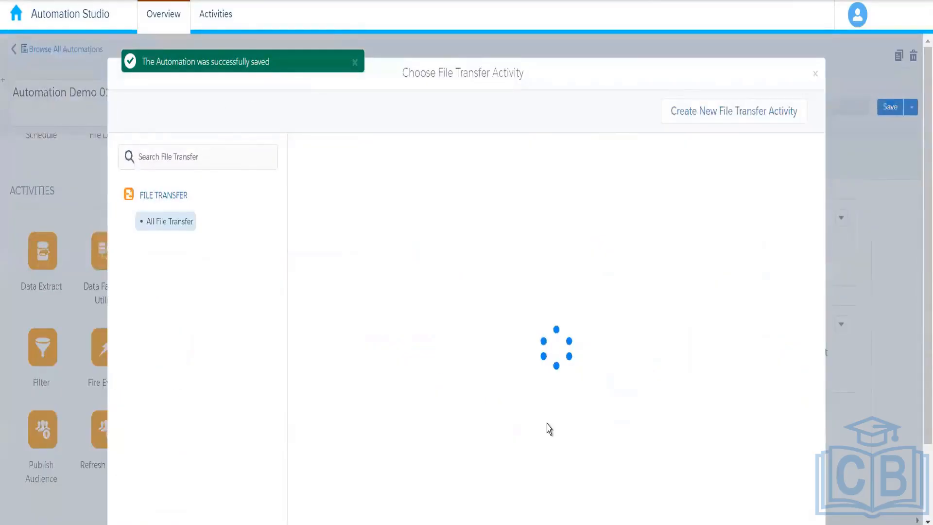
left_click(741, 116)
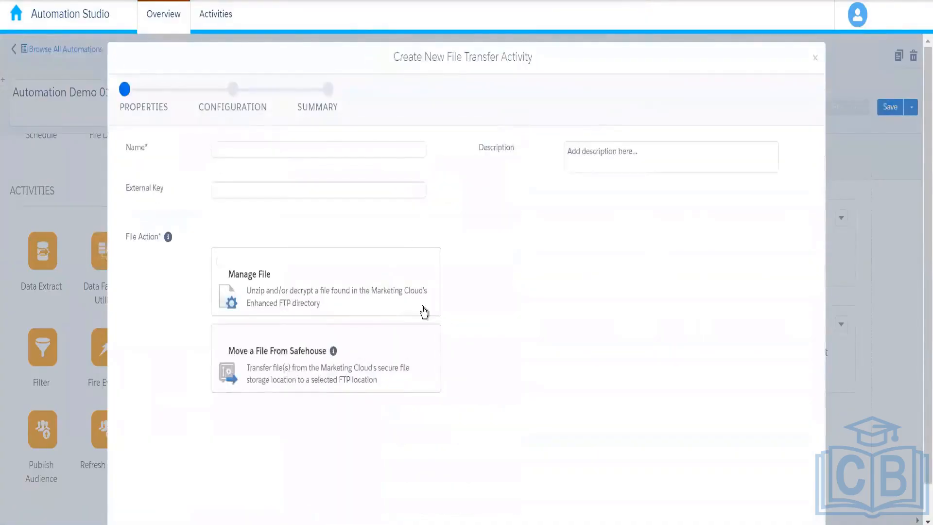
left_click(321, 305)
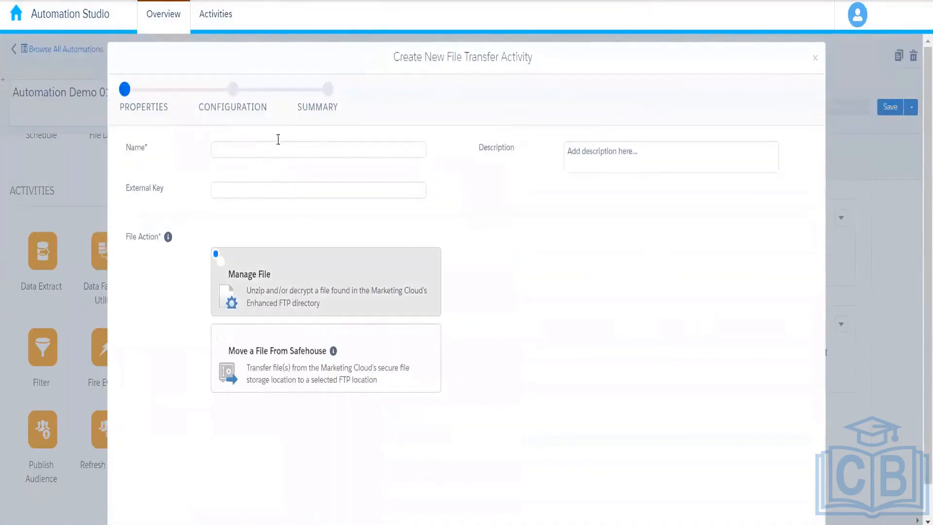
left_click(291, 149)
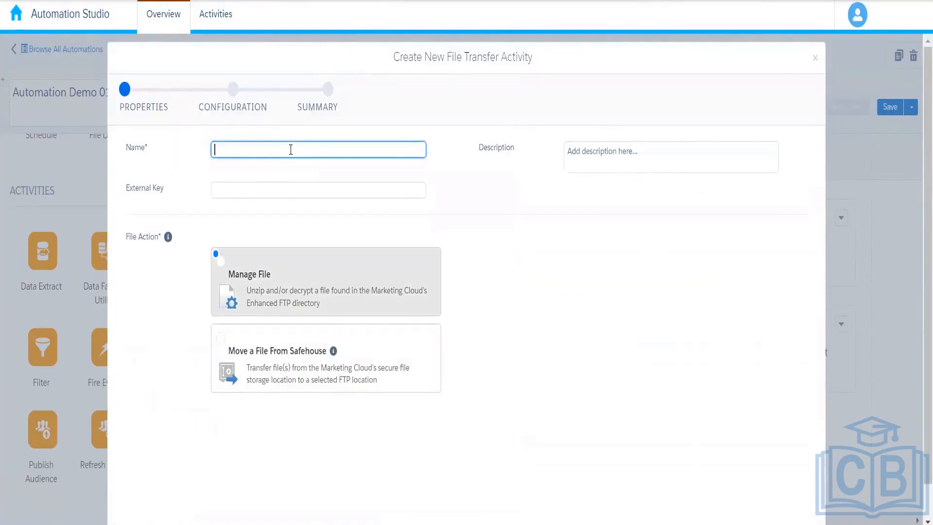
left_click(816, 59)
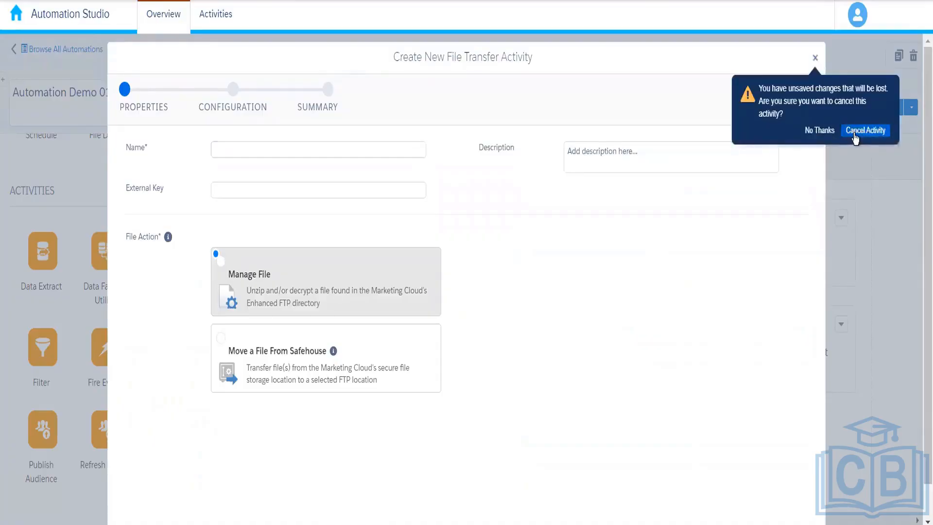
left_click(855, 136)
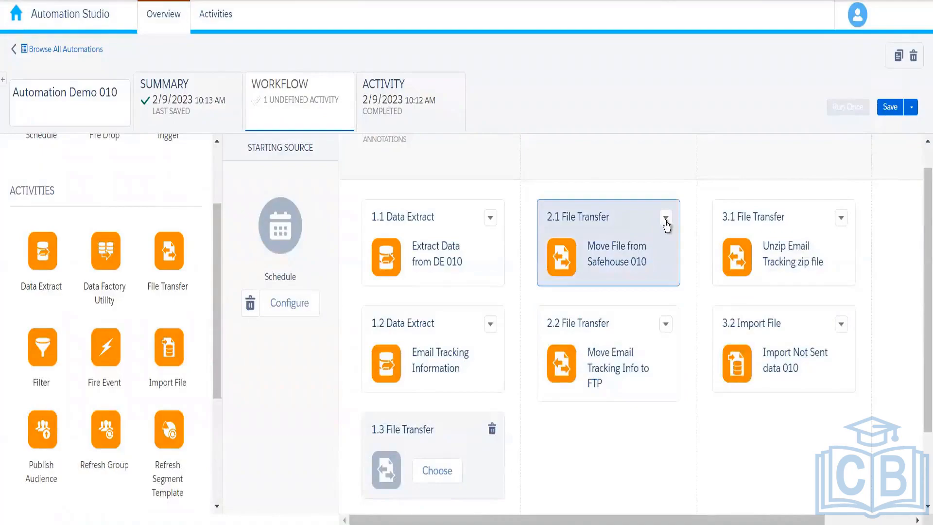
left_click(492, 428)
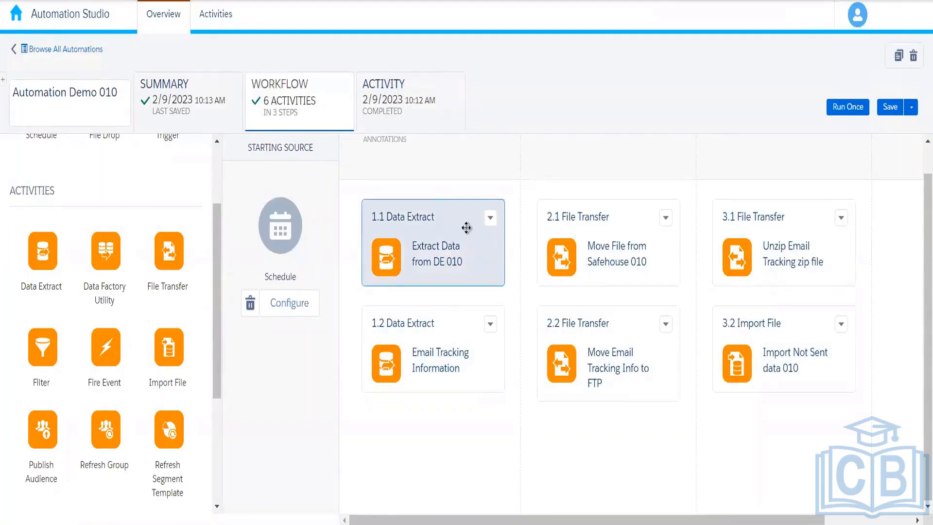
Open the configuration of the 2.1 Move File from Safehouse 010 transfer and turn on Encrypt File.
left_click(665, 218)
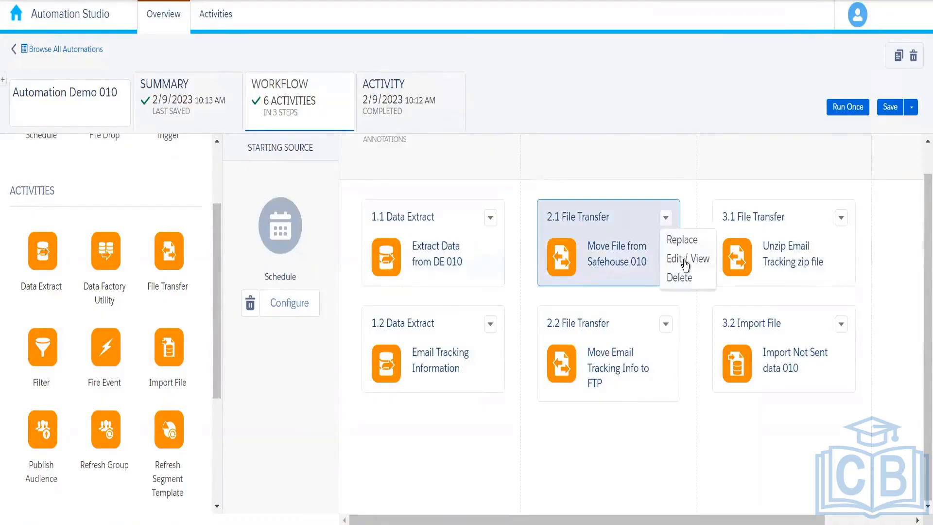
left_click(685, 259)
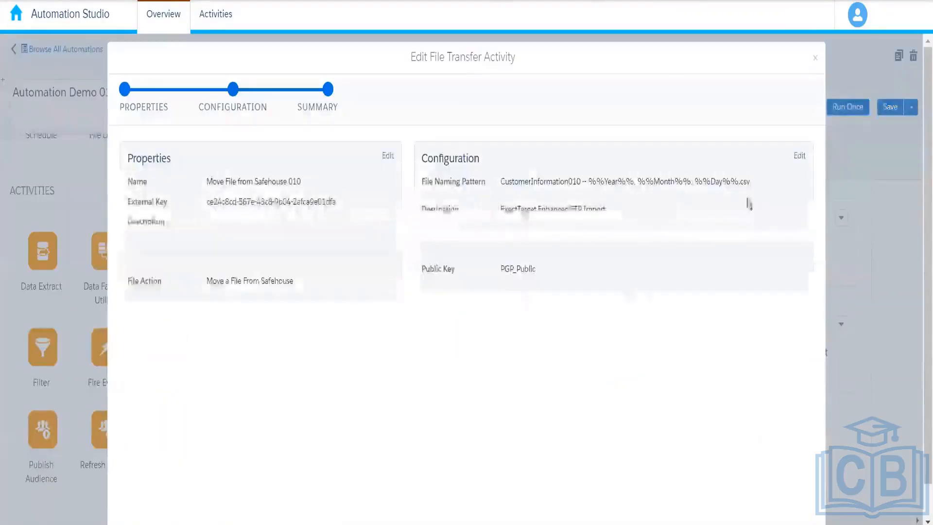
left_click(232, 95)
left_click(630, 238)
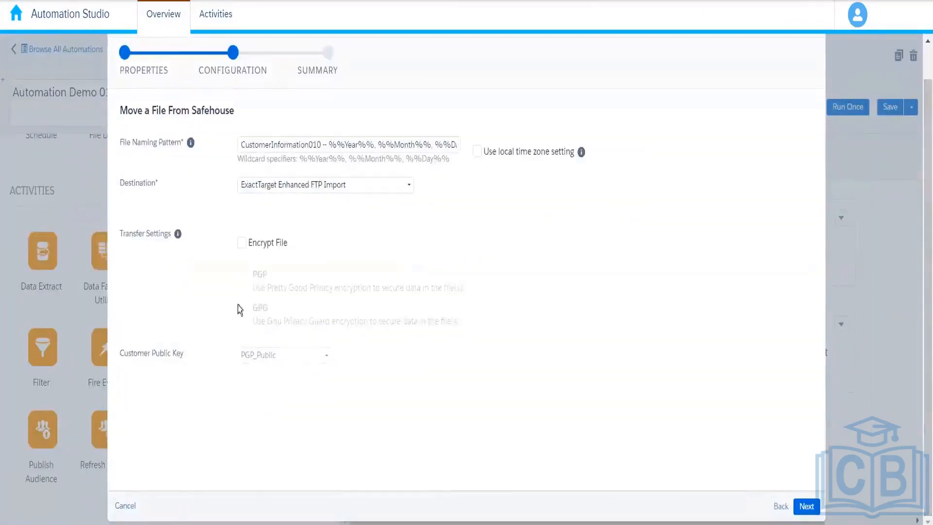
left_click(241, 243)
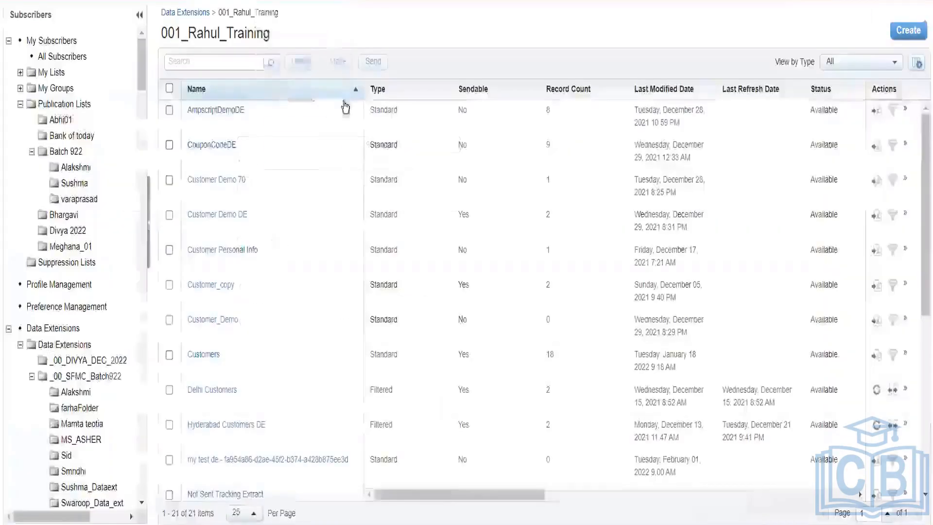
Switch to the Admin area's Key Management, open the new key form and examine its asymmetric Private Key option.
mouse_move(358, 21)
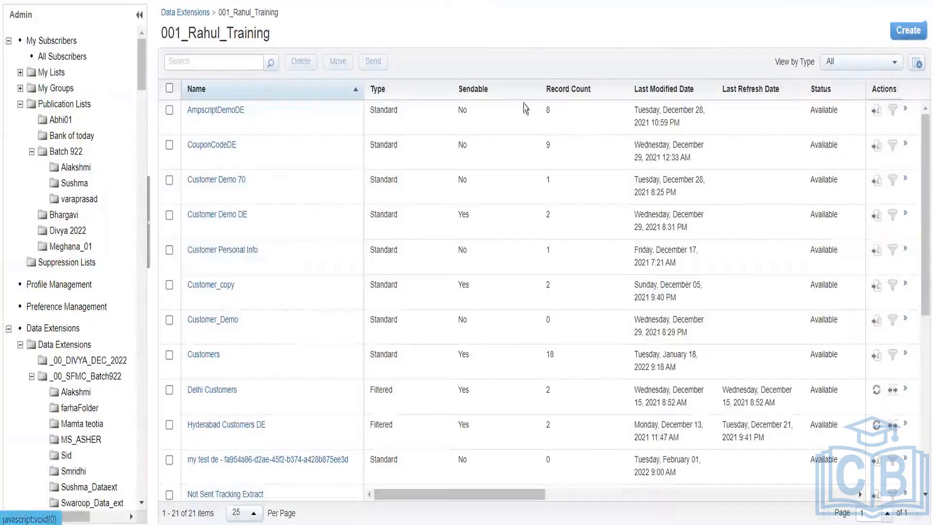
left_click(73, 159)
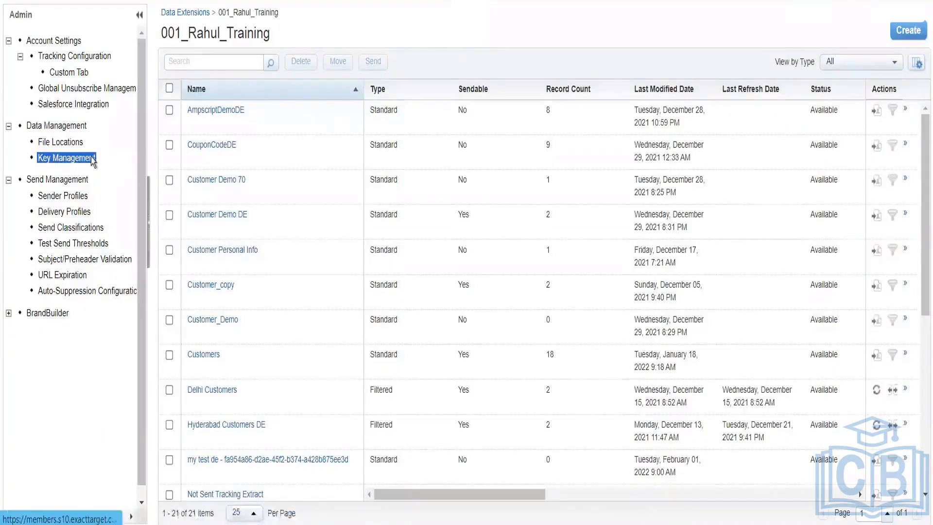
left_click(91, 162)
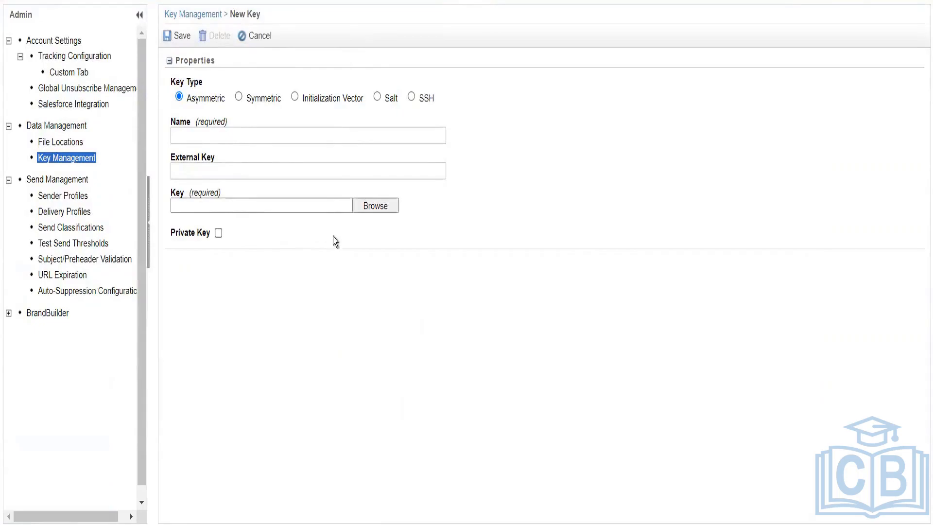
left_click(219, 233)
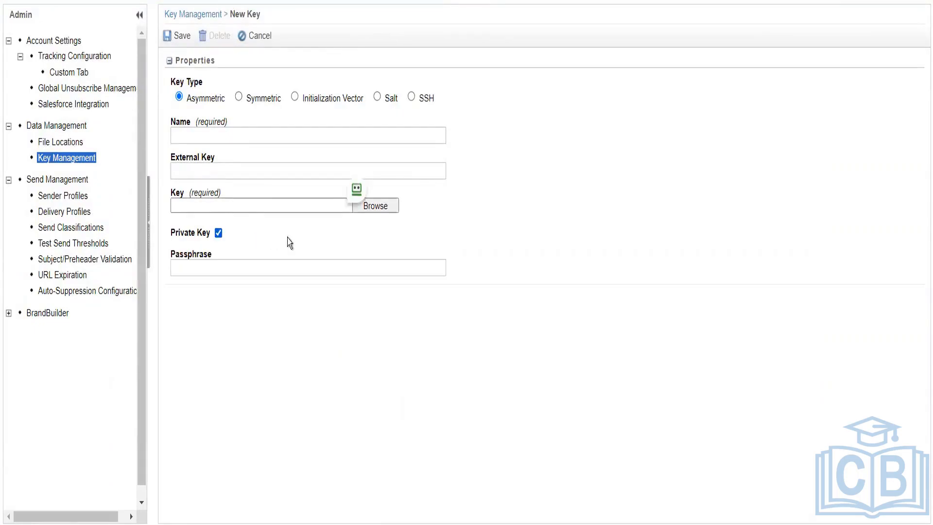
left_click(219, 234)
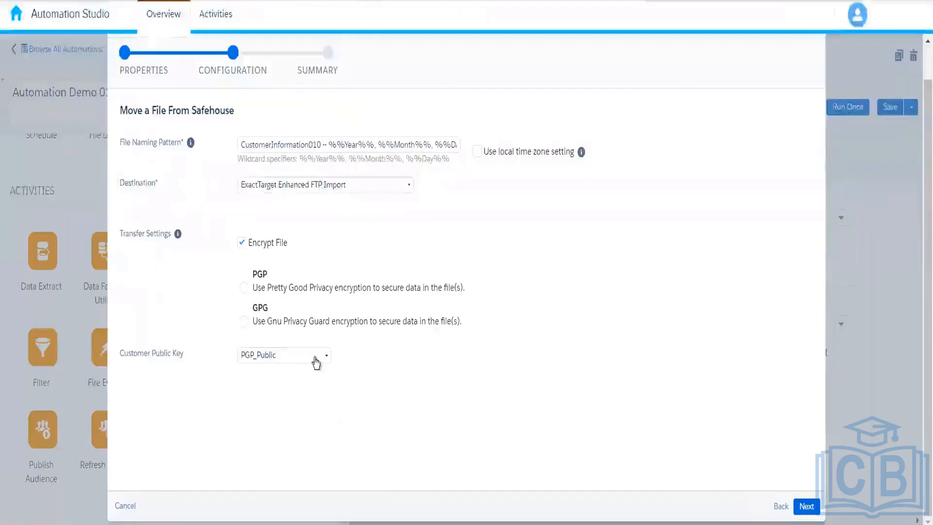
Return to the file transfer configuration, choose SFMC Public Key as the customer public key and cancel the edit of the activity.
left_click(316, 363)
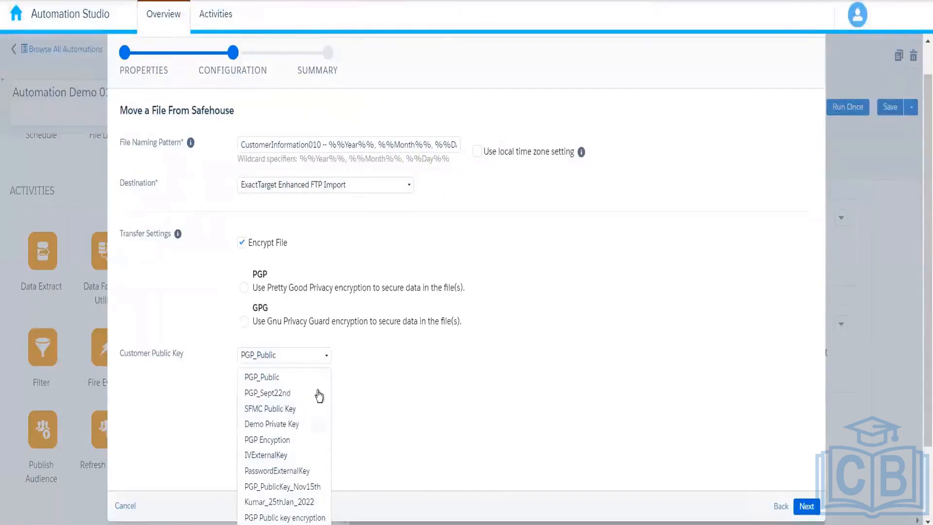
left_click(294, 409)
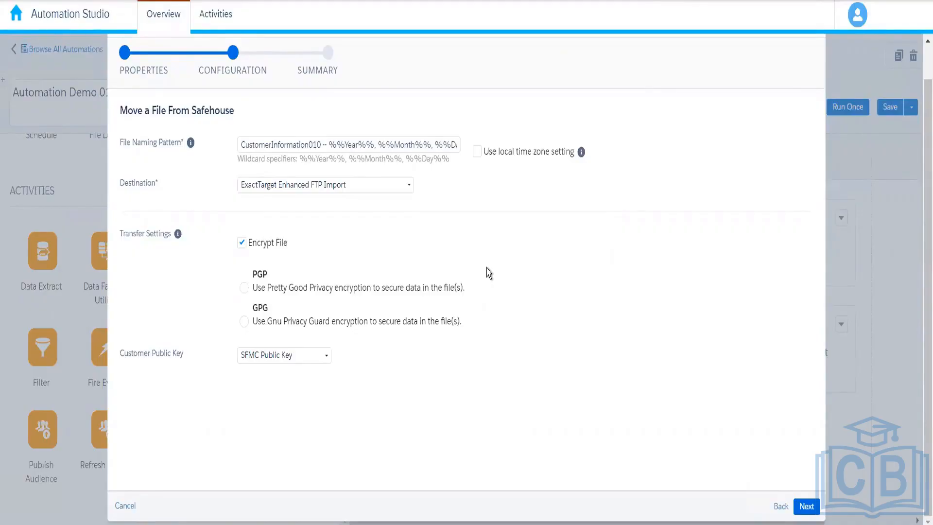
left_click(127, 506)
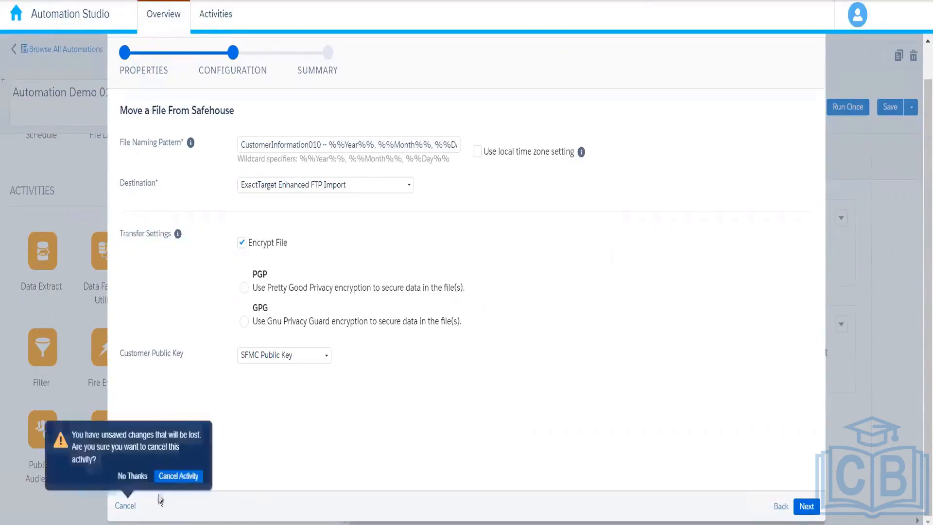
left_click(186, 480)
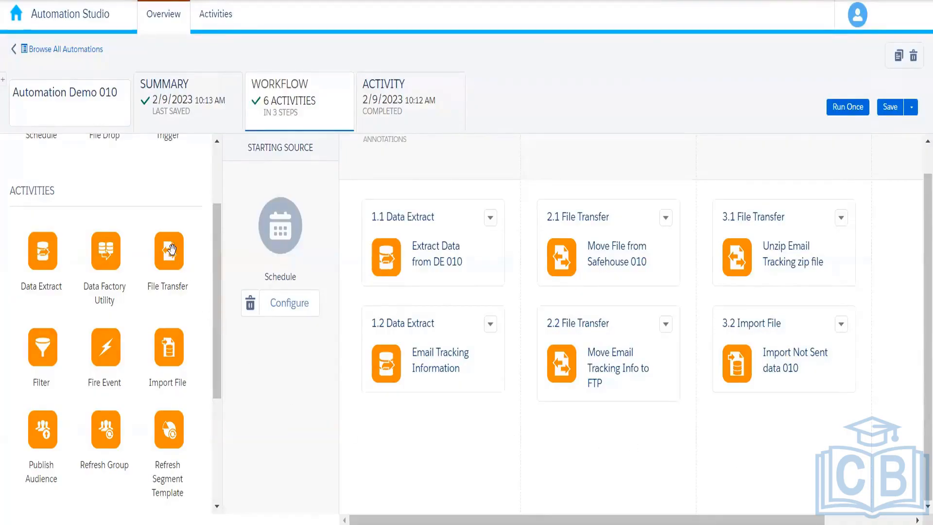
Add a File Transfer activity to step 1 and create it as Decrypt File with the Manage File action, continuing to its configuration.
left_click_drag(170, 251, 441, 452)
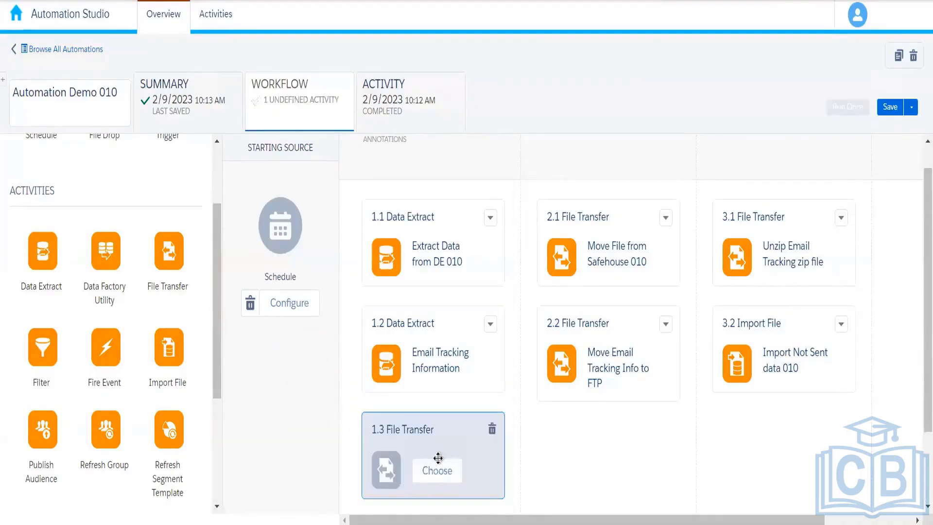
left_click(438, 475)
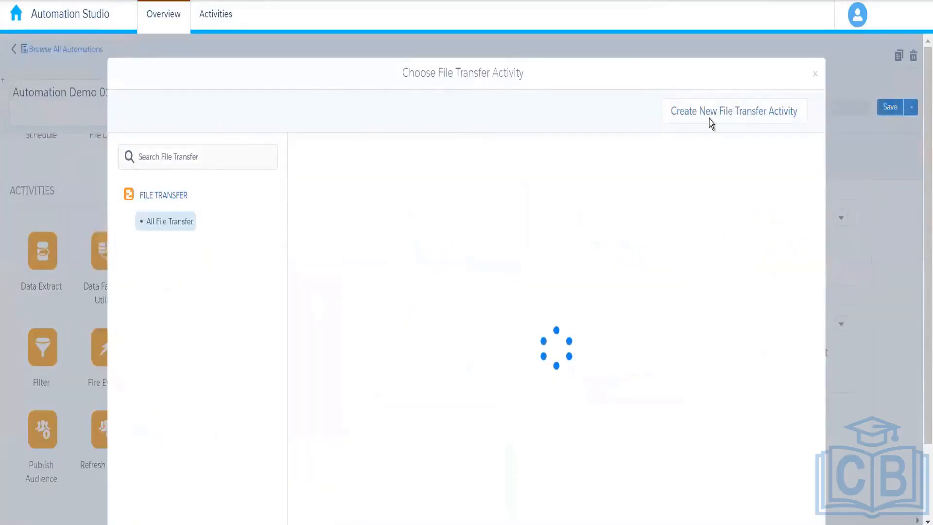
left_click(696, 108)
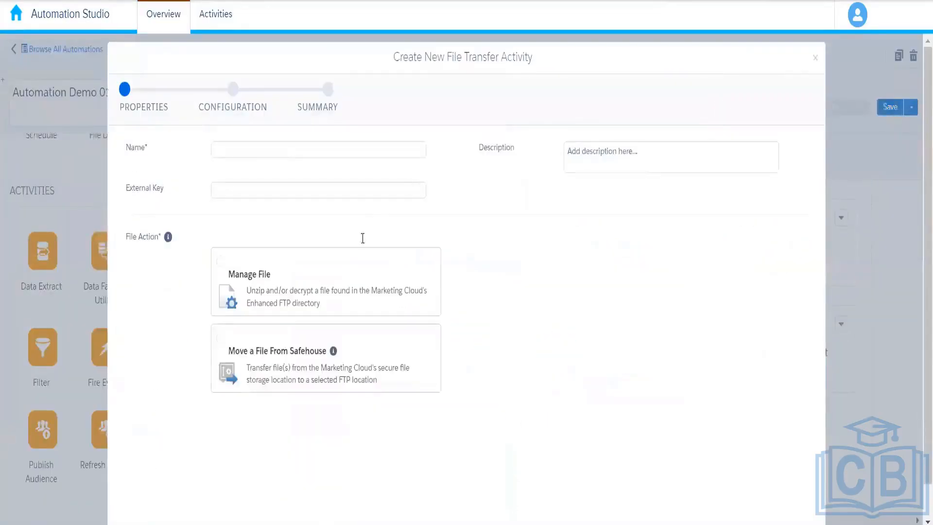
left_click(243, 144)
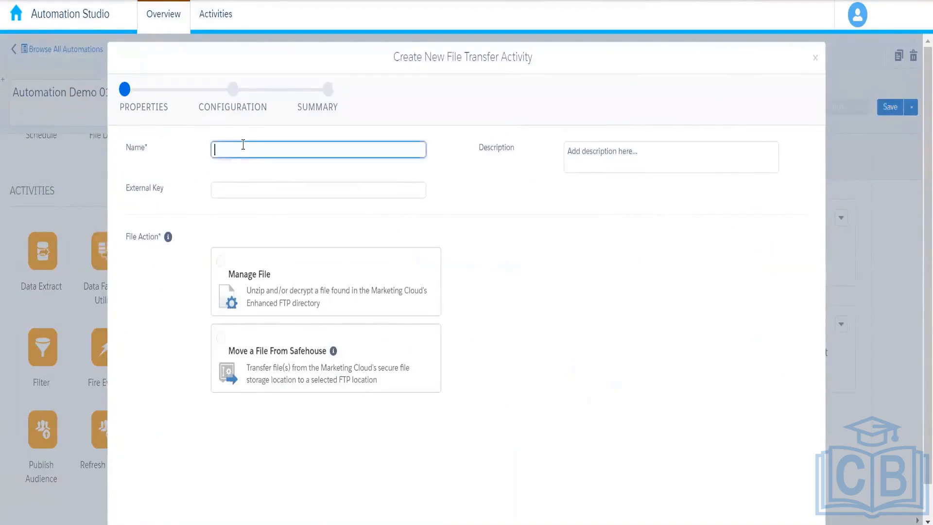
type("Decrypt File")
left_click(298, 289)
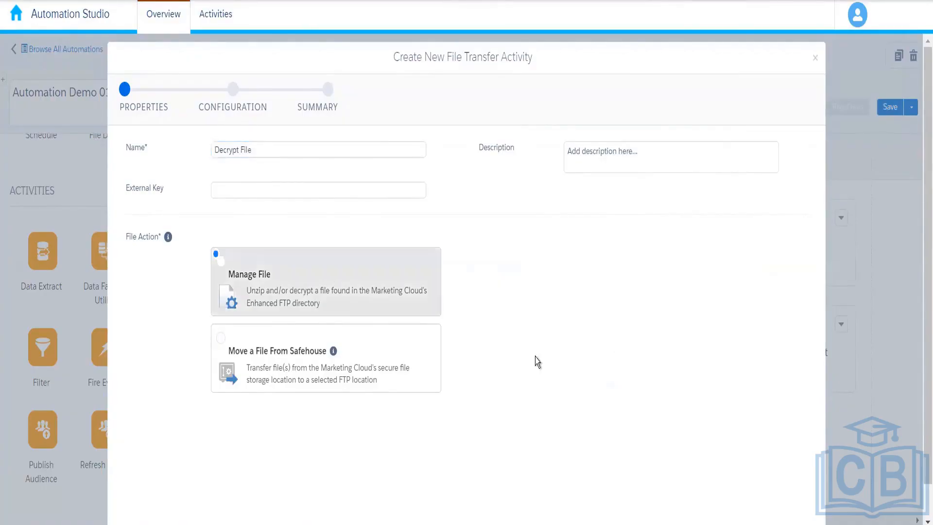
left_click_drag(927, 270, 927, 311)
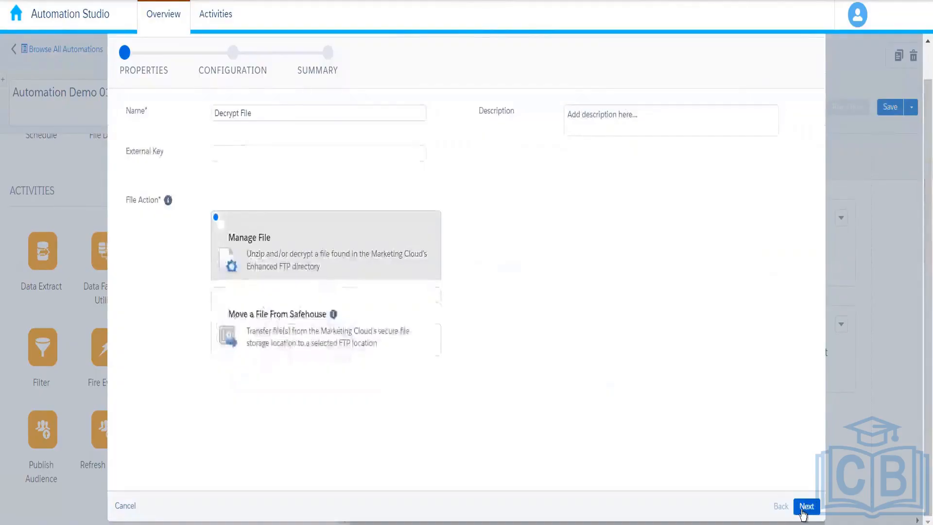
left_click(804, 507)
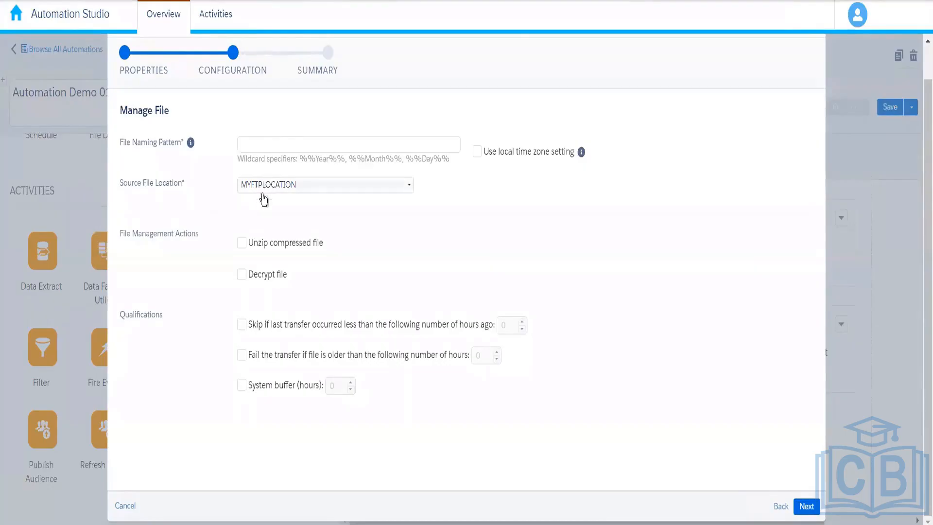
Try ExactTarget Enhanced FTP Import as source location with Decrypt file enabled, and discard the activity together with its 1.3 File Transfer placeholder.
left_click(296, 189)
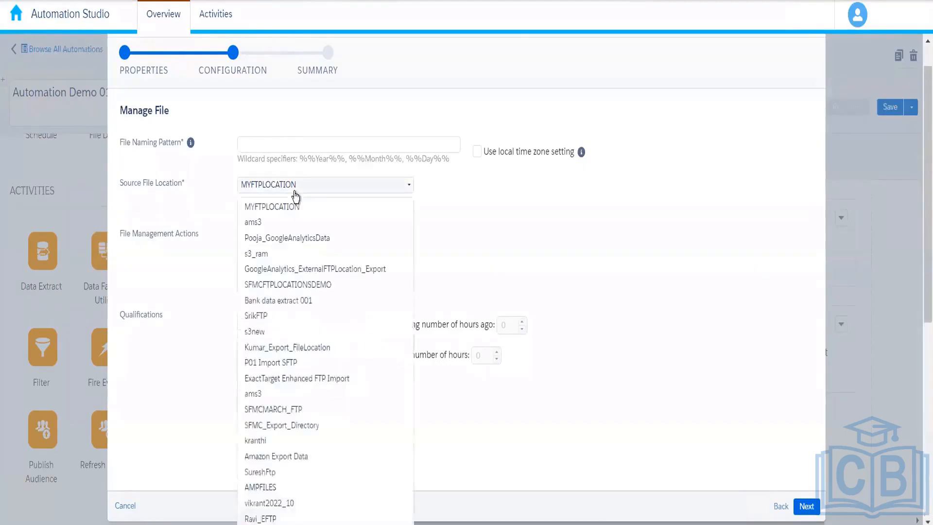
left_click(346, 379)
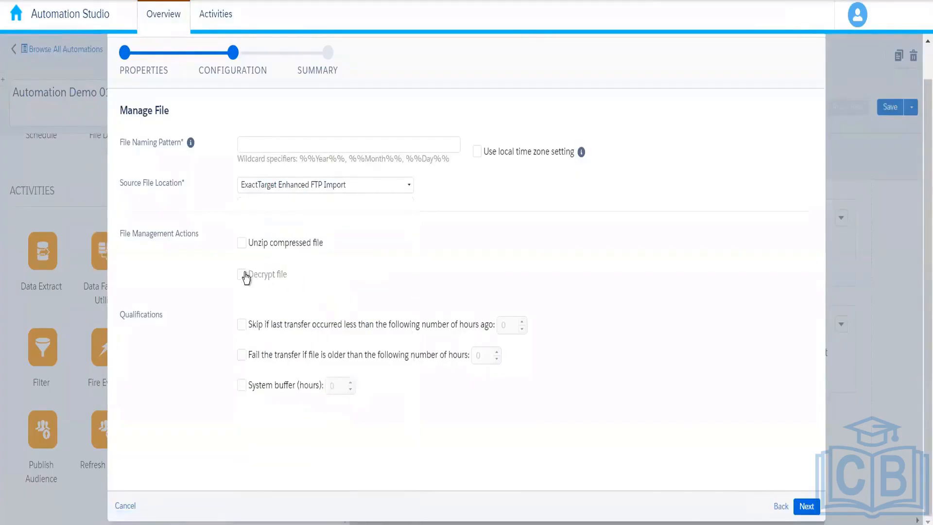
left_click(245, 275)
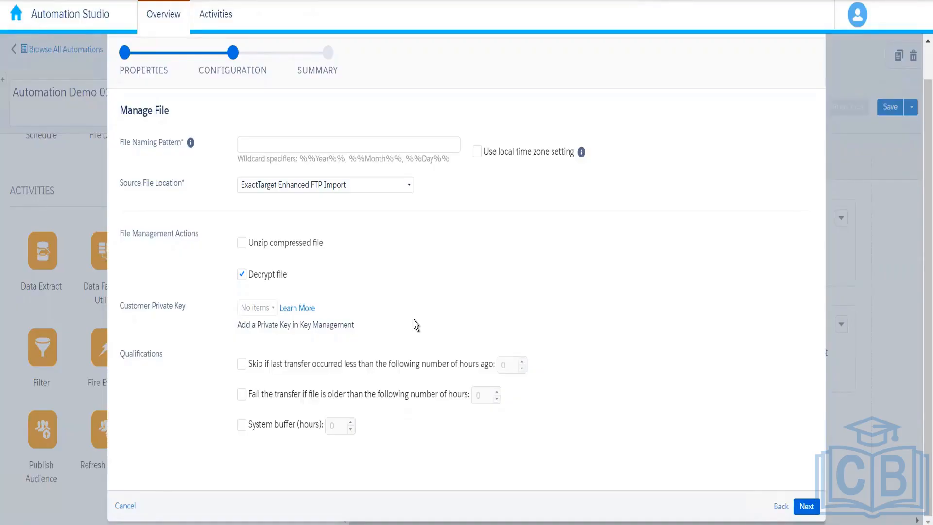
left_click(134, 507)
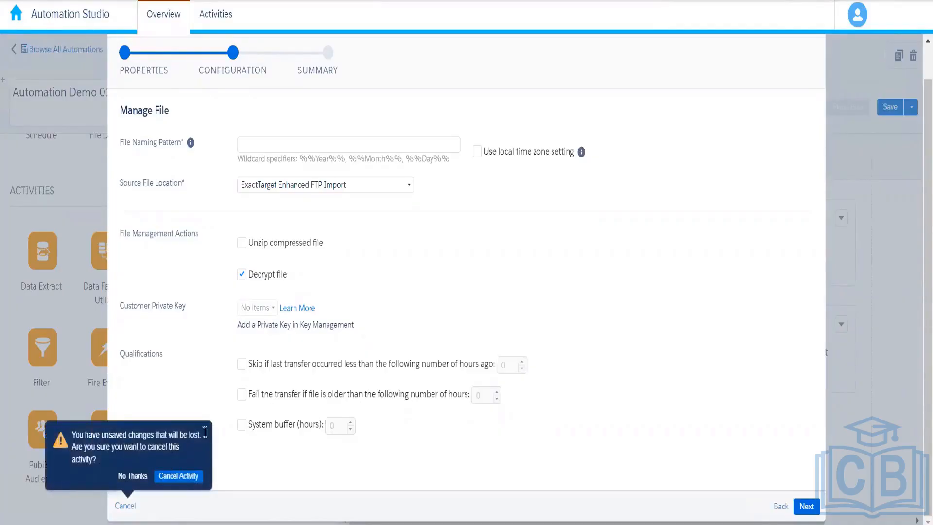
left_click(182, 479)
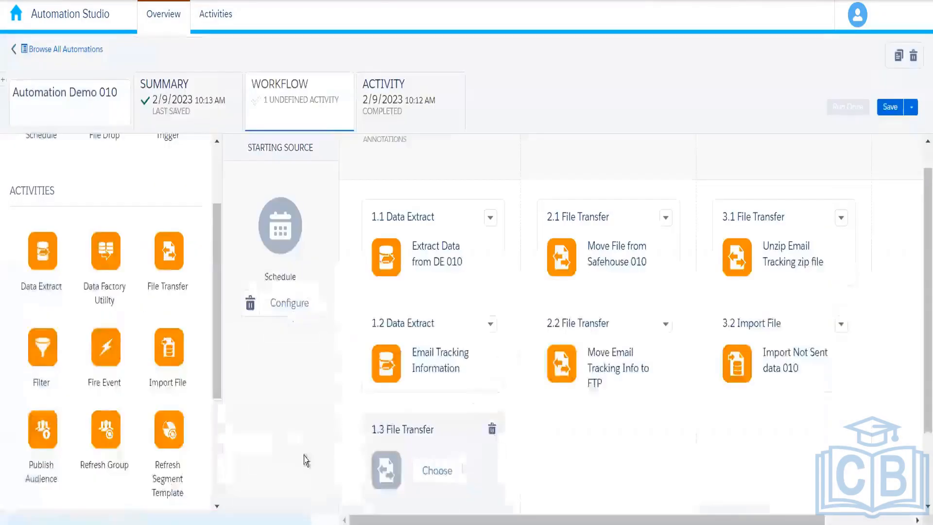
left_click(492, 431)
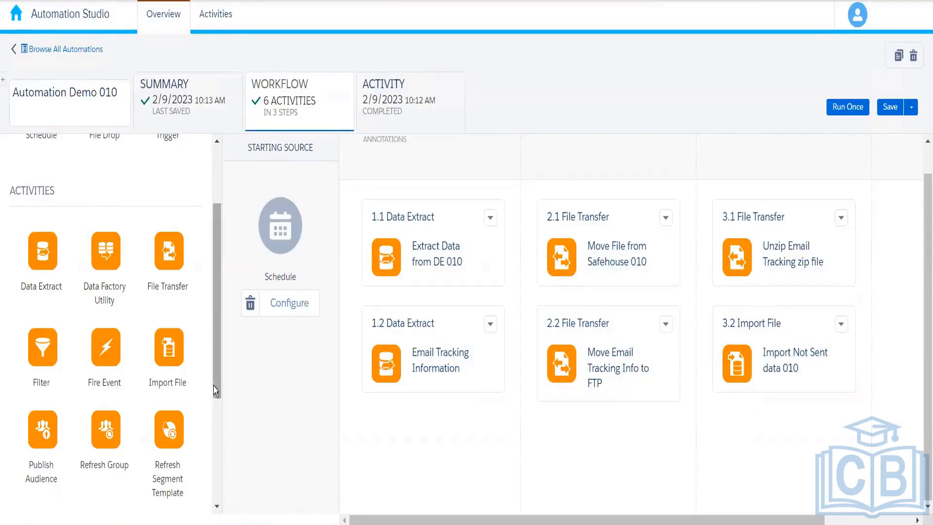
left_click_drag(215, 391, 210, 214)
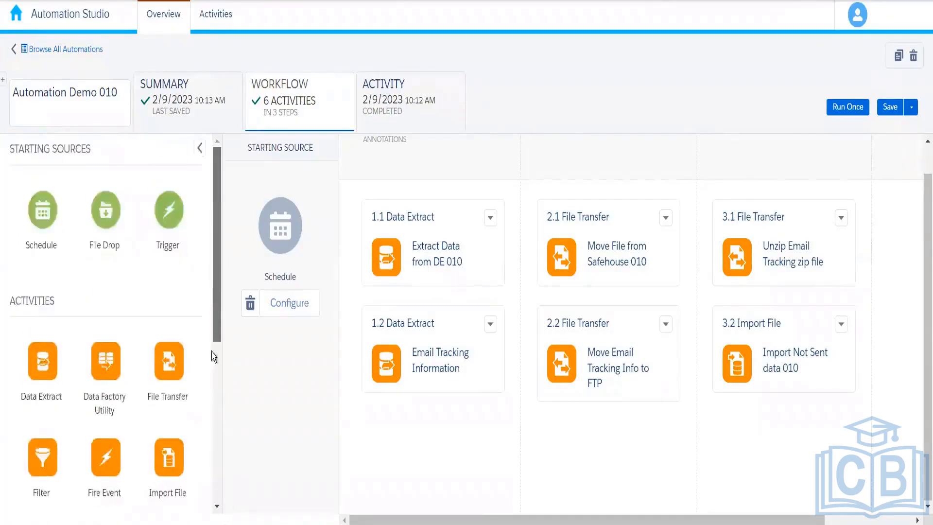
Add a Filter activity to the workflow as a new fourth step after the Import File step.
left_click_drag(214, 357, 224, 415)
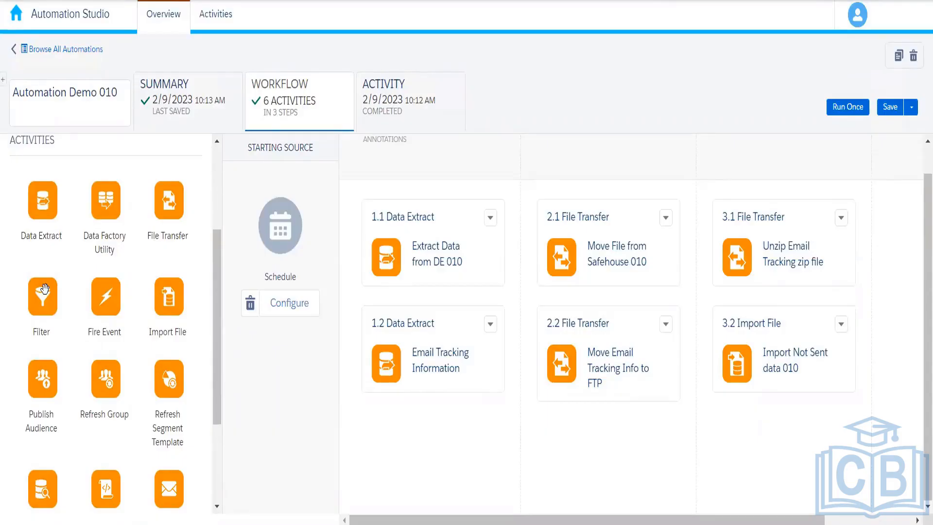
left_click_drag(45, 289, 829, 255)
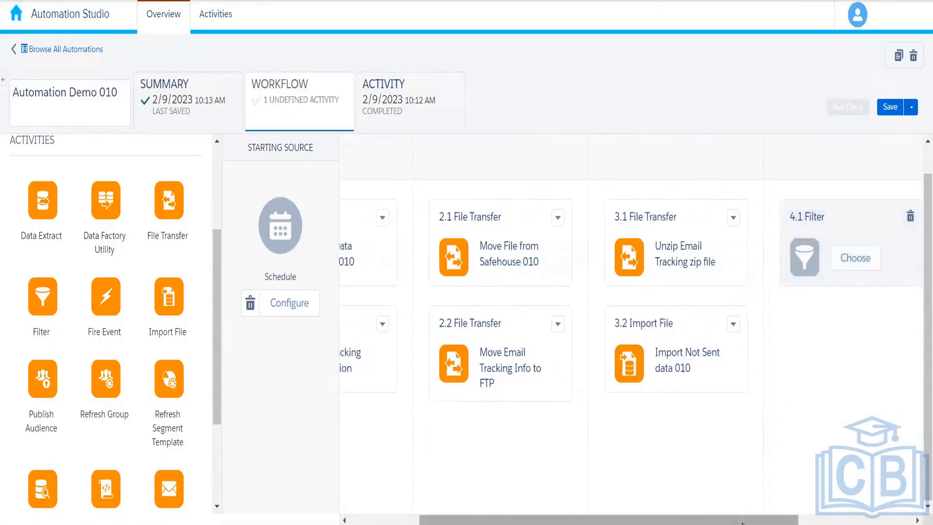
left_click_drag(742, 522, 855, 522)
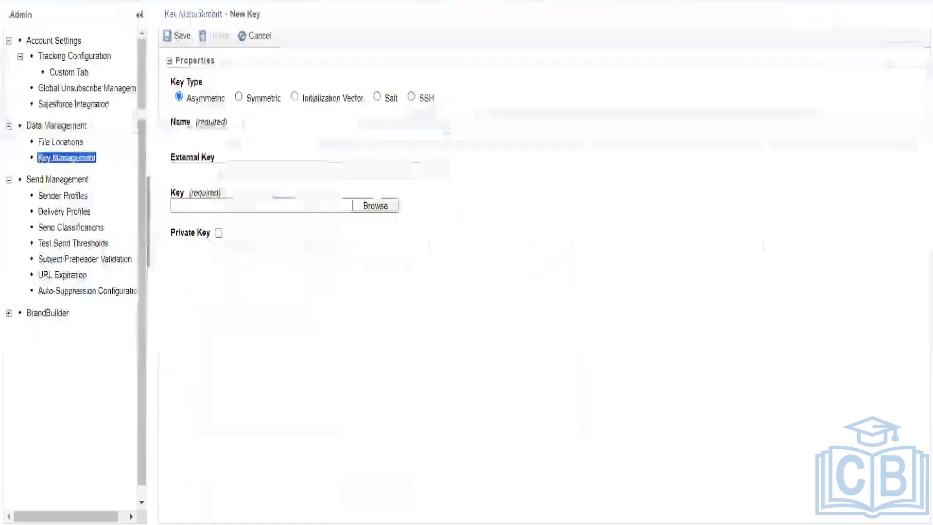
Browse the subscriber data extensions to the 010 folder and open the Non City Customers filtered data extension.
mouse_move(226, 2)
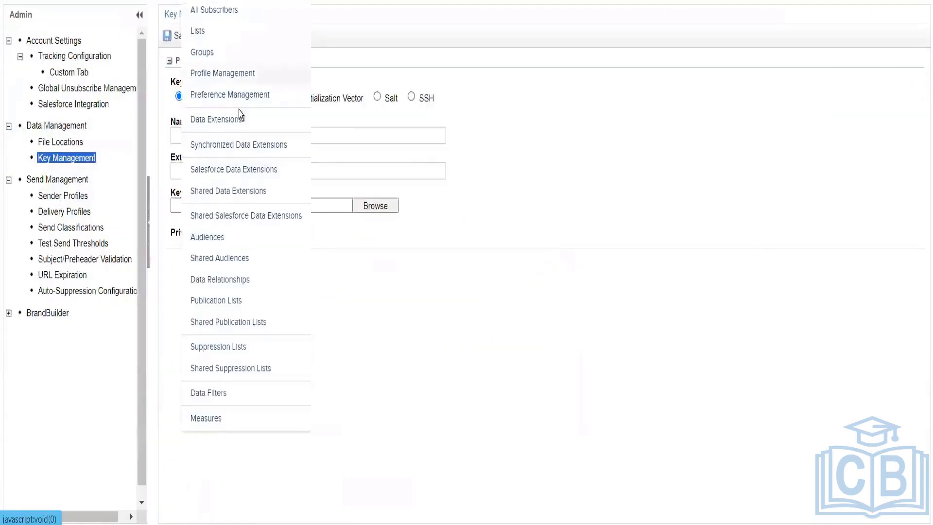
left_click(240, 122)
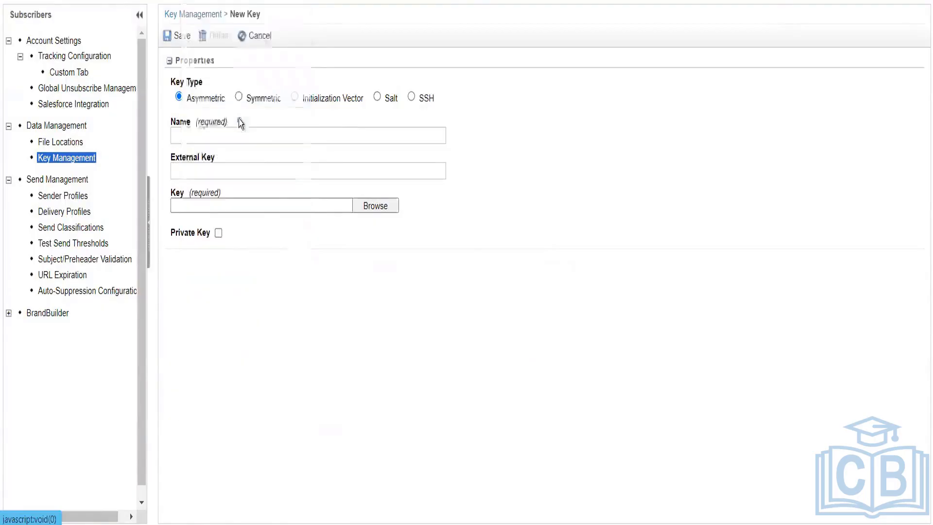
left_click(141, 503)
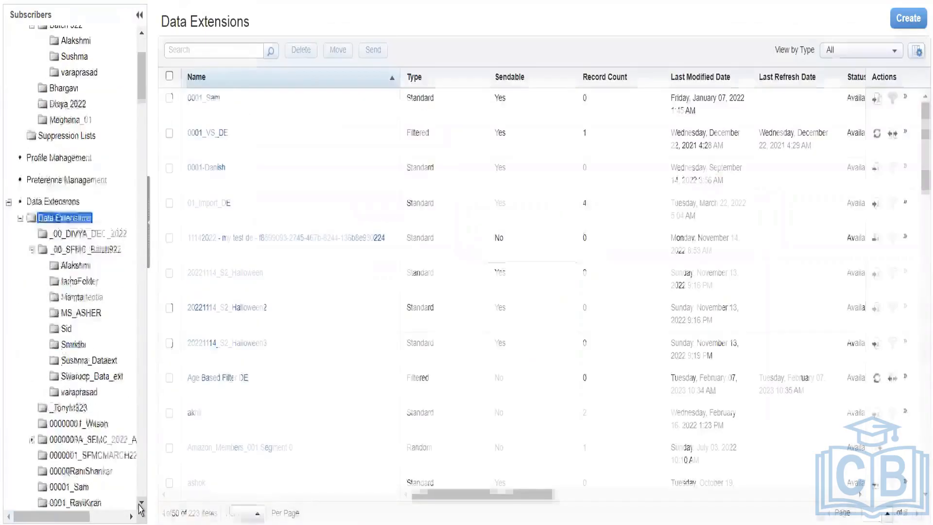
left_click(141, 505)
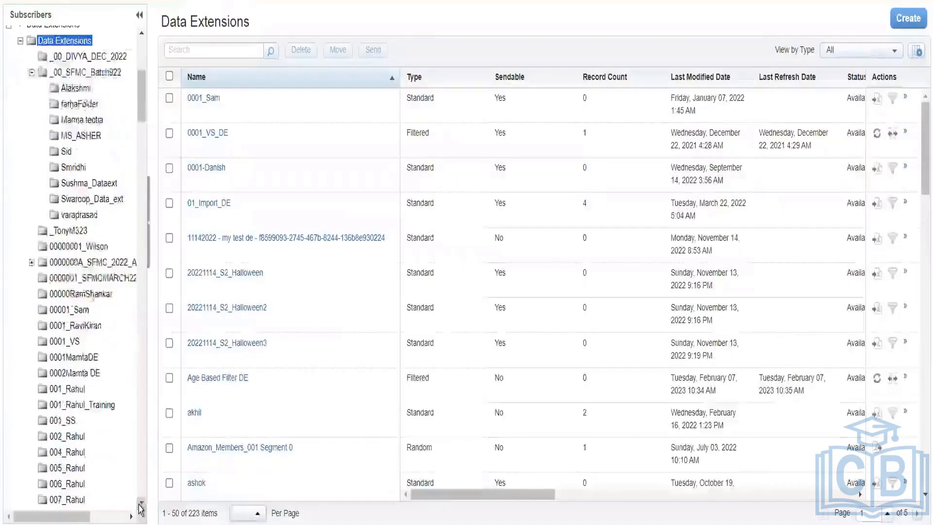
left_click(141, 505)
left_click(141, 505)
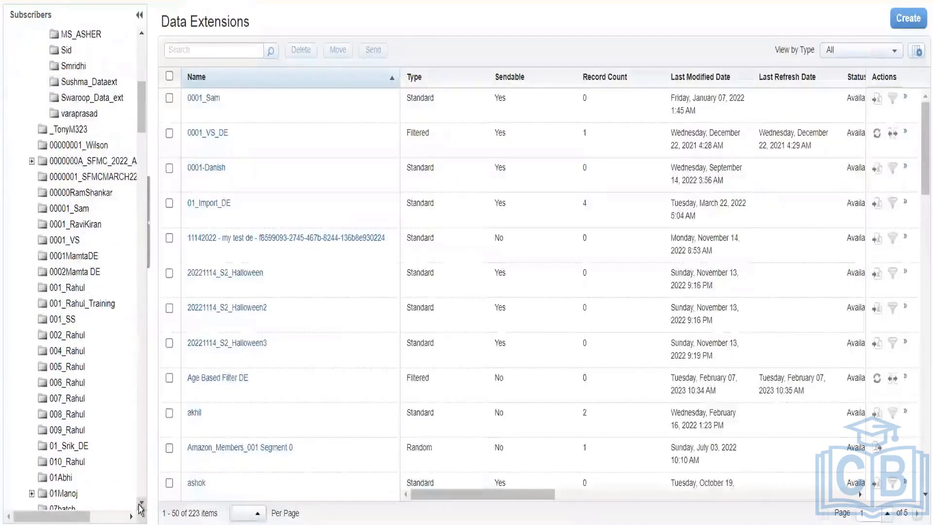
left_click(79, 464)
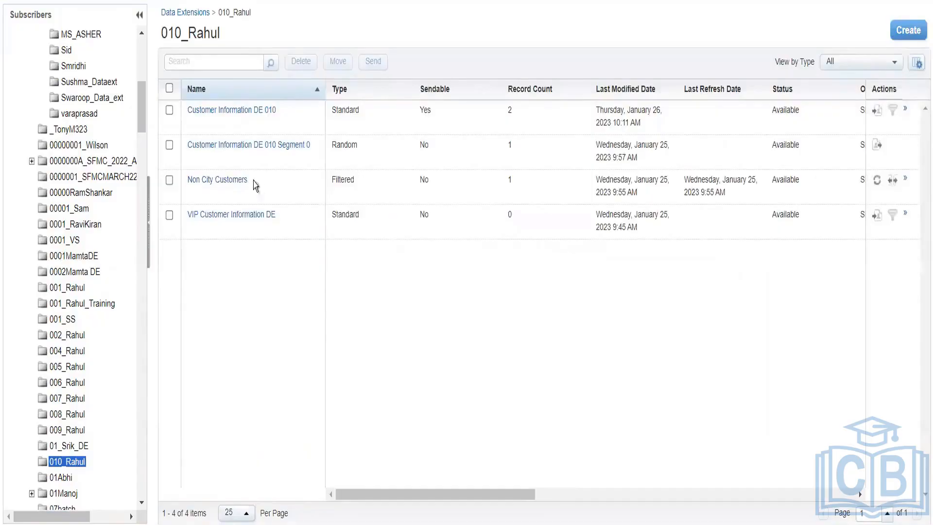
left_click(231, 183)
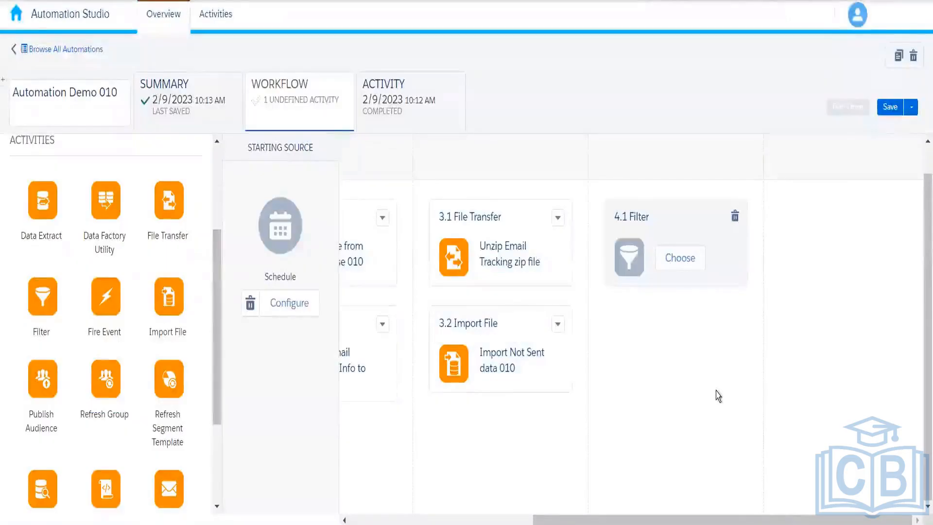
Return to the automation and start creating a new filter activity for the 4.1 Filter placeholder.
mouse_move(687, 522)
left_mouse_down()
mouse_move(504, 523)
mouse_move(688, 523)
left_mouse_up()
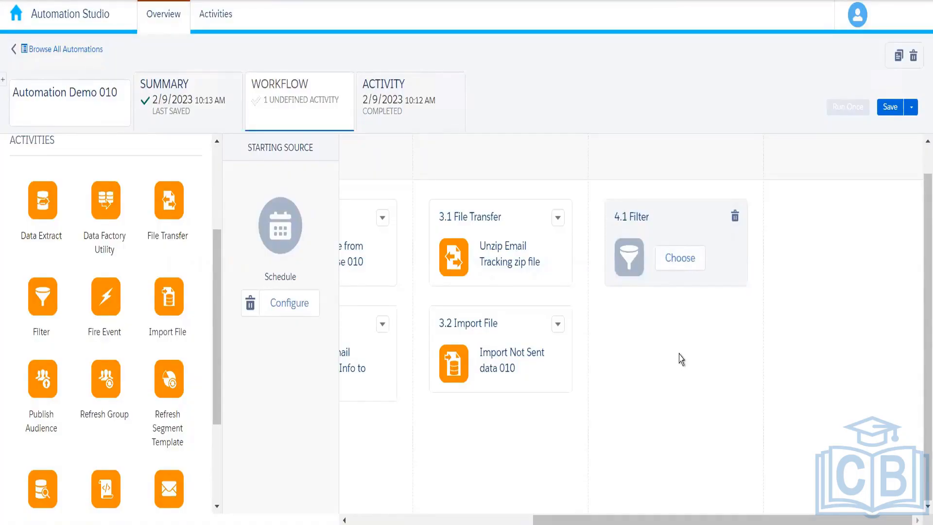
left_click(681, 259)
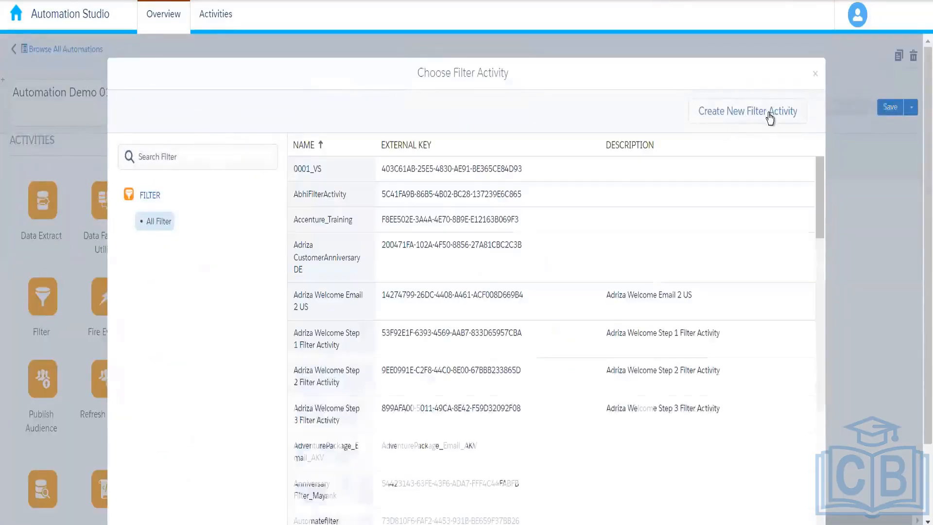
left_click(702, 121)
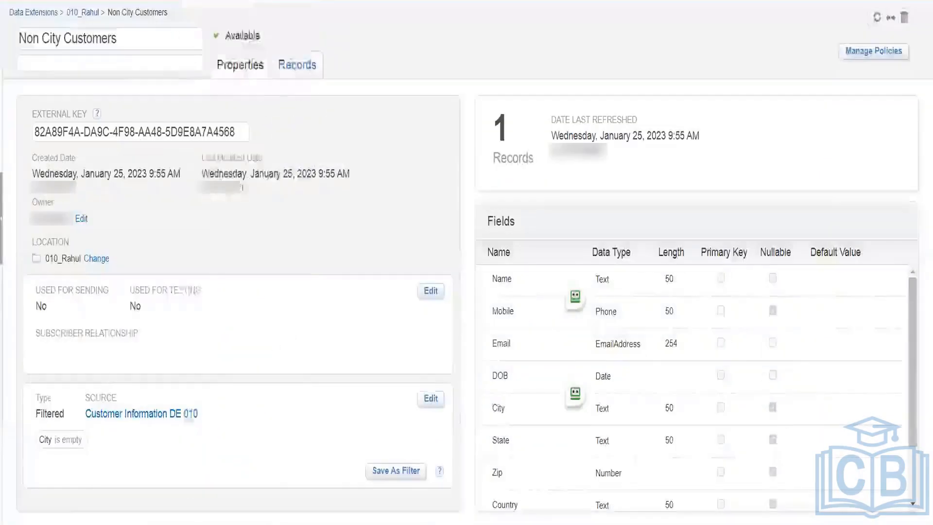
Switch to the subscriber Data Filters and open Age Criteria Filter to examine its source data extension and condition.
left_click(222, 394)
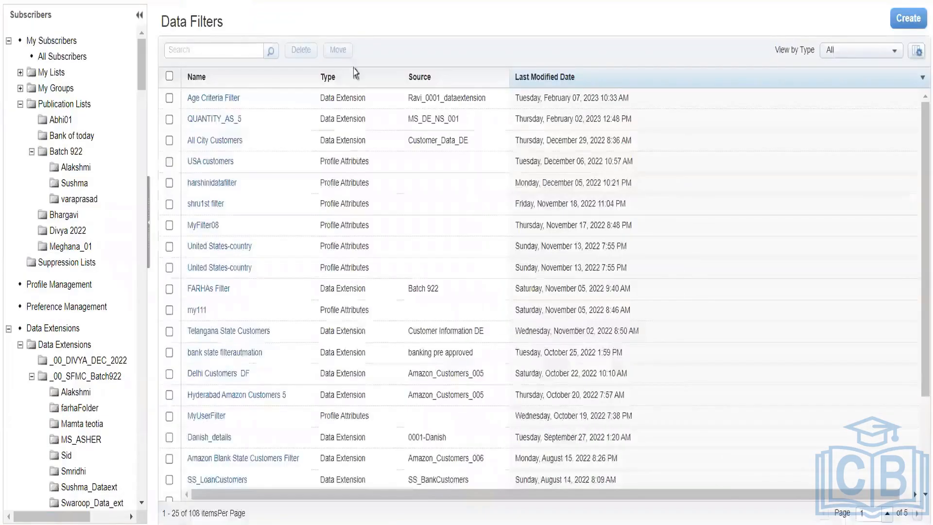
left_click_drag(246, 103, 187, 102)
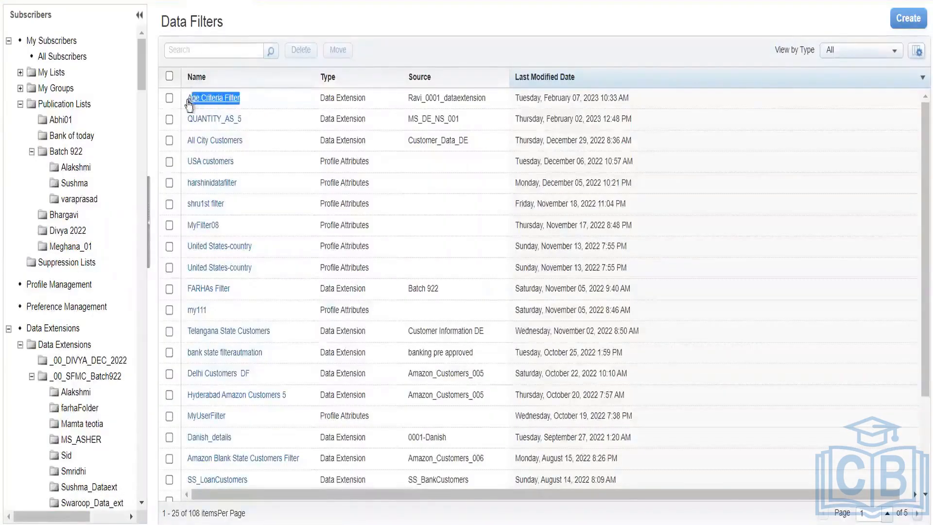
left_click(256, 107)
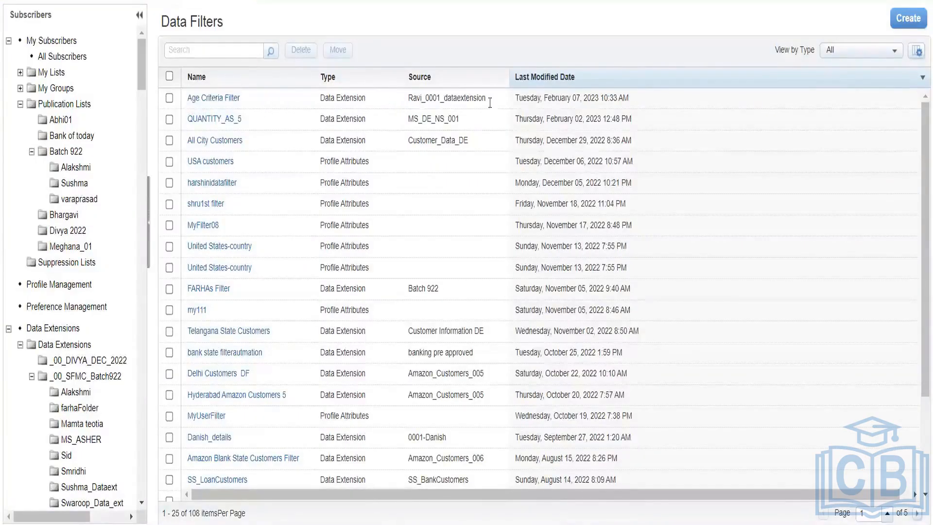
left_click_drag(501, 103, 401, 103)
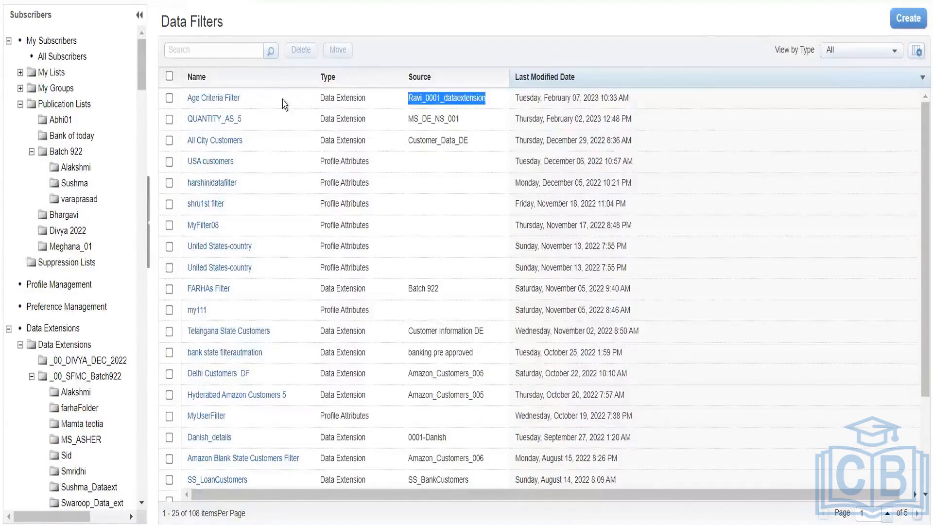
left_click(230, 102)
left_click(231, 102)
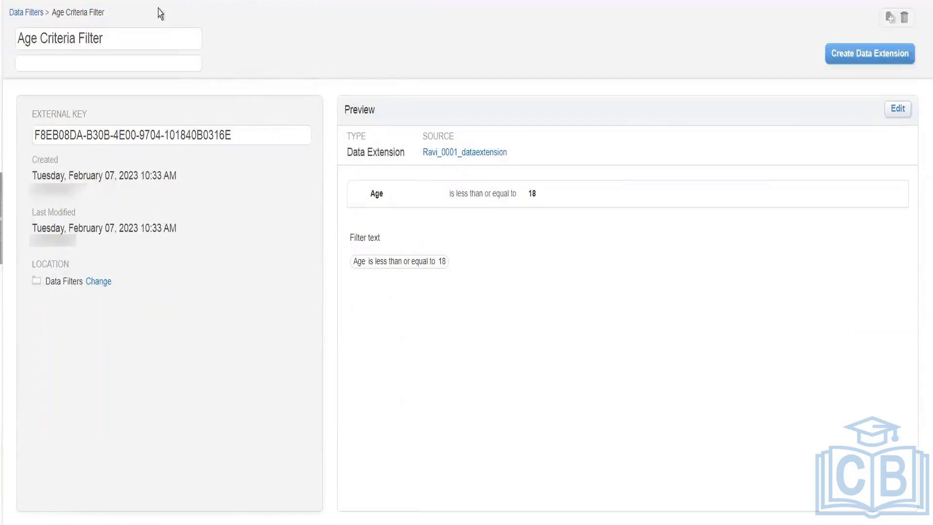
Return to the 010 data extension folder and examine the records of Customer Information DE 010.
left_click(19, 16)
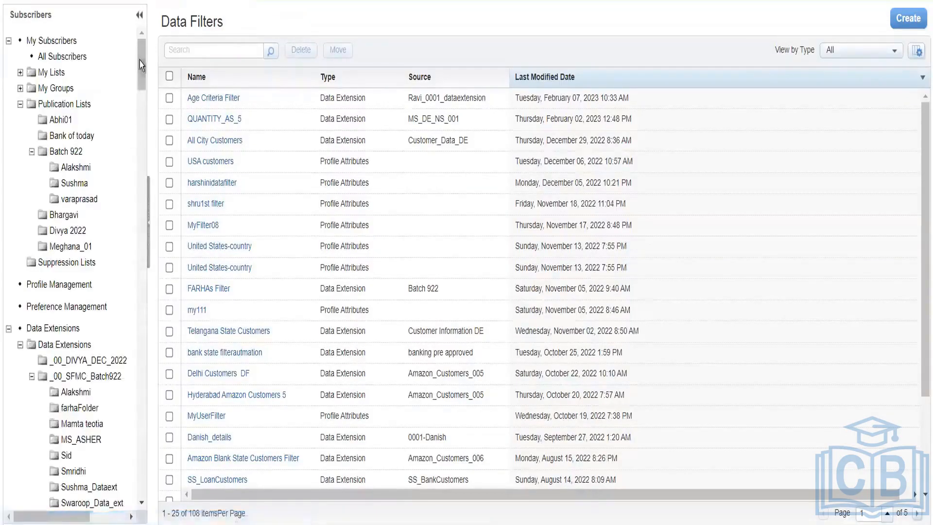
left_click_drag(139, 61, 138, 104)
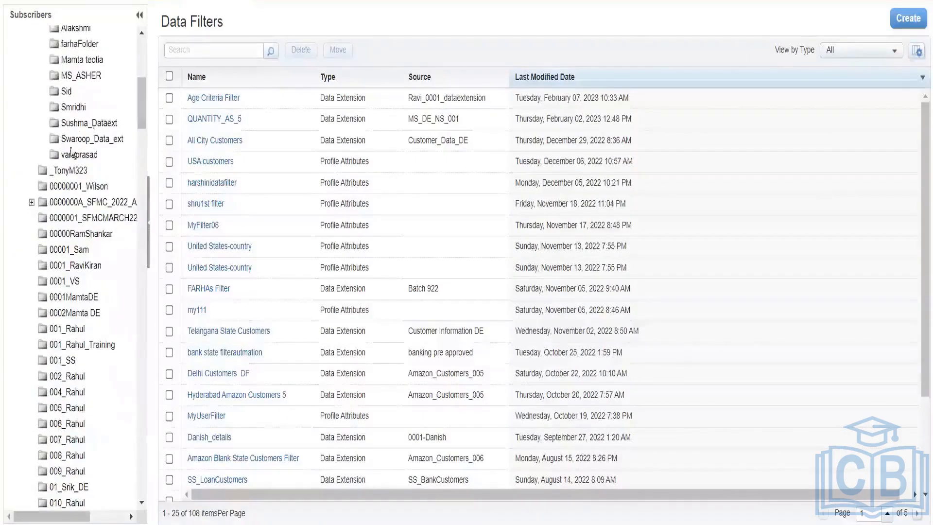
left_click(77, 504)
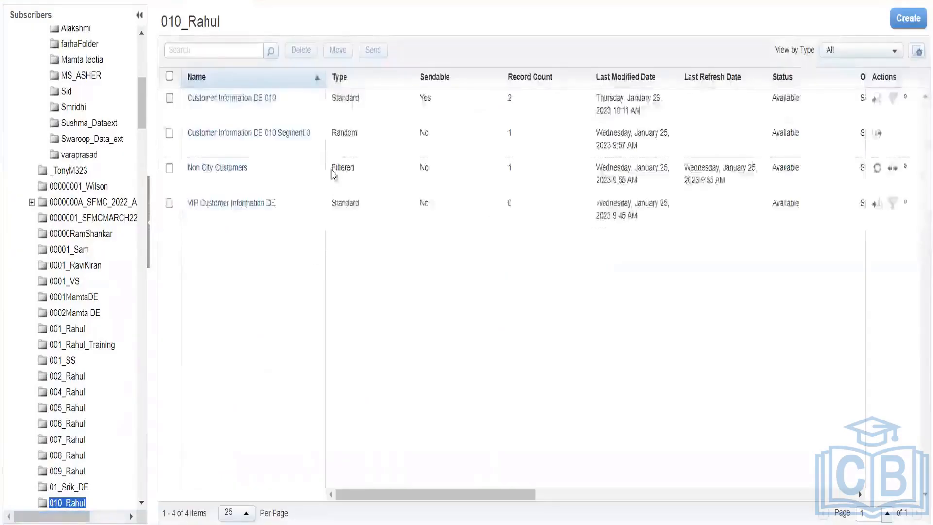
left_click(261, 112)
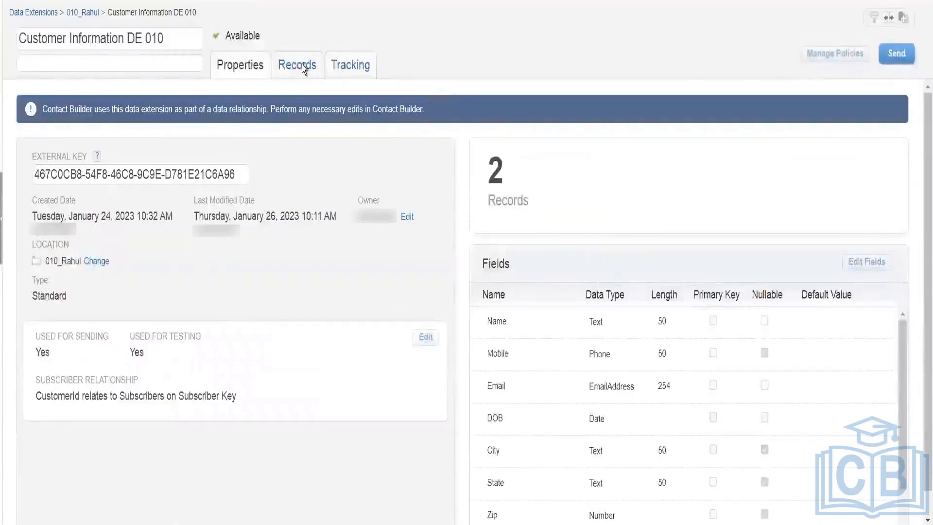
left_click(298, 66)
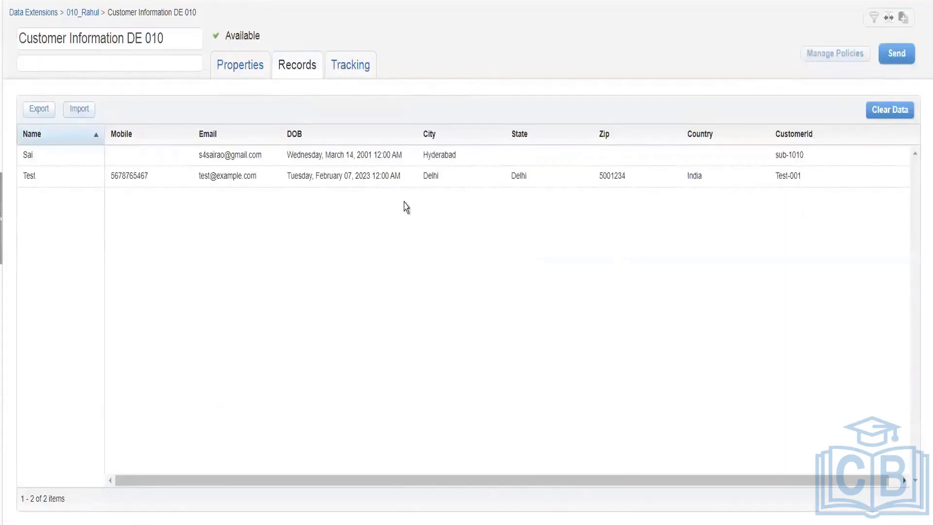
Create a new data filter of type Data Extension with Customer Information DE 010 from the 010 folder as its source.
mouse_move(214, 1)
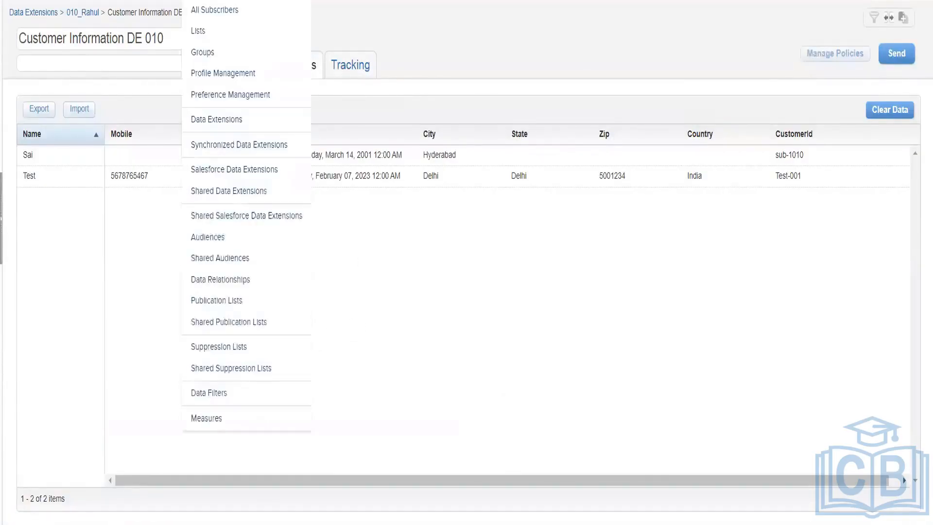
left_click(230, 396)
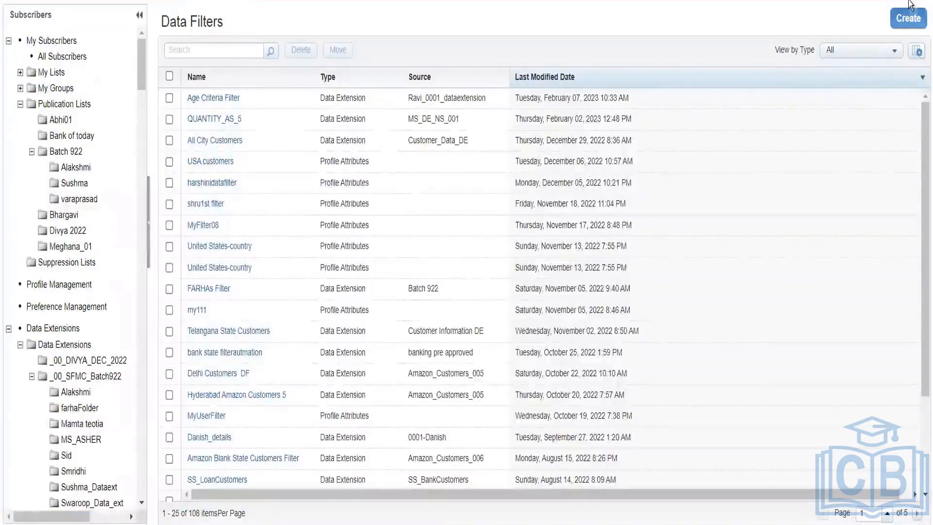
left_click(907, 14)
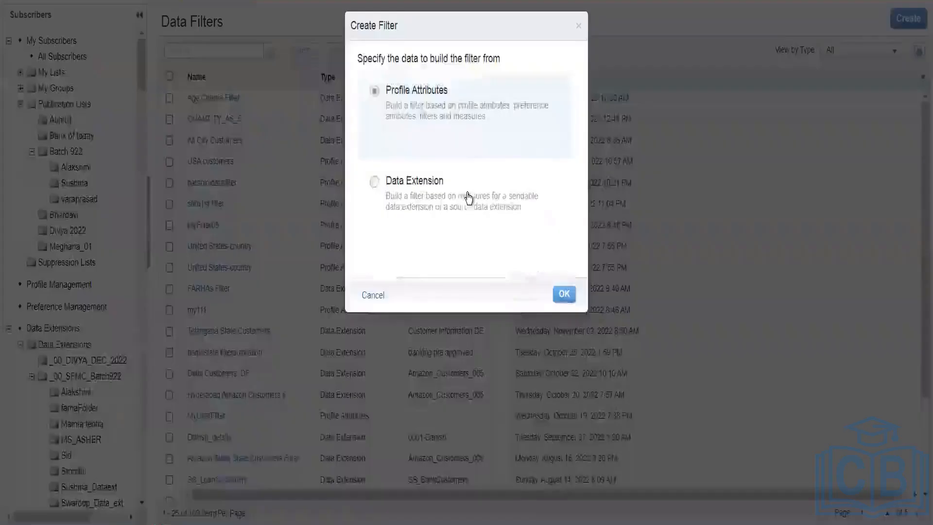
left_click(452, 228)
left_click(563, 295)
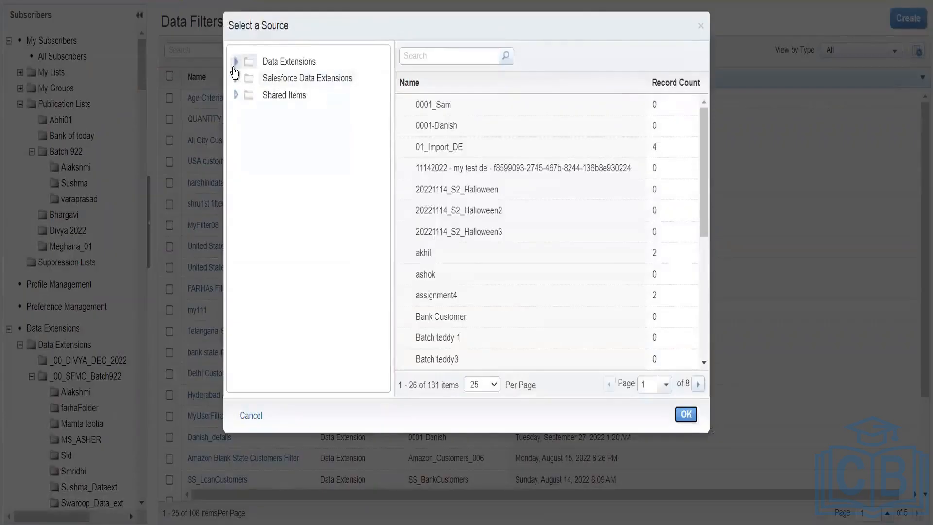
left_click(237, 64)
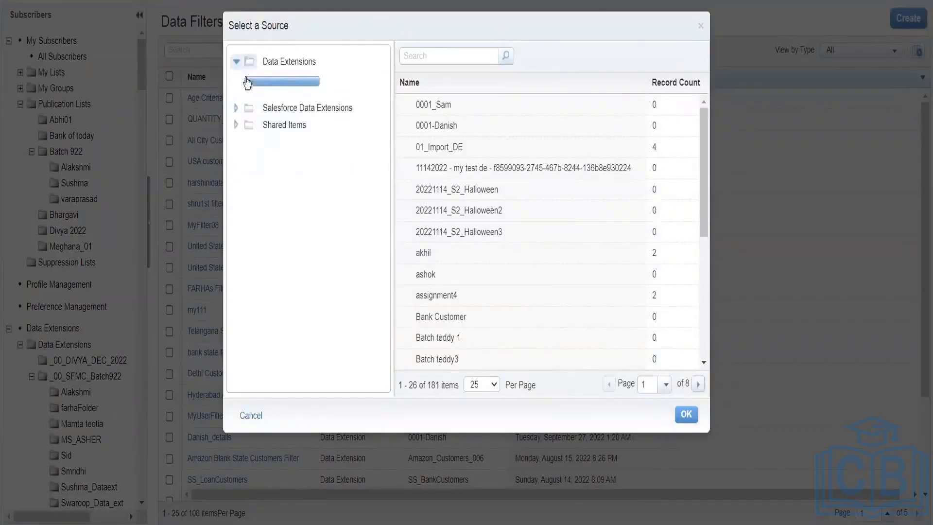
left_click(384, 372)
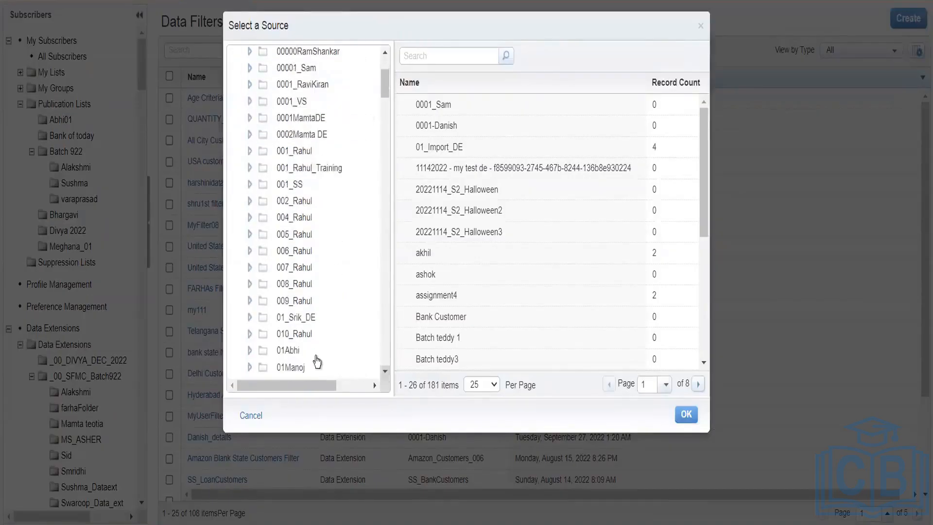
left_click(306, 341)
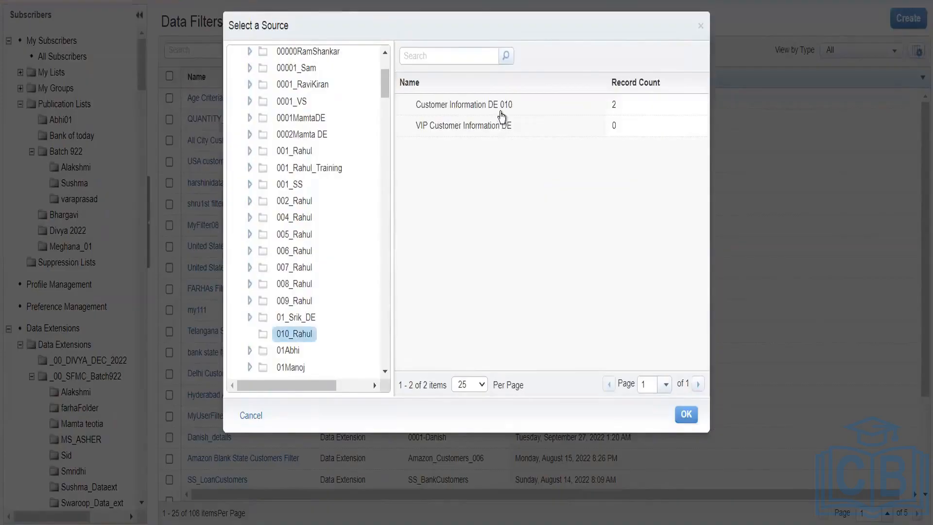
left_click(500, 108)
left_click(684, 415)
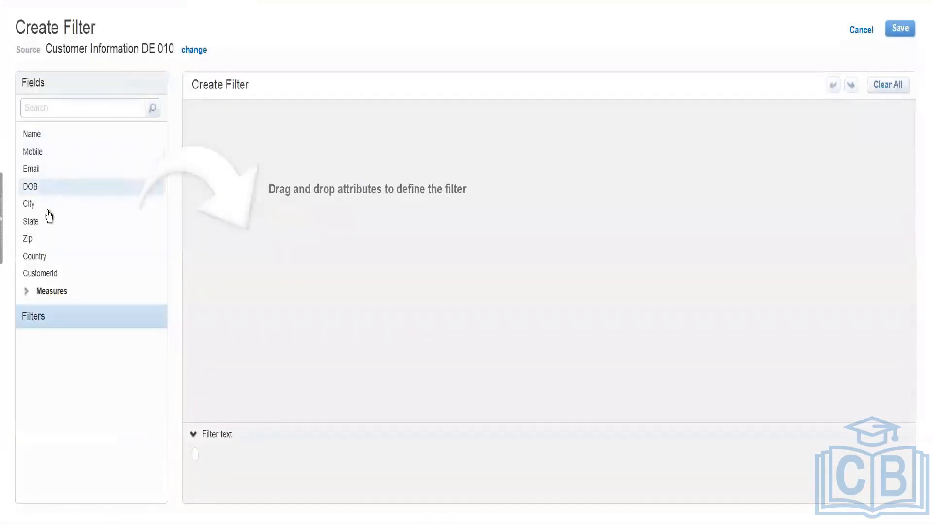
Define the filter condition as City is equal to Delhi.
left_click_drag(58, 206, 316, 150)
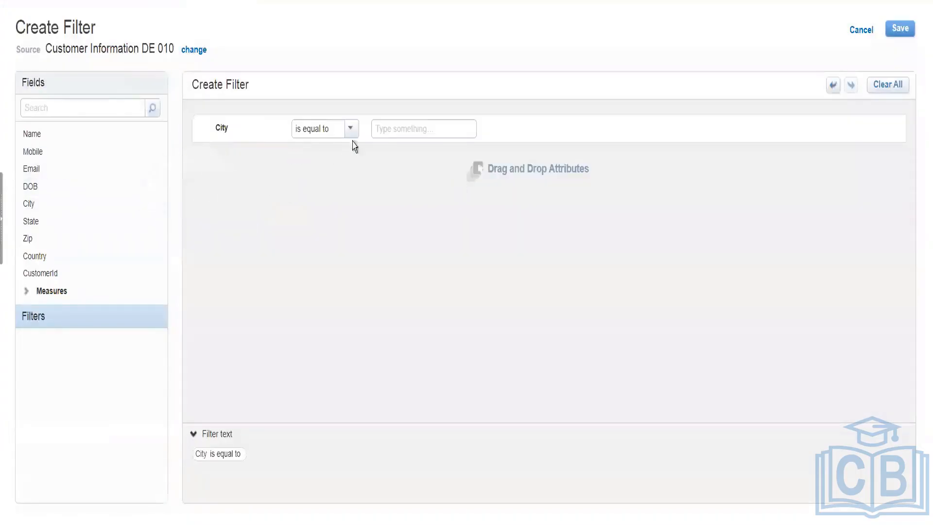
left_click(393, 136)
type("De")
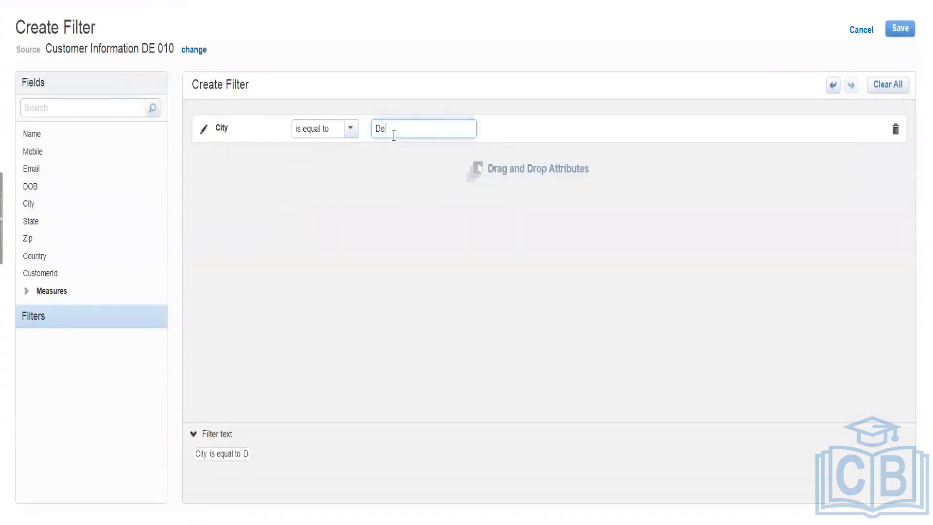
type("lhi")
left_click(537, 325)
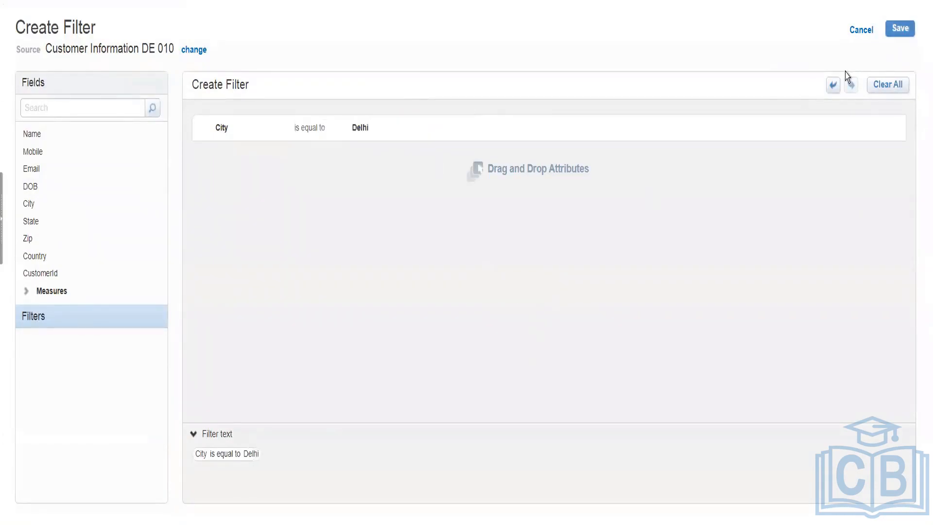
Save the data filter as Delhi Customers 010 in the Data Filters folder.
left_click(850, 83)
left_click(403, 69)
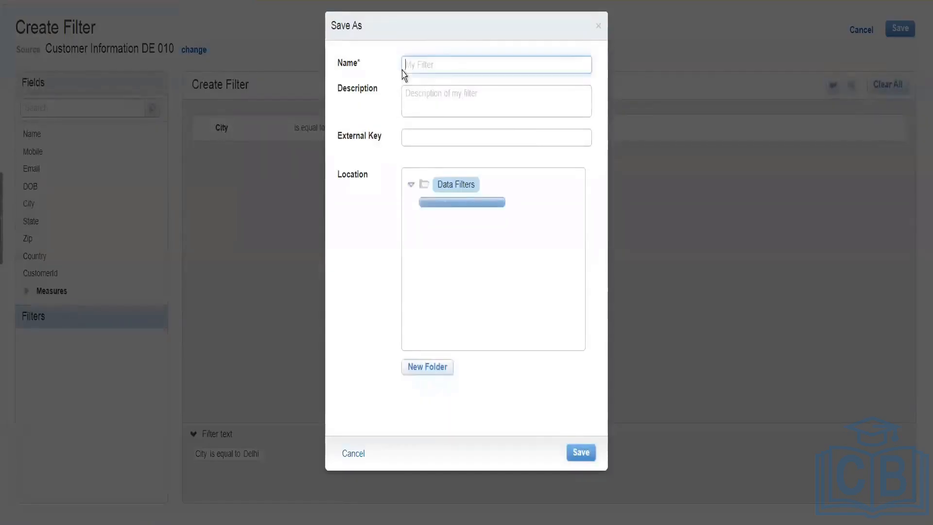
type("Dekhi ")
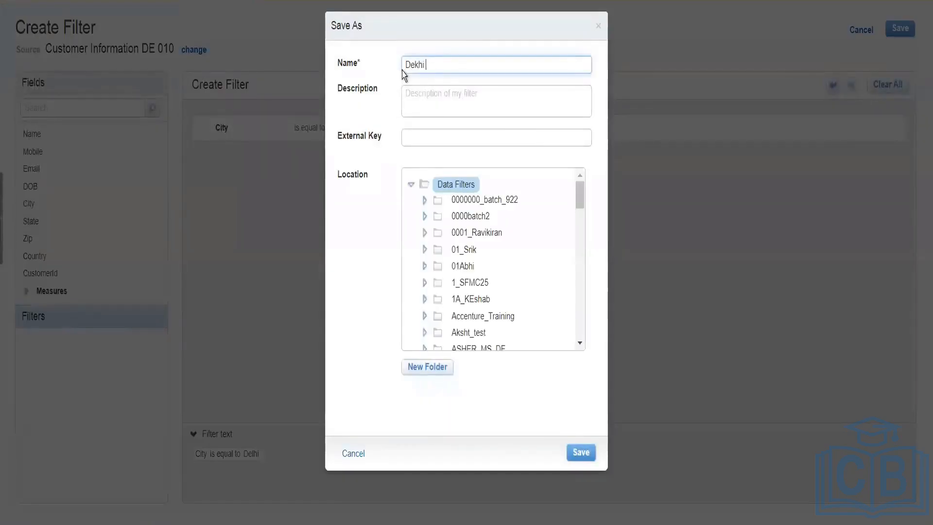
type("Customers 010")
left_click(418, 66)
key("BackSpace")
type("l")
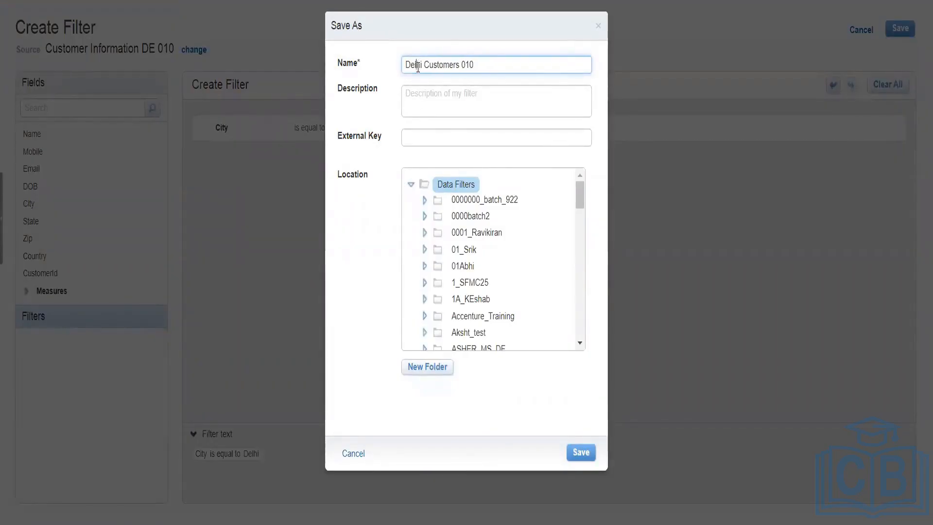
left_click(578, 454)
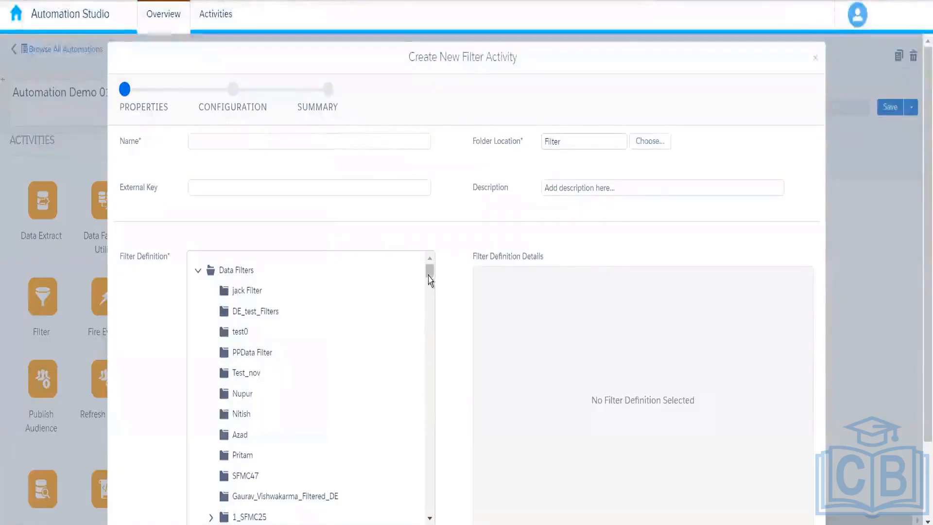
Discard the open Filter activity draft in Automation Studio and start a new Filter activity to reload the filter definitions.
mouse_move(429, 275)
left_mouse_down()
mouse_move(431, 304)
mouse_move(433, 293)
left_mouse_up()
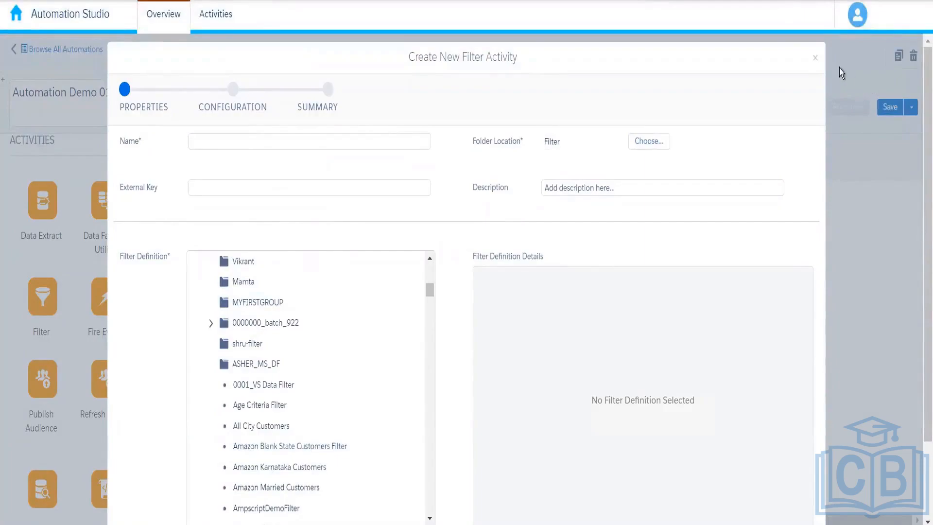
left_click(816, 57)
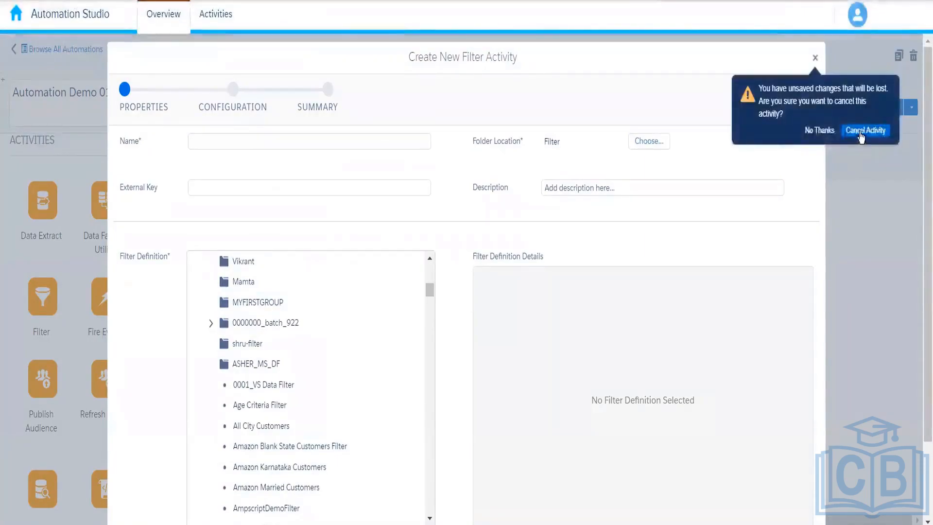
left_click(861, 132)
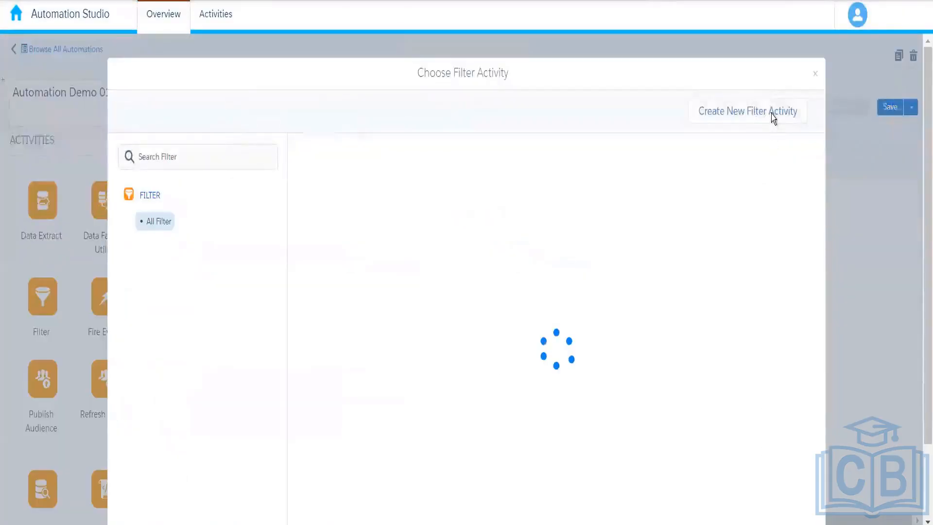
left_click(773, 116)
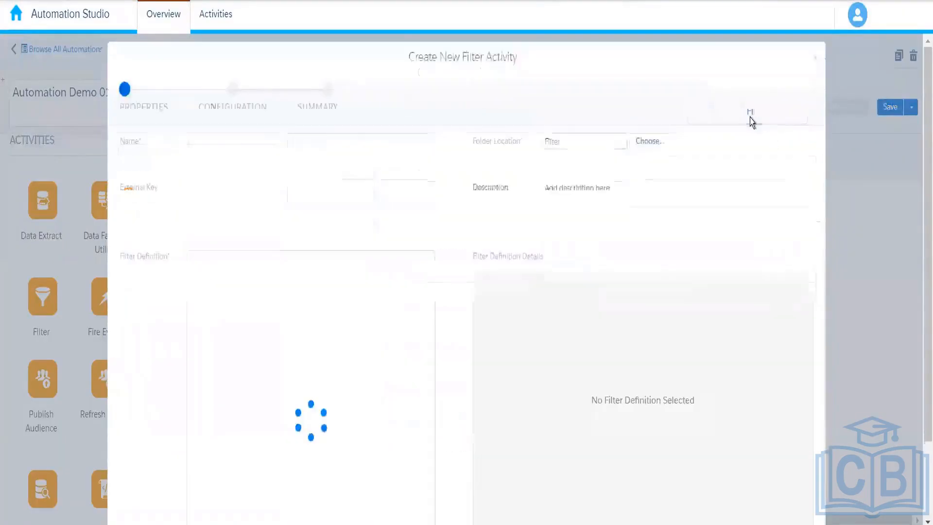
Name the new Filter activity Filter Delhi Customers.
left_click(259, 143)
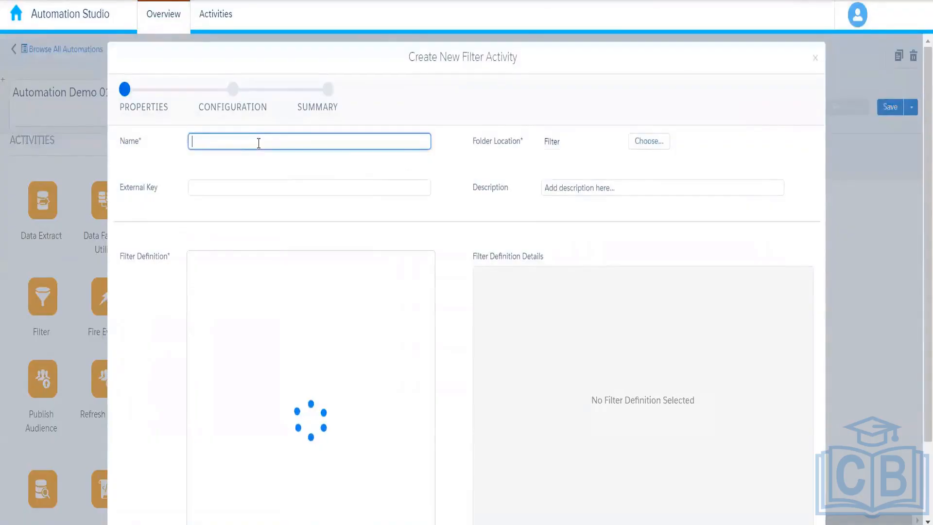
type("De")
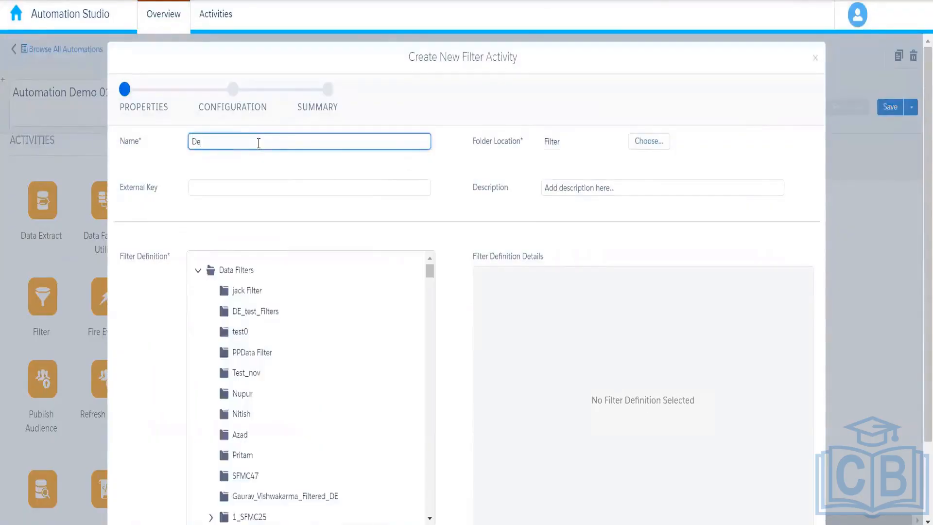
type("Filyter")
key("BackSpace")
key("BackSpace")
key("BackSpace")
key("BackSpace")
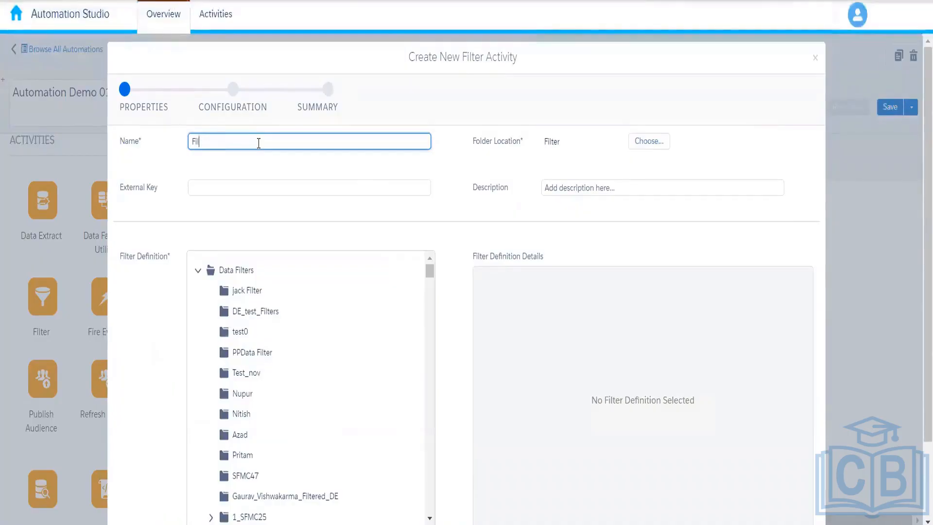
type("ter Delhi Customers")
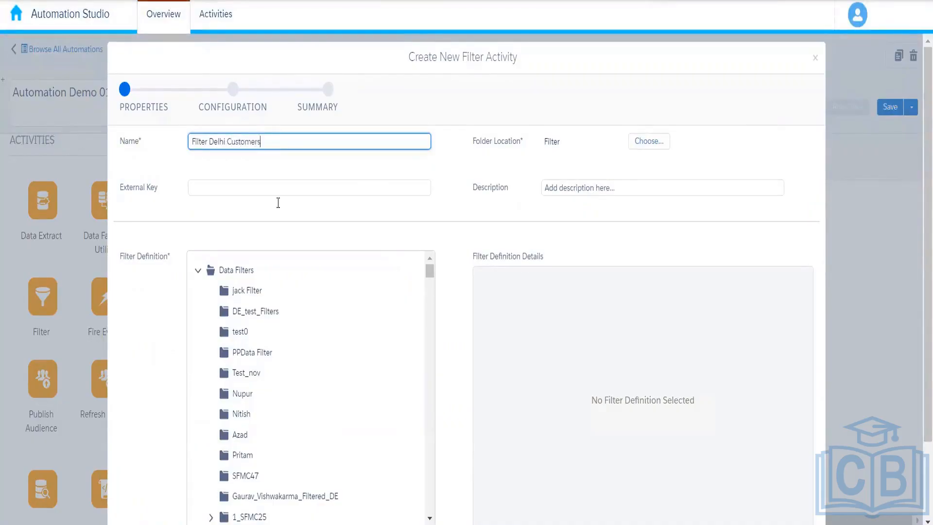
Find Delhi on the page, choose Delhi Customers 010 as the filter definition and try to continue to the configuration.
left_click(115, 350)
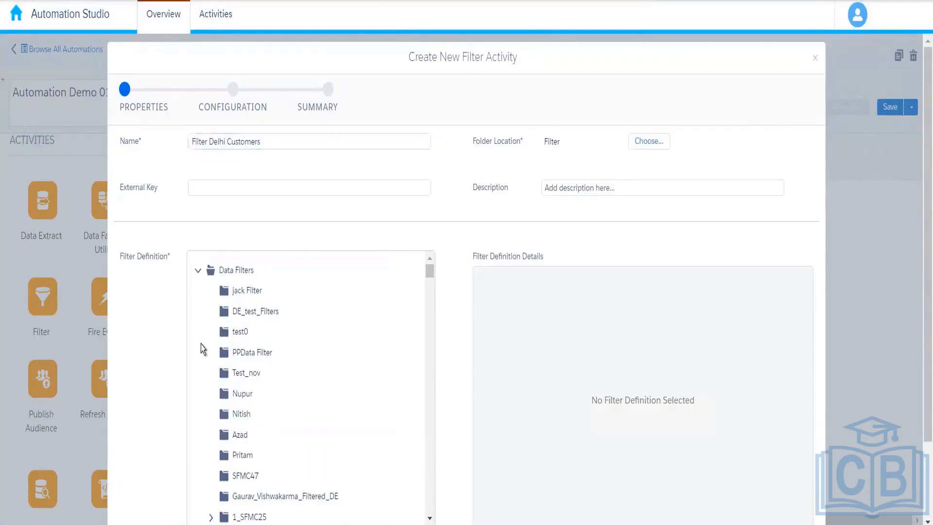
key("ctrl+f")
type("Delhi")
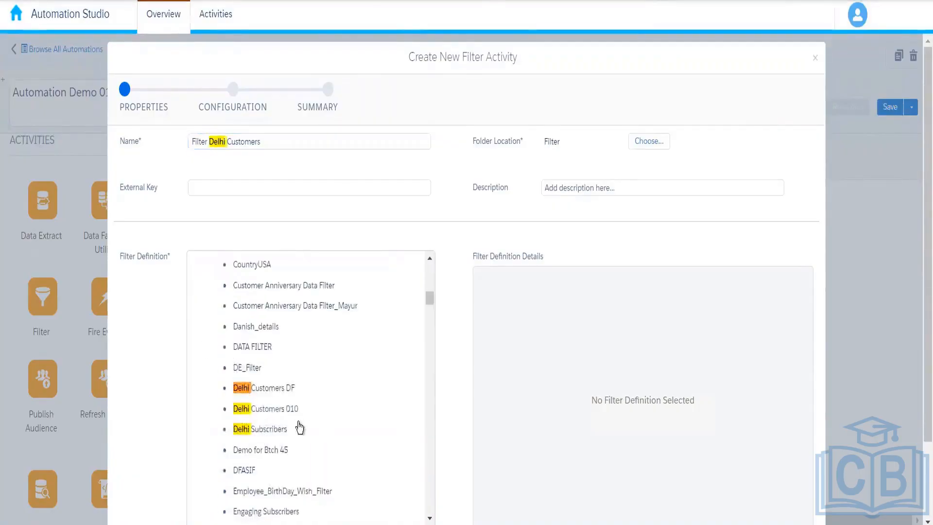
left_click(298, 414)
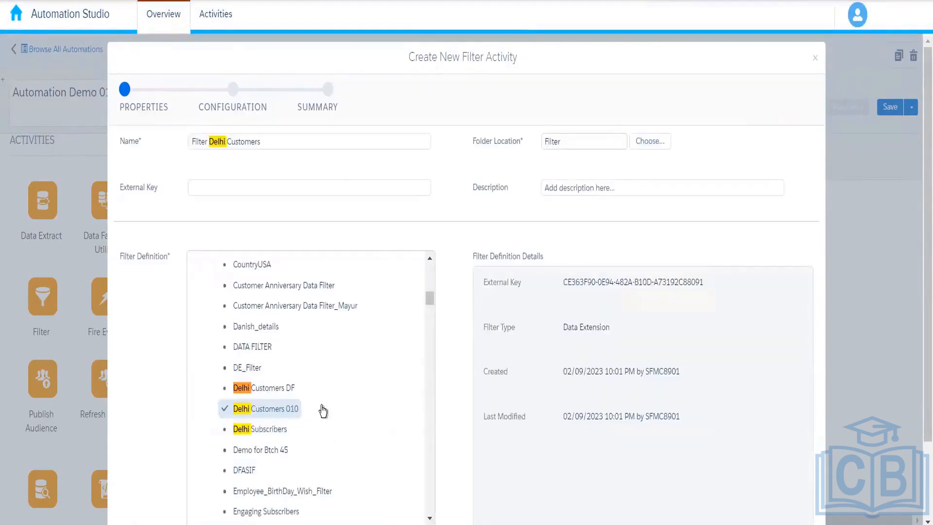
scroll(921, 174, "down", 2)
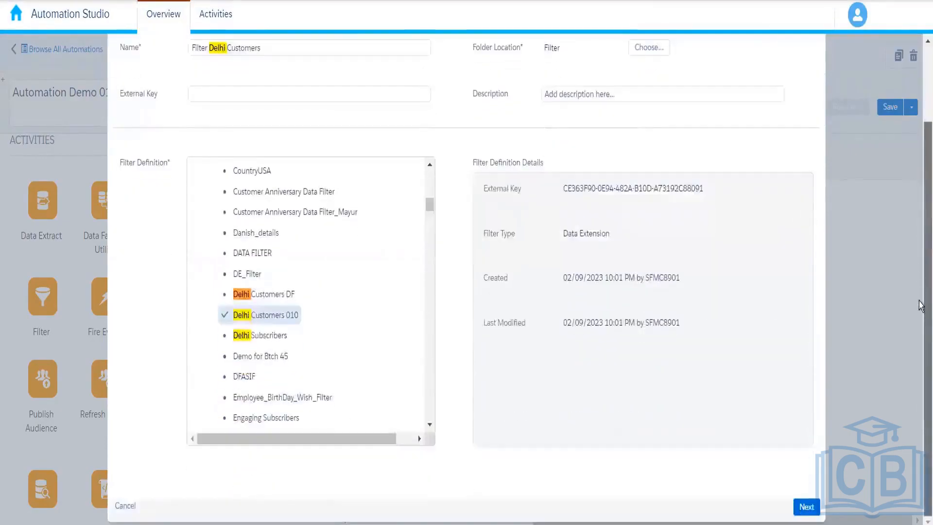
left_click(808, 513)
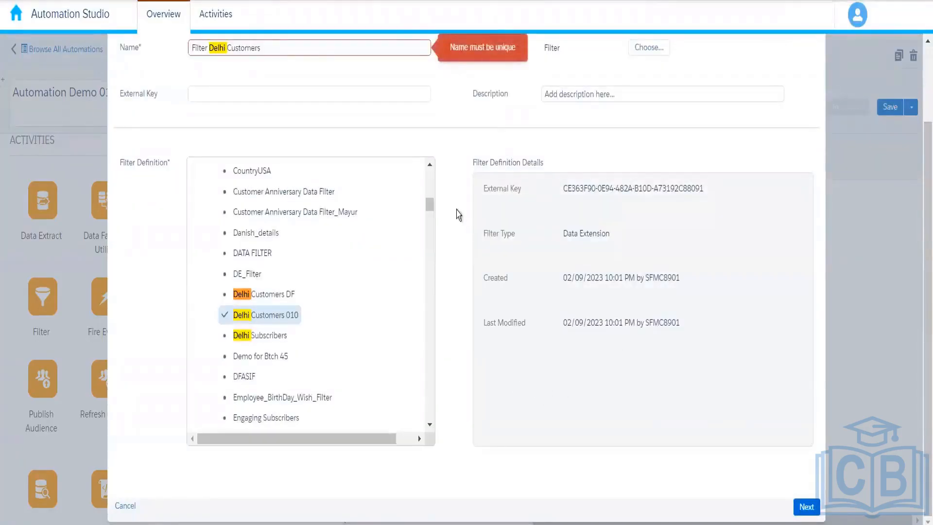
Change the Filter activity's name to Filter Delhi Customers 010 and continue to the configuration.
left_click(306, 46)
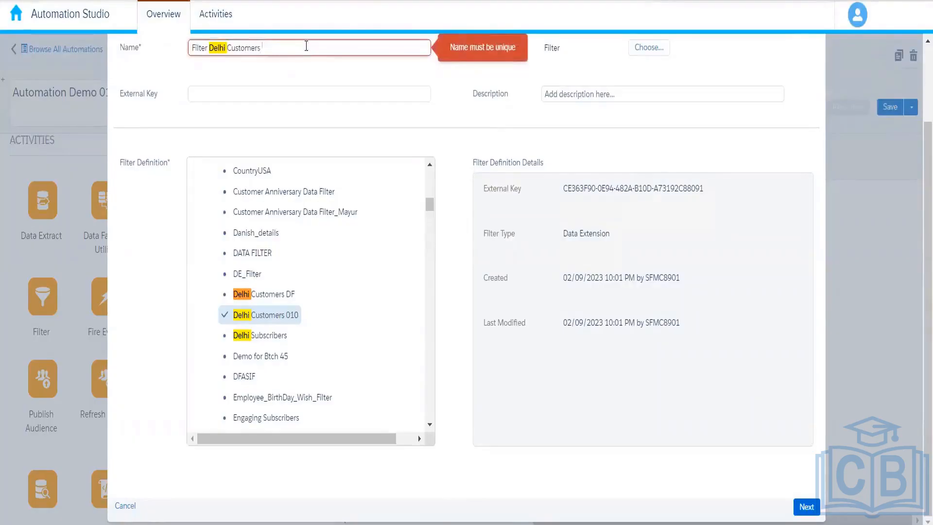
type("010")
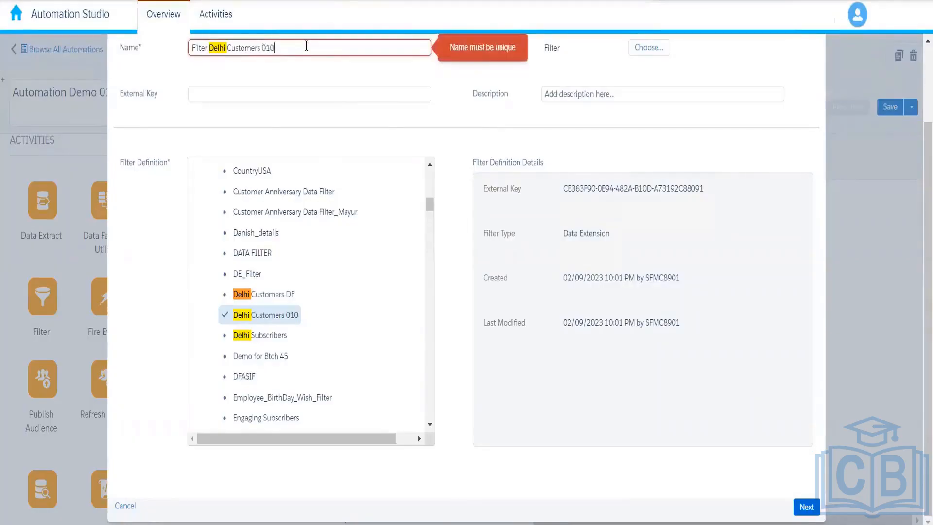
left_click(806, 507)
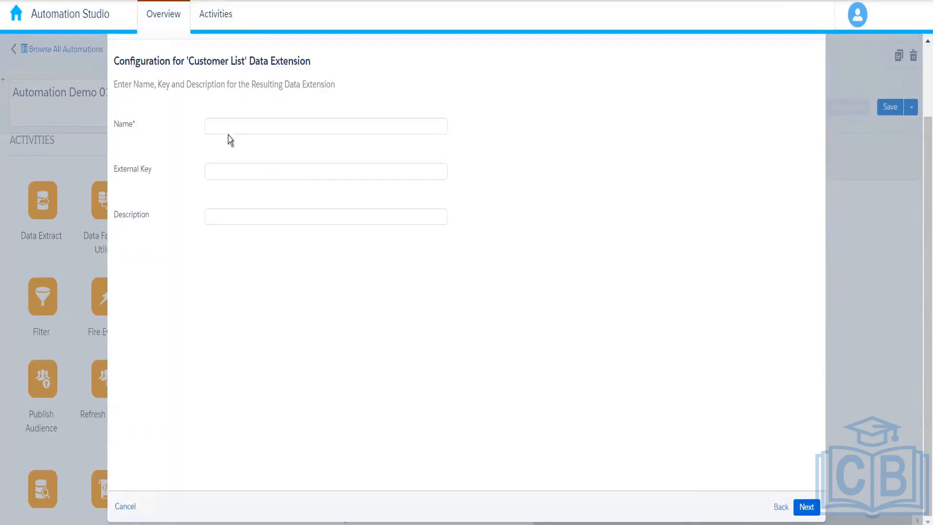
Name the resulting data extension Delhi Customers DE 010 and finish creating the Filter activity.
left_click(257, 125)
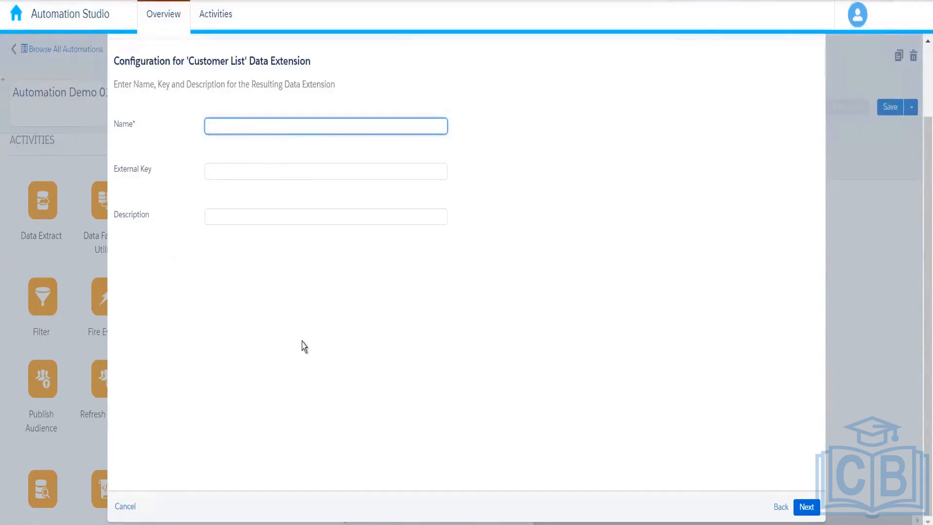
type("Delhi Customers DE 010")
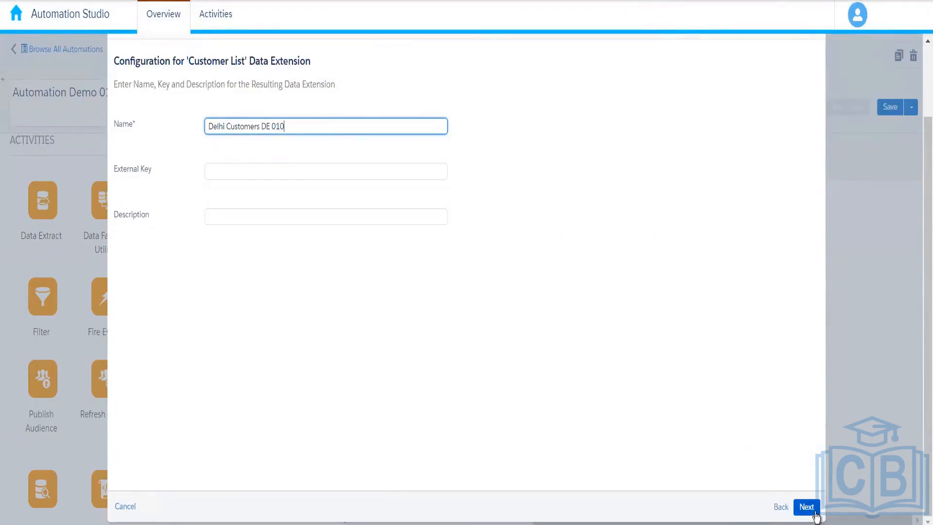
left_click(815, 514)
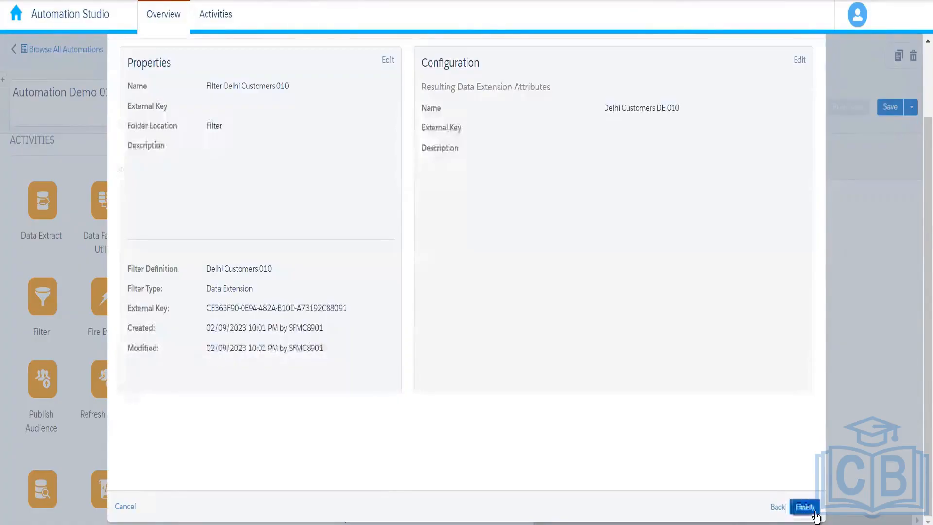
left_click_drag(921, 306, 920, 400)
left_click(804, 508)
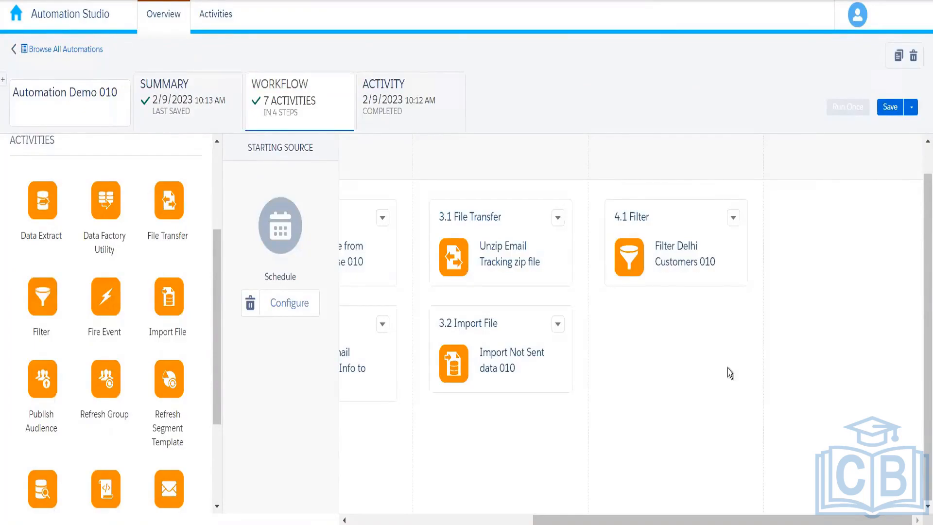
Save the automation, run only the 4.1 Filter activity once and open the automation's run activity.
left_click(891, 109)
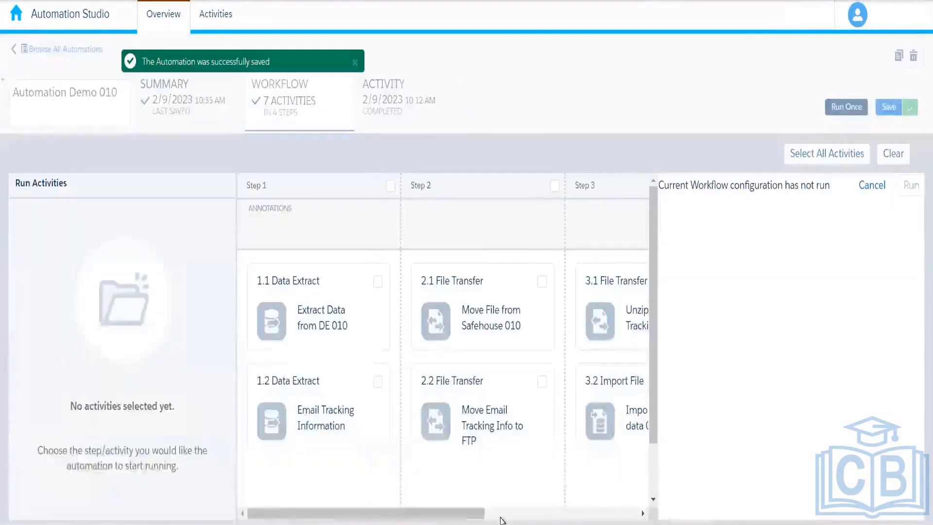
left_click_drag(480, 516, 683, 510)
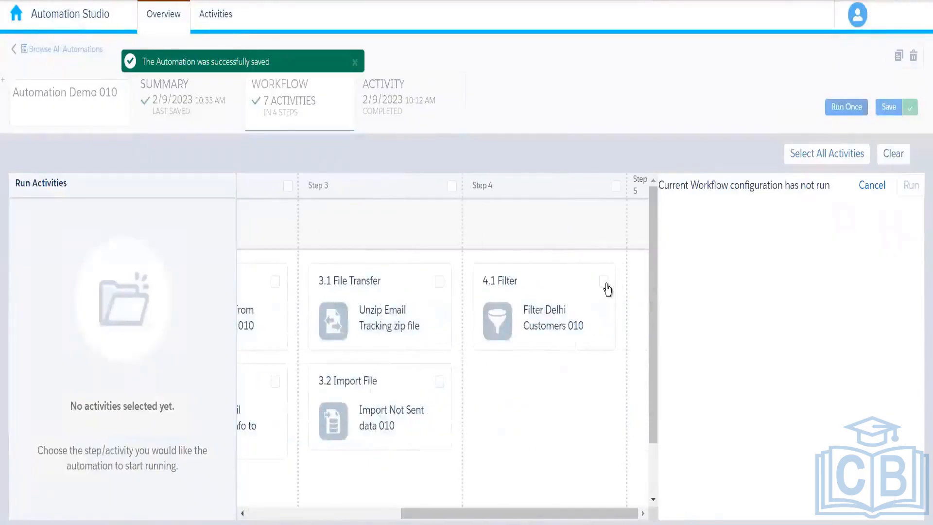
left_click(605, 284)
left_click(914, 197)
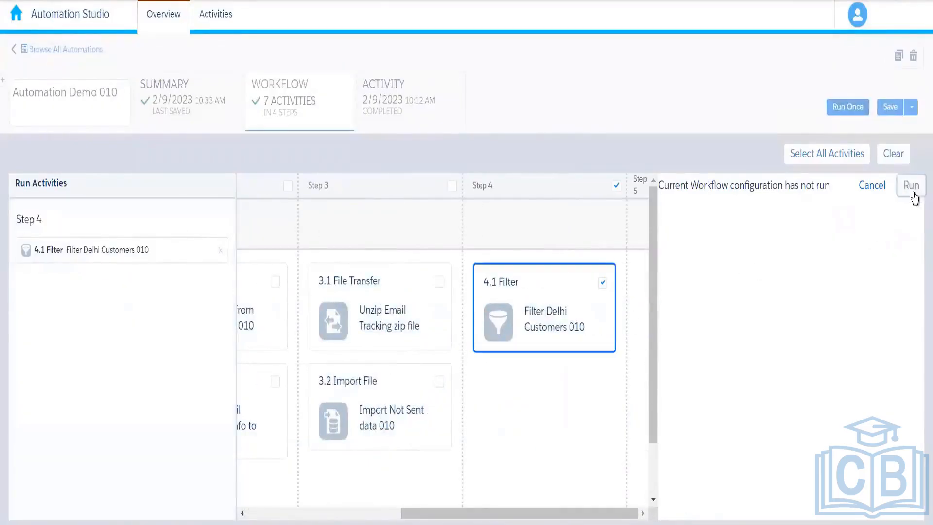
scroll(921, 298, "down", 2)
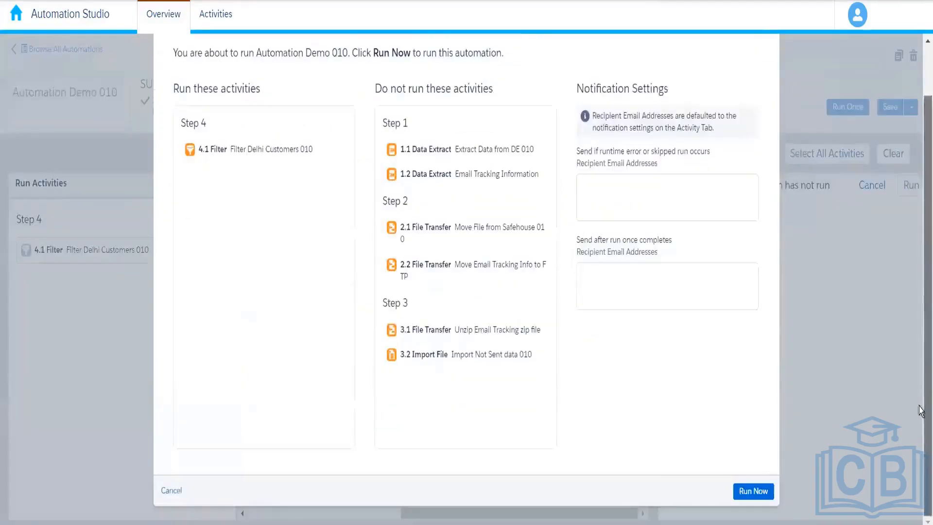
left_click(752, 492)
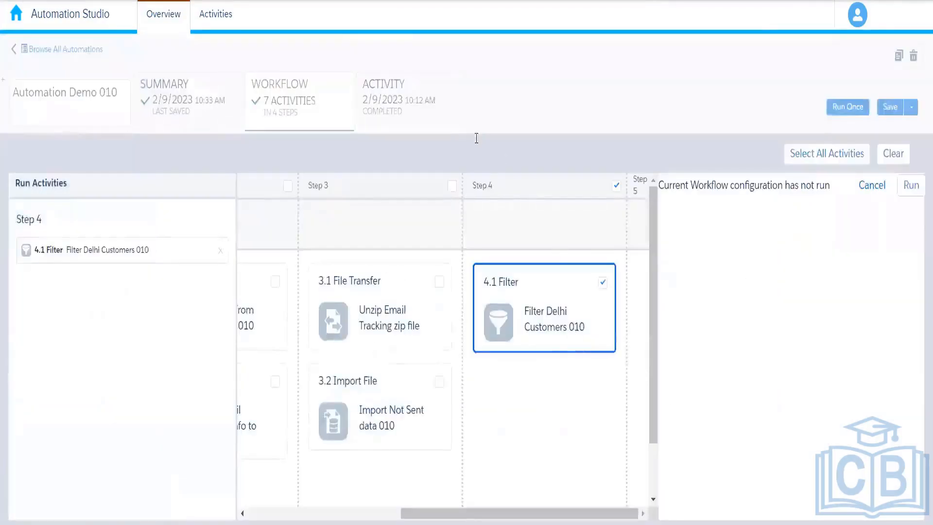
left_click(414, 112)
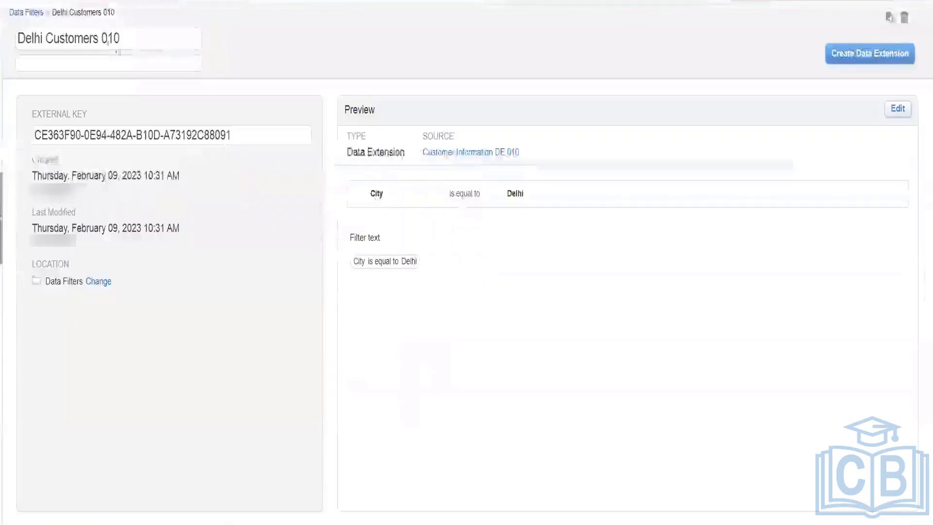
Open the 010 folder in the data extensions list and highlight the filtered data extension Delhi Customers DE 010.
mouse_move(198, 1)
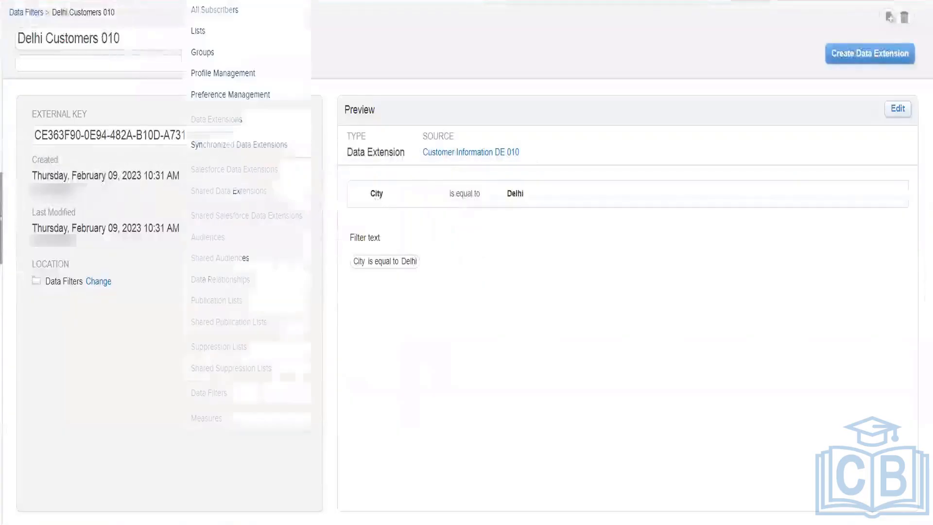
left_click(234, 127)
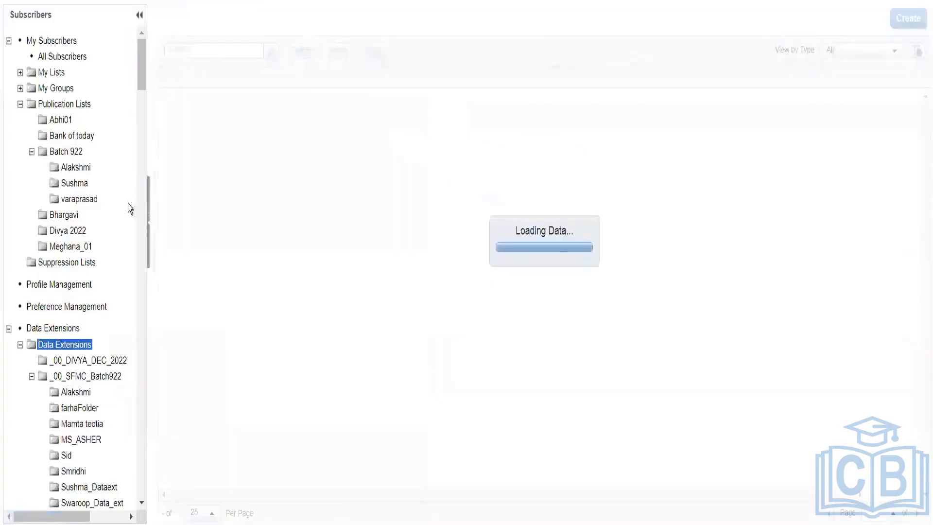
left_click(141, 503)
left_click(142, 503)
left_click(142, 503)
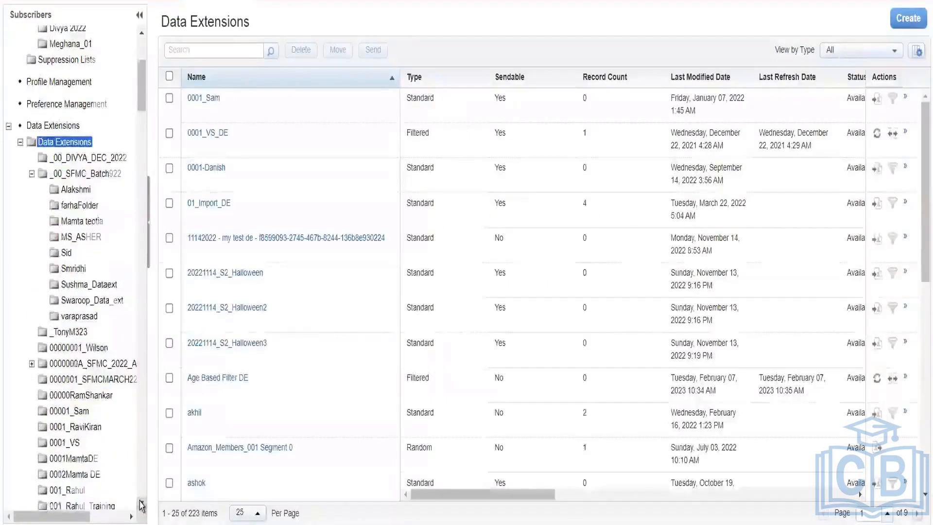
left_click(142, 504)
left_click(141, 503)
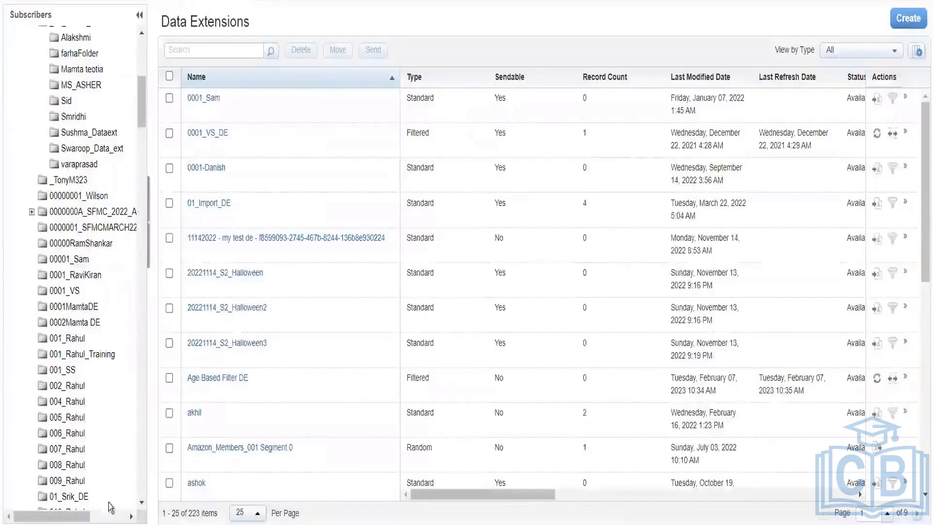
left_click(142, 504)
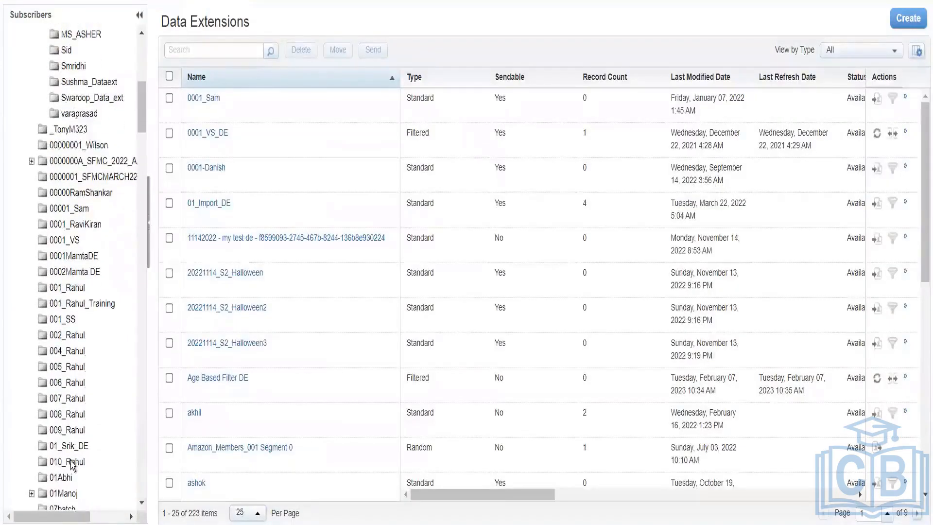
left_click(71, 462)
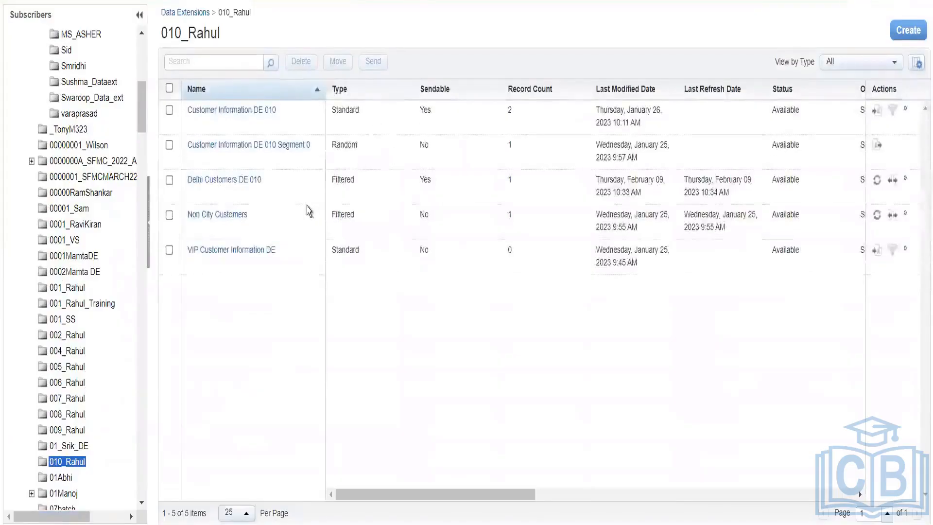
left_click_drag(260, 182, 188, 191)
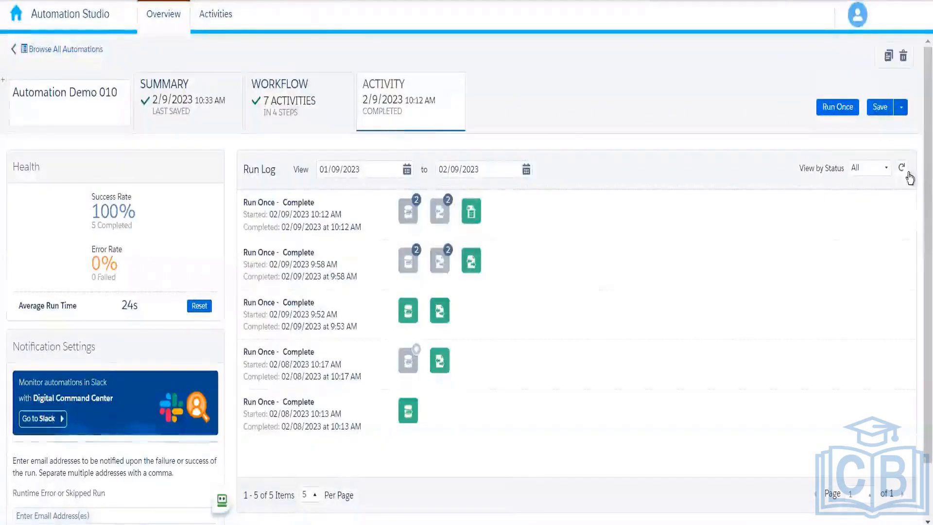
Refresh the automation's run log in Automation Studio and view the records of Delhi Customers DE 010 in the subscribers area.
left_click(905, 170)
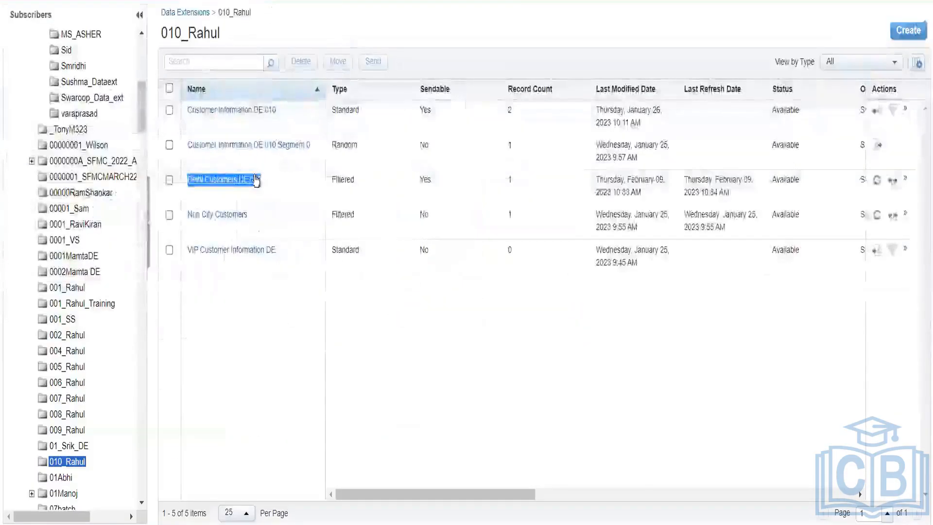
triple_click(256, 181)
left_click(256, 181)
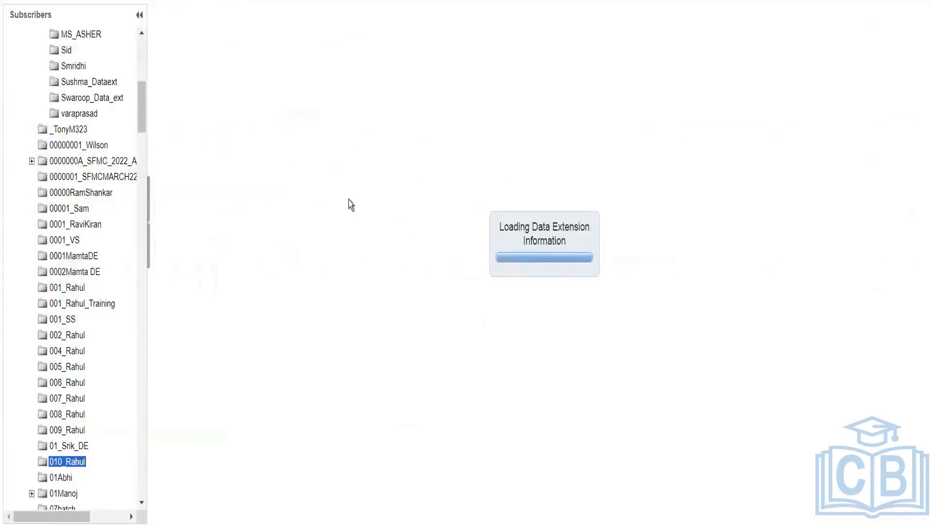
left_click(291, 66)
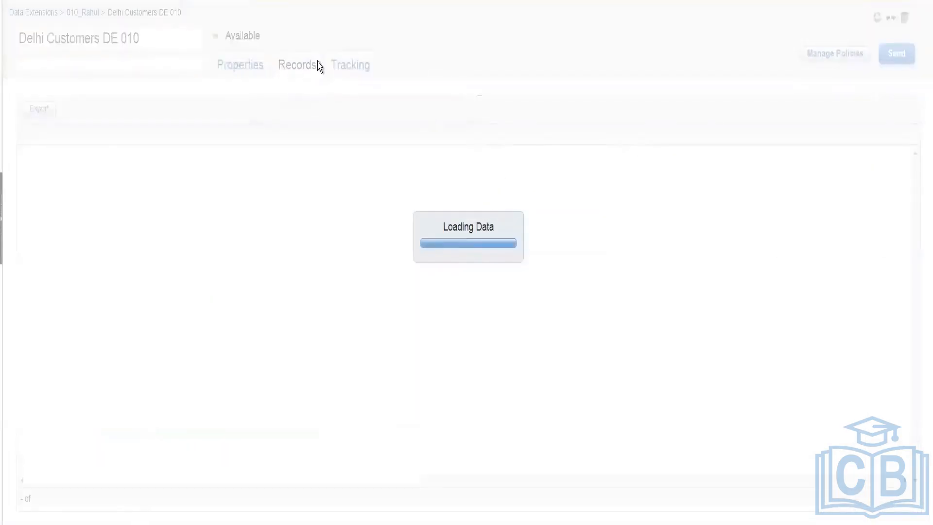
Return to the 010 folder and highlight the source Customer Information DE 010 and the filtered Delhi Customers DE 010.
left_click(260, 68)
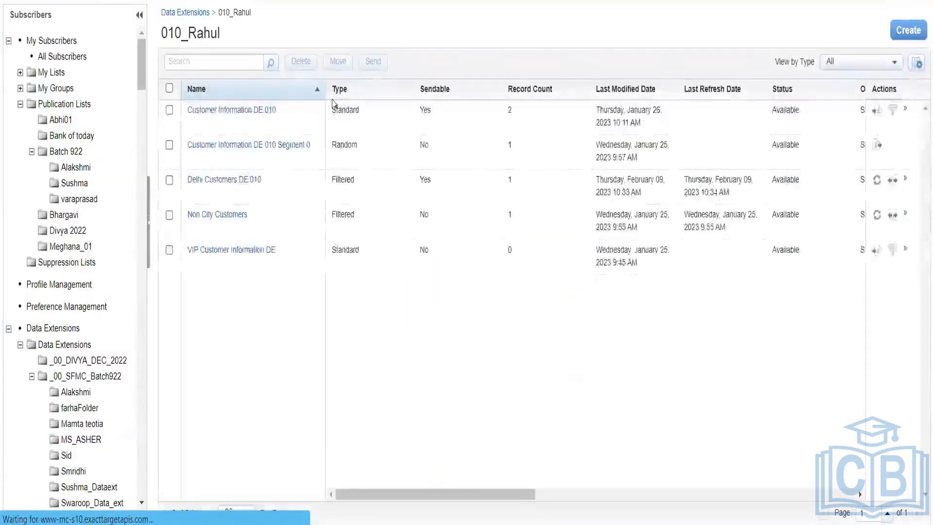
left_click_drag(281, 112, 183, 112)
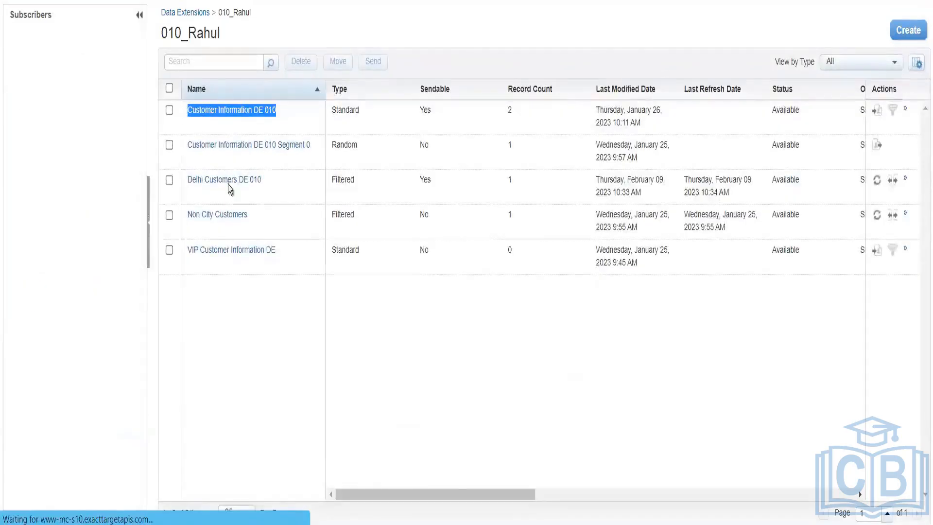
left_click_drag(292, 187, 174, 182)
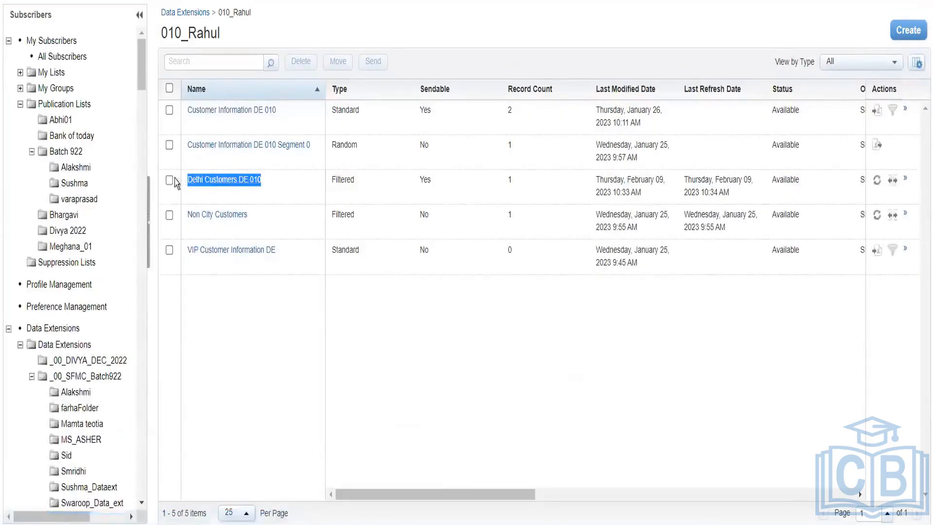